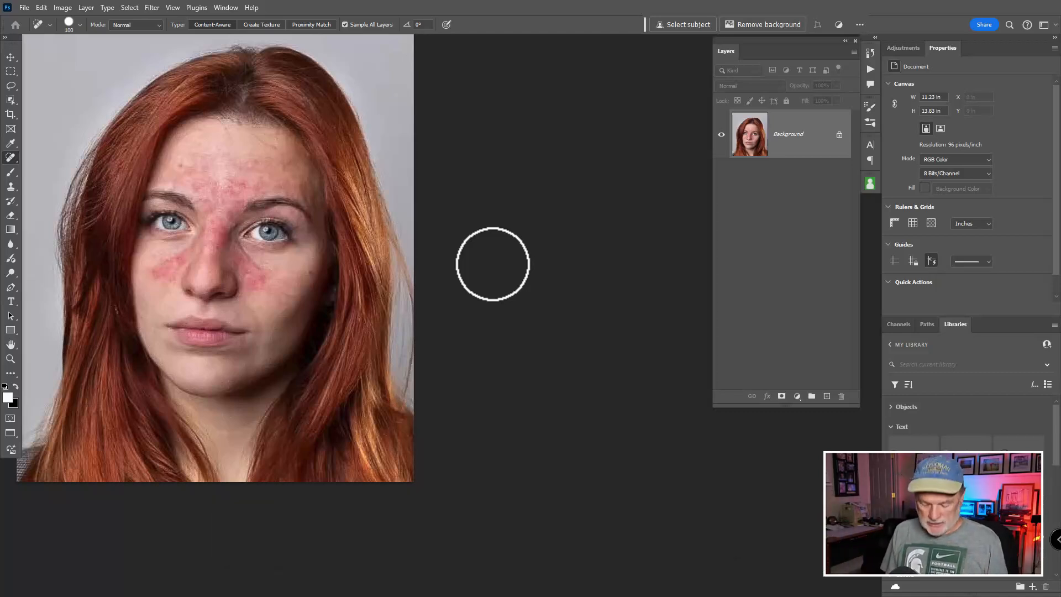
Duplicate the background layer and add a Hue/Saturation adjustment layer above the copy.
key("x")
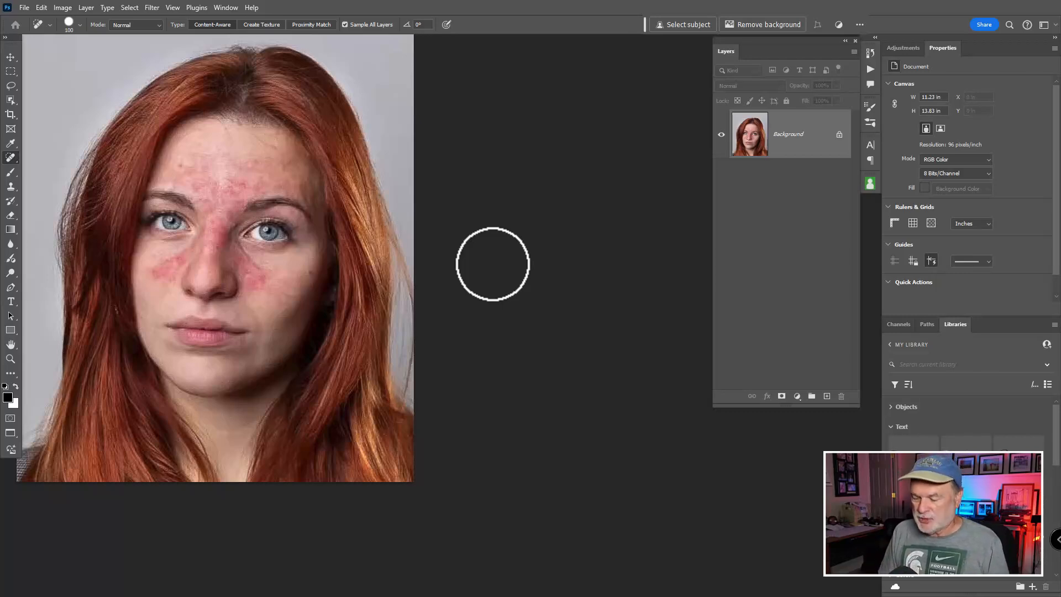
key("ctrl+j")
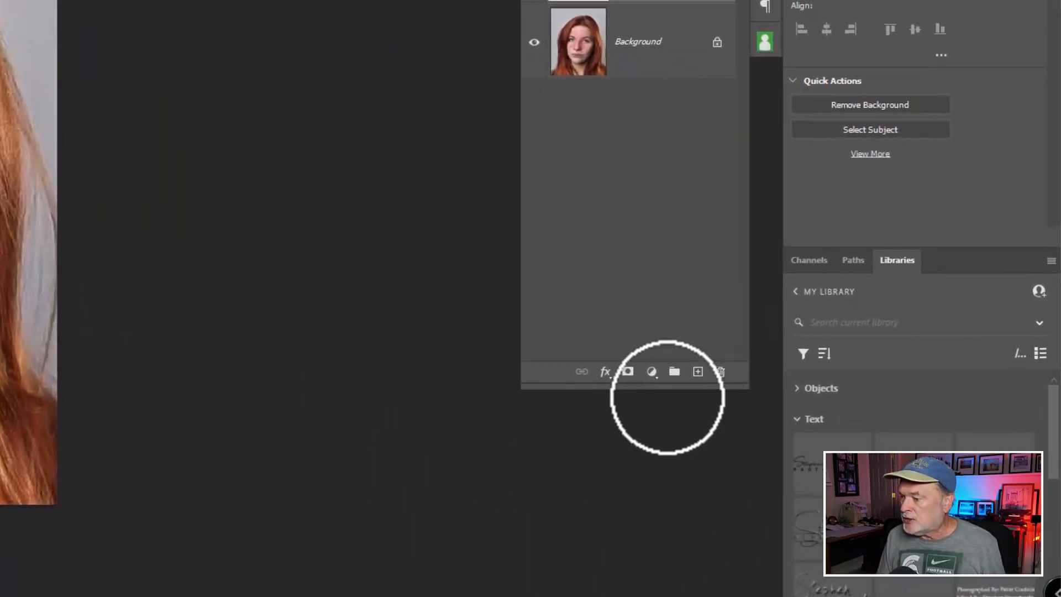
left_click(652, 371)
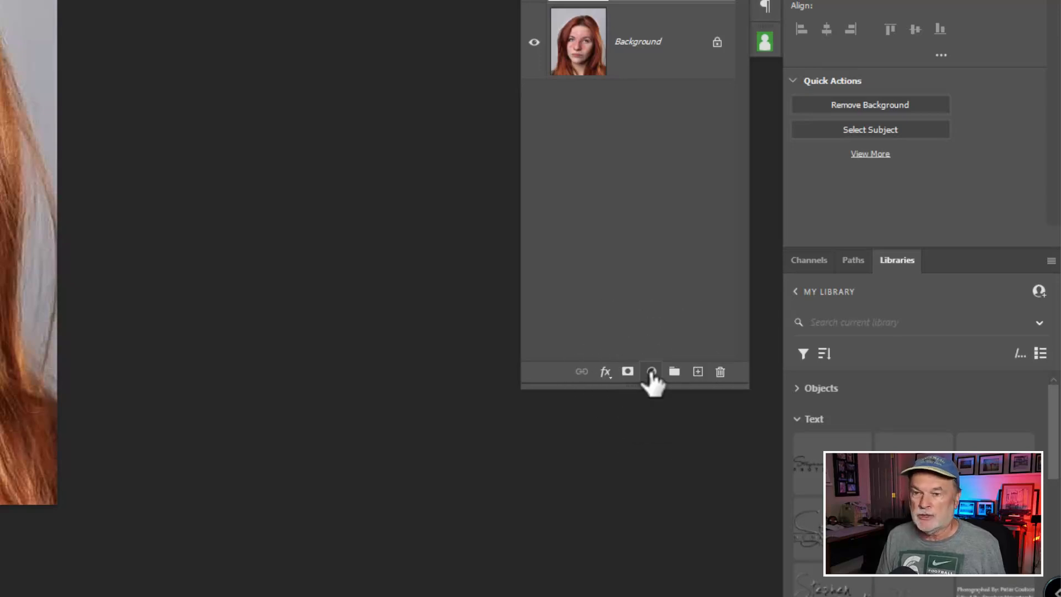
left_click(652, 372)
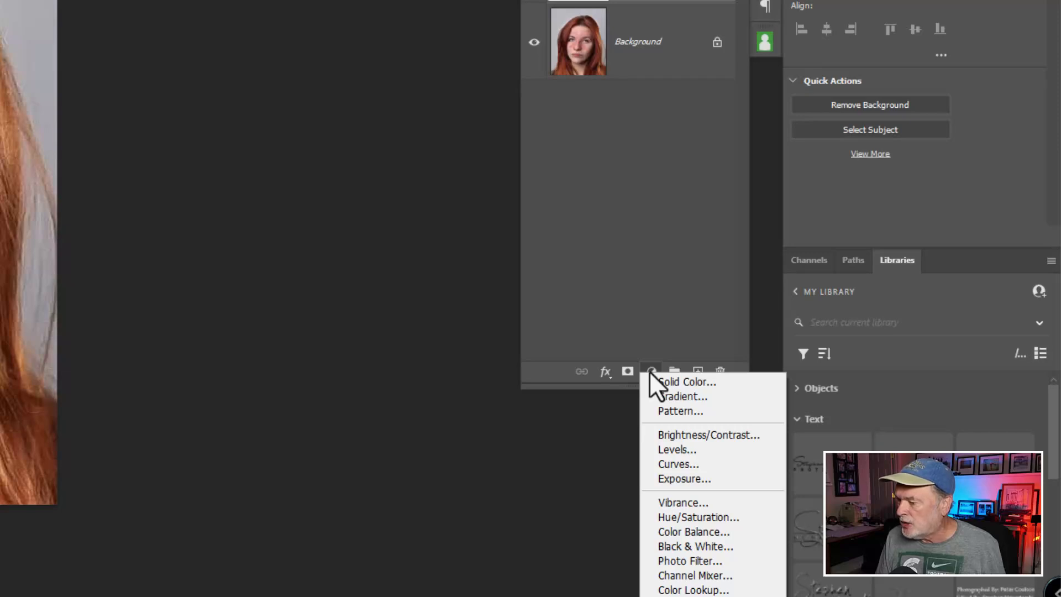
left_click(699, 517)
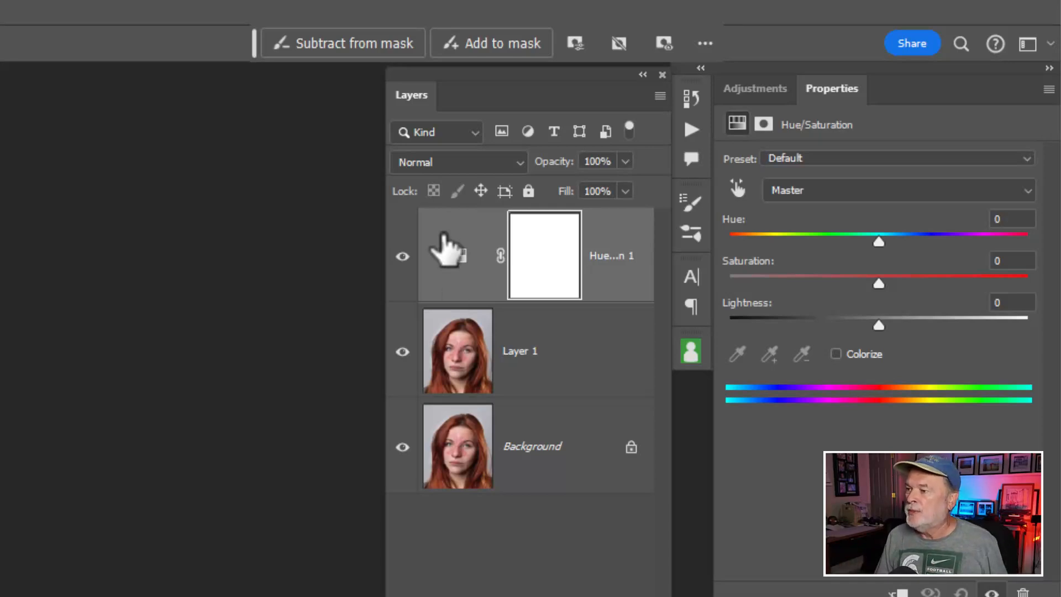
left_click(452, 264)
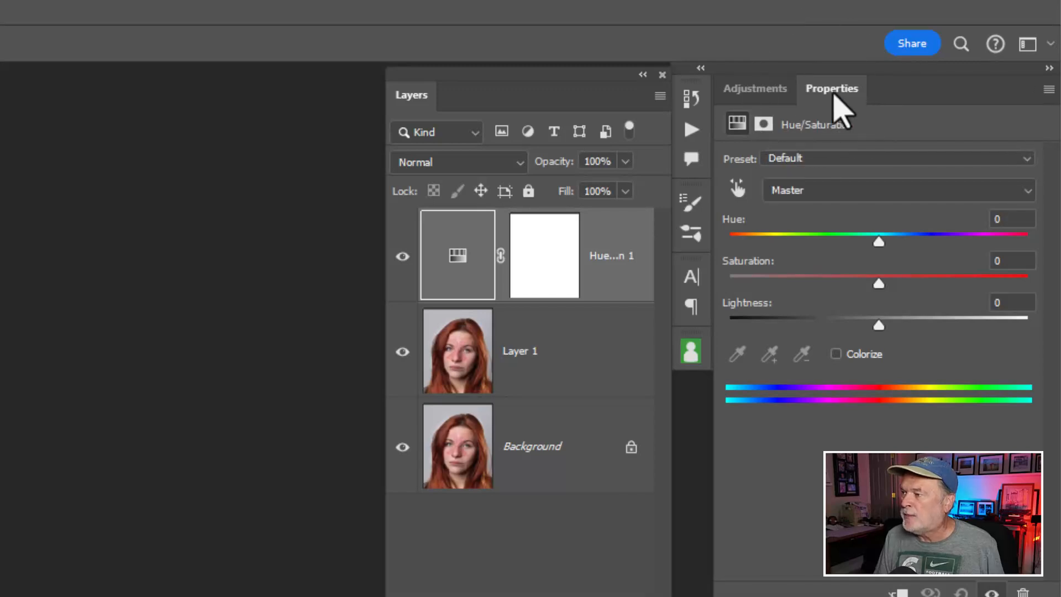
Detach the Hue/Saturation properties from the dock and stretch them wide in both directions for finer slider control.
left_click_drag(833, 94, 145, 245)
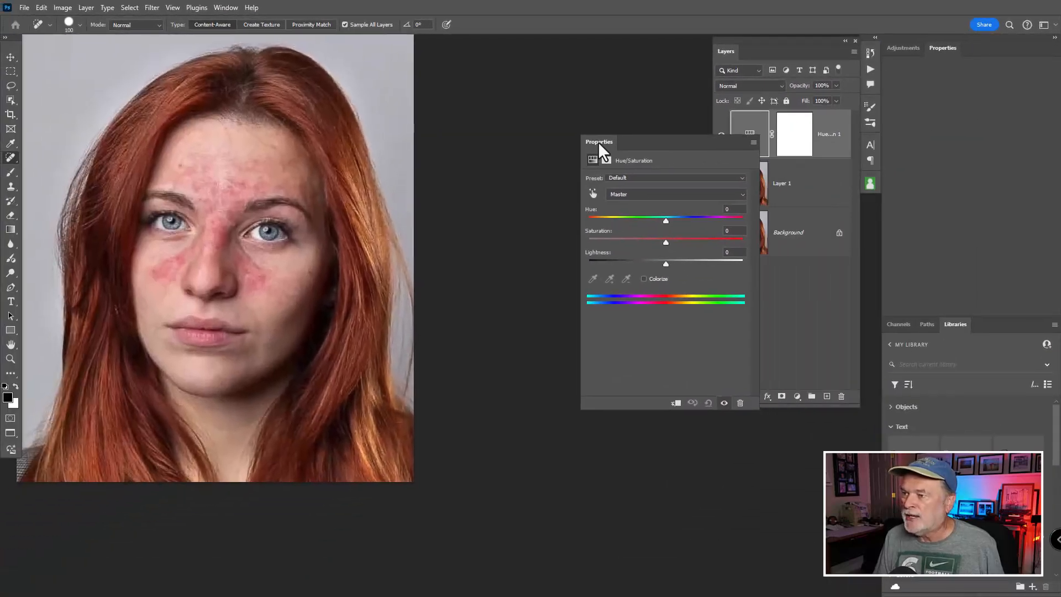
left_click_drag(589, 128, 583, 120)
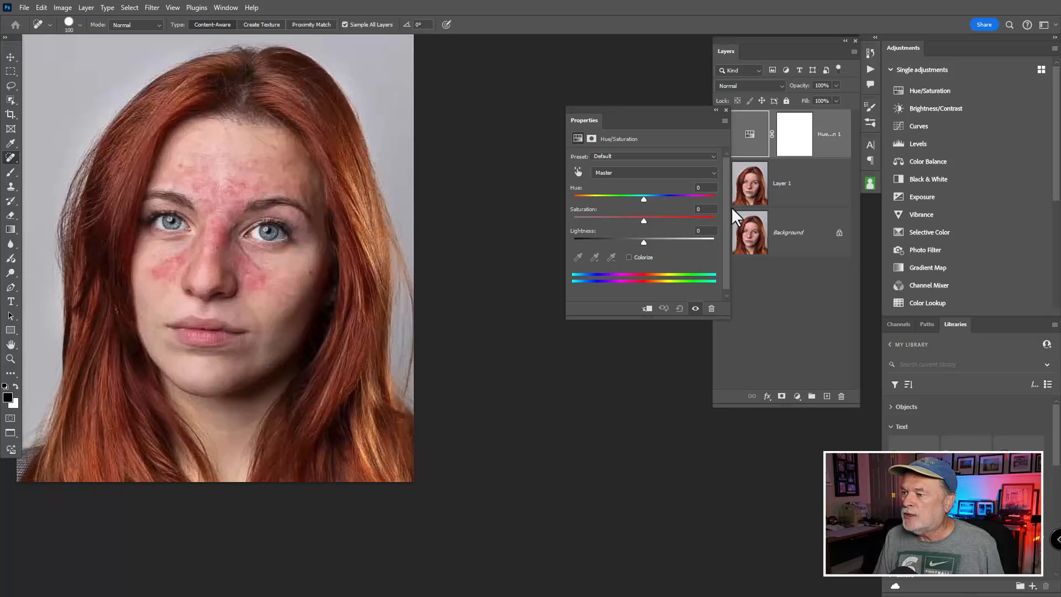
left_click_drag(731, 209, 1047, 208)
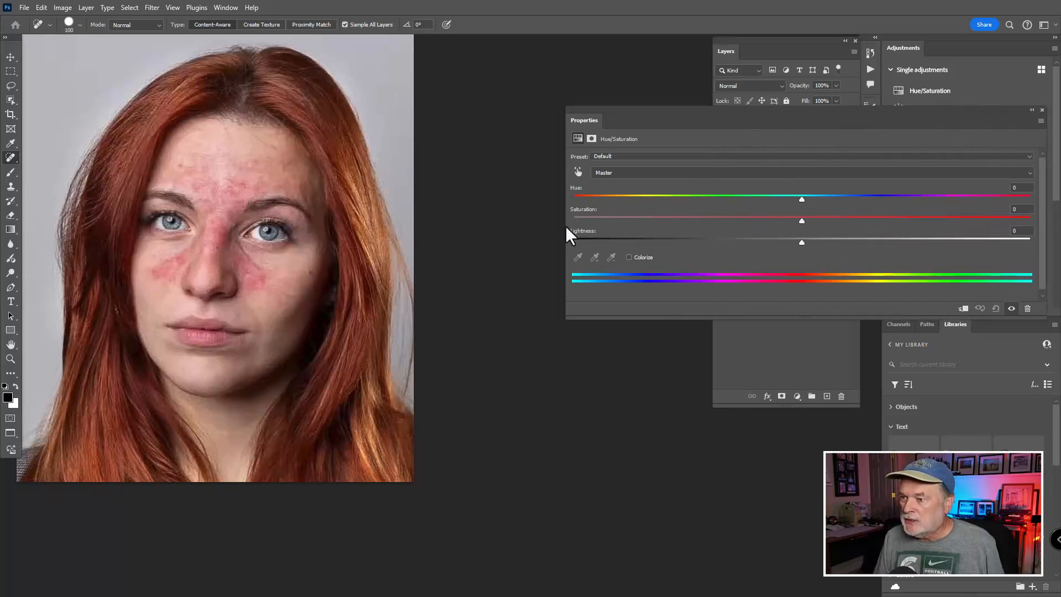
left_click_drag(564, 227, 328, 225)
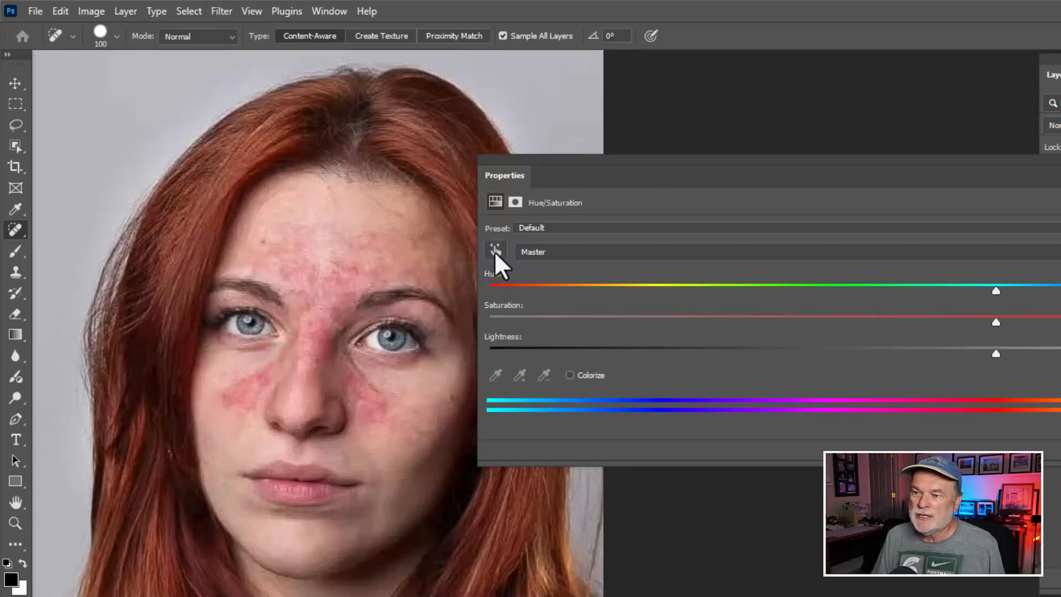
Target the Reds by sampling the red skin at the bridge of the nose, with Saturation +5, and set Hue to +180.
left_click(495, 250)
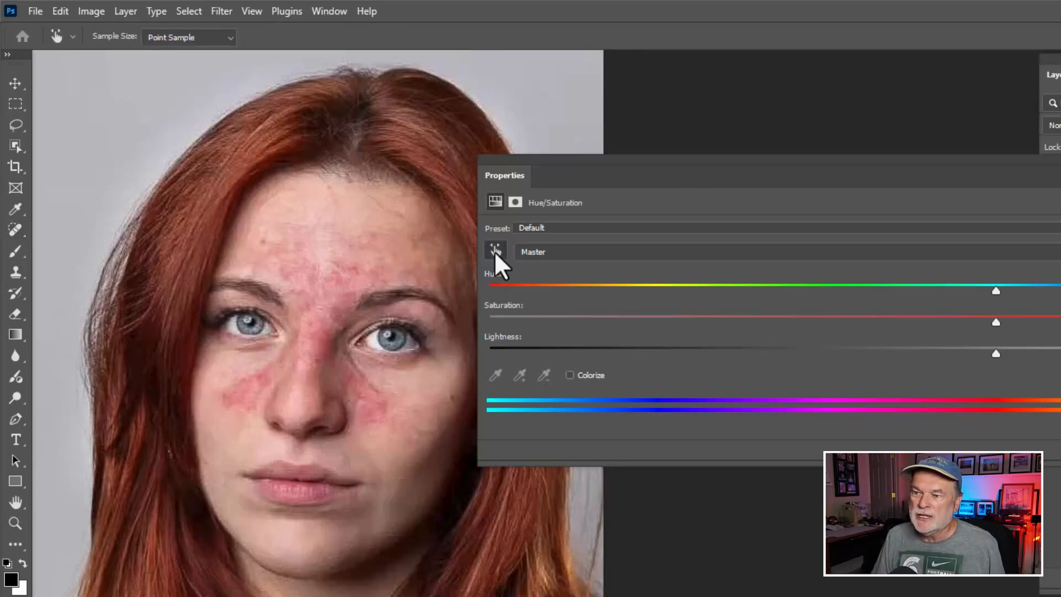
left_click(320, 345)
left_click_drag(319, 348, 321, 349)
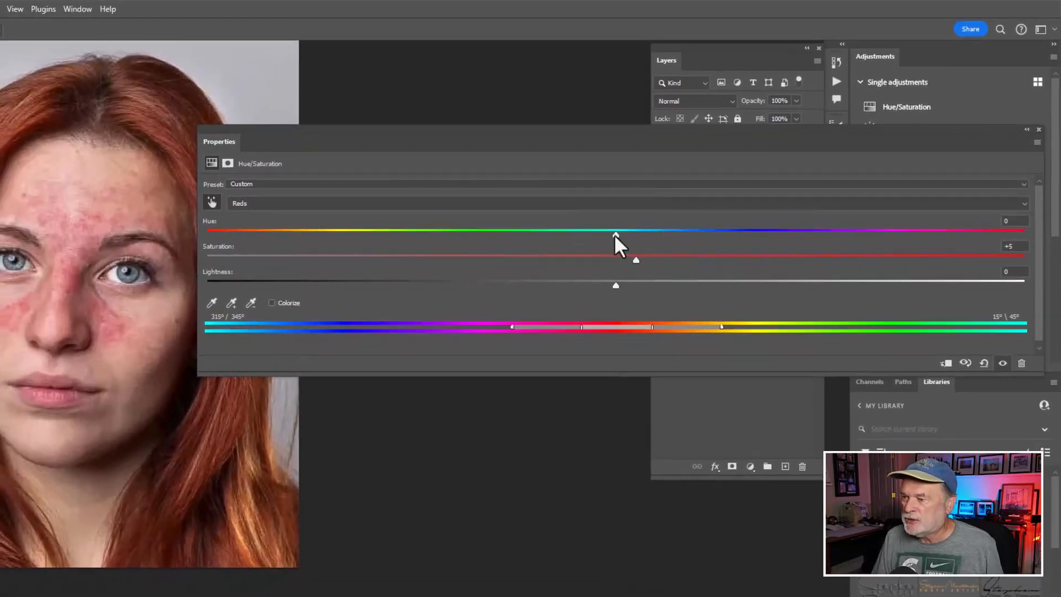
left_click_drag(615, 234, 1050, 243)
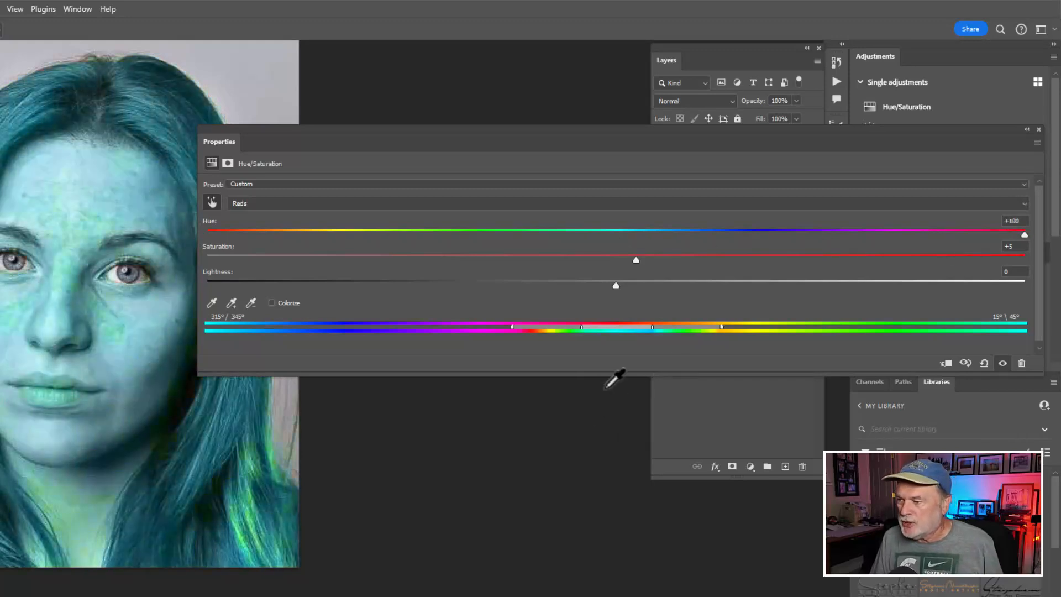
left_click(618, 333)
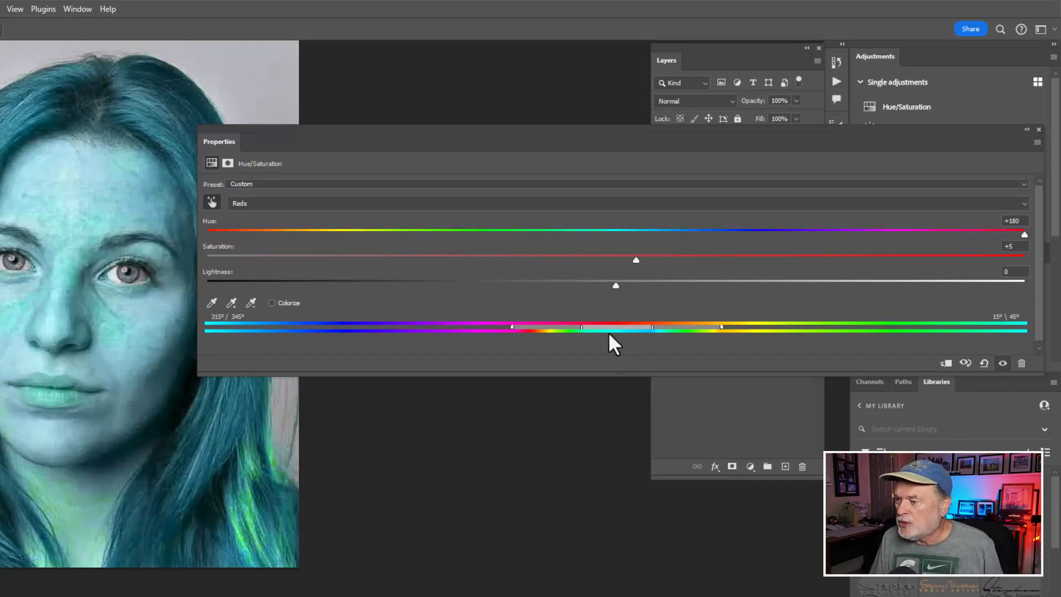
Narrow the Reds colour range from both sides to a small band, with its lower limits at 5°/7°.
left_click_drag(581, 326, 621, 326)
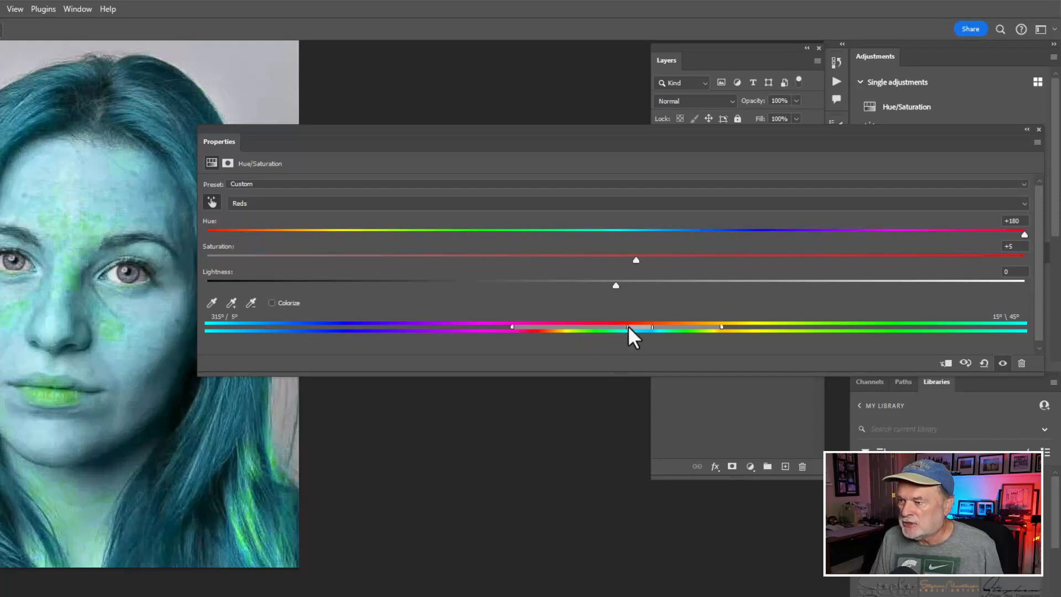
left_click_drag(512, 326, 623, 326)
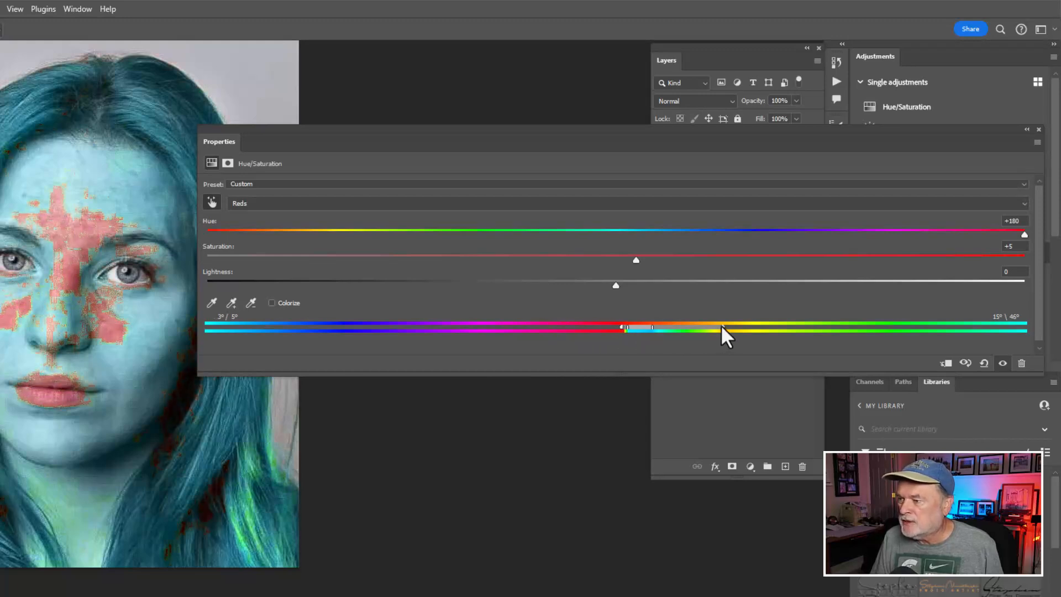
left_click_drag(703, 330, 640, 328)
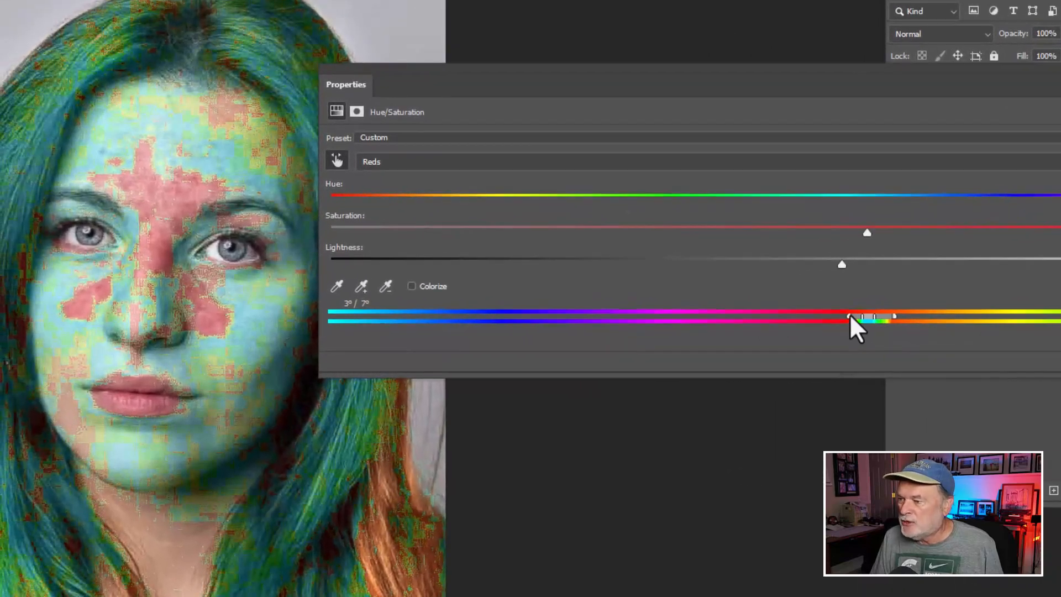
mouse_move(849, 315)
left_mouse_down()
mouse_move(889, 316)
mouse_move(879, 317)
left_mouse_up()
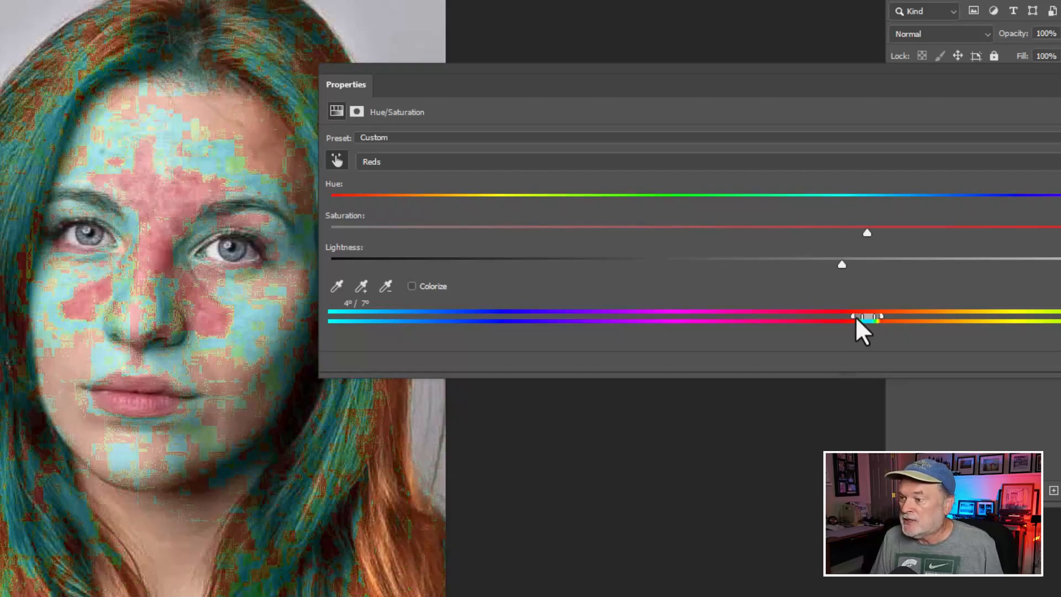
left_click_drag(857, 316, 858, 316)
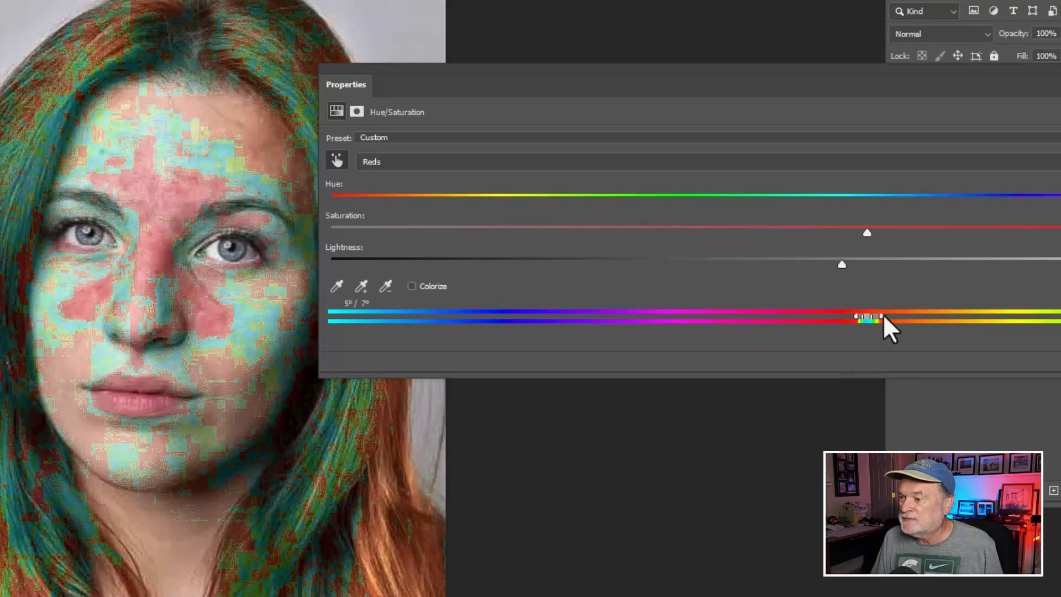
Slide the narrowed range onto the facial redness and widen it to 354°/2° and 4°\9°.
mouse_move(880, 315)
left_mouse_down()
mouse_move(859, 316)
mouse_move(878, 317)
left_mouse_up()
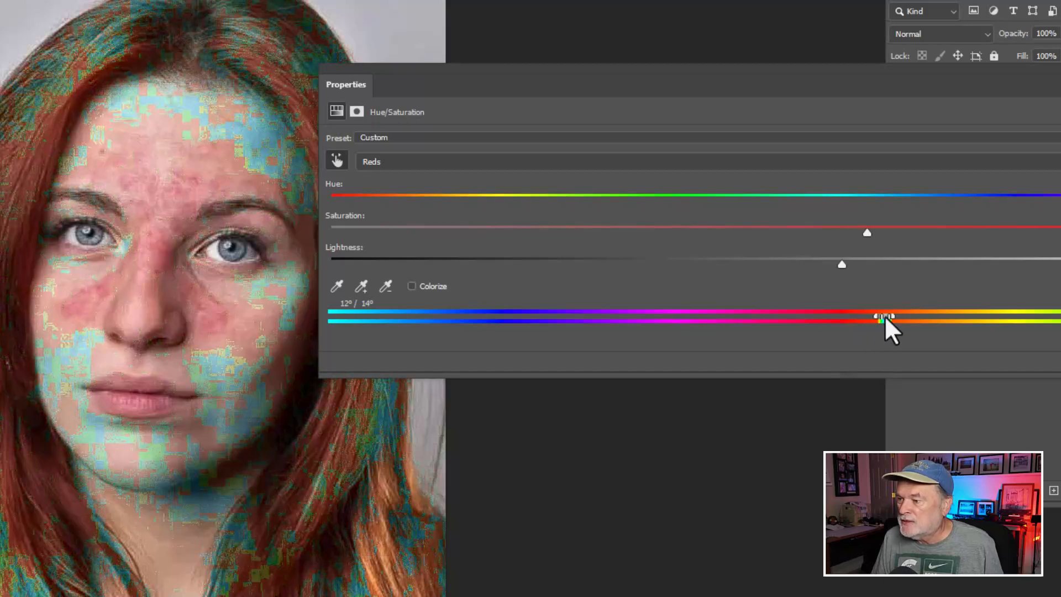
mouse_move(885, 316)
left_mouse_down()
mouse_move(900, 315)
mouse_move(850, 315)
left_mouse_up()
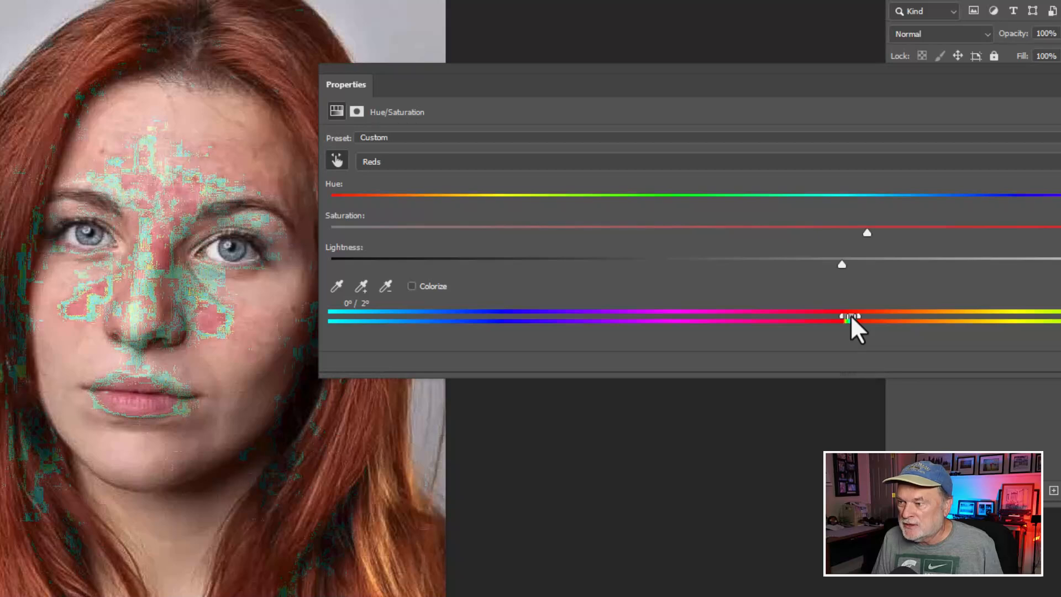
left_click_drag(858, 315, 864, 315)
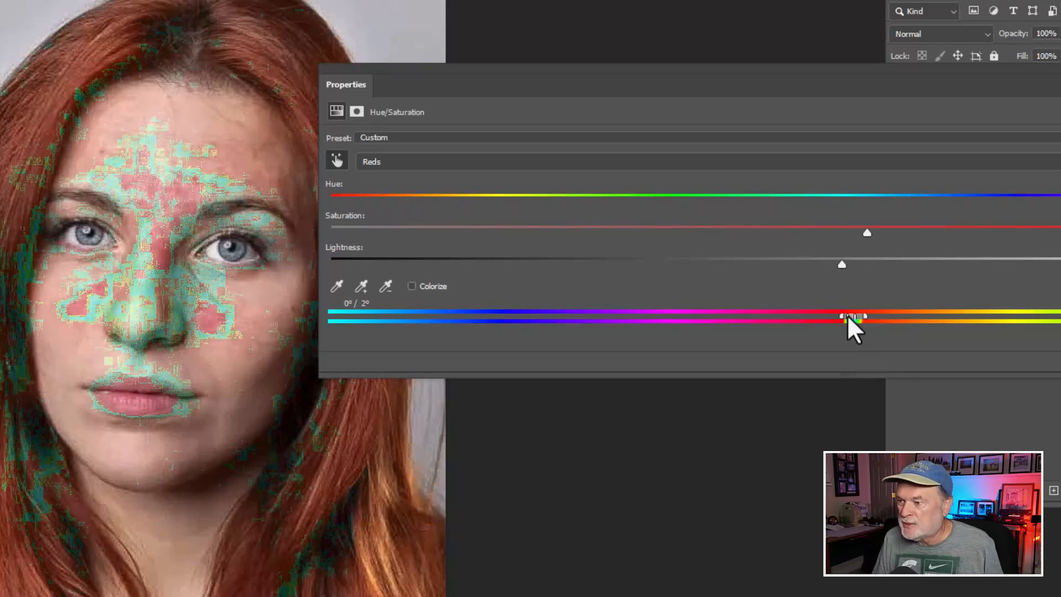
mouse_move(838, 314)
left_mouse_down()
mouse_move(812, 318)
mouse_move(870, 317)
left_mouse_up()
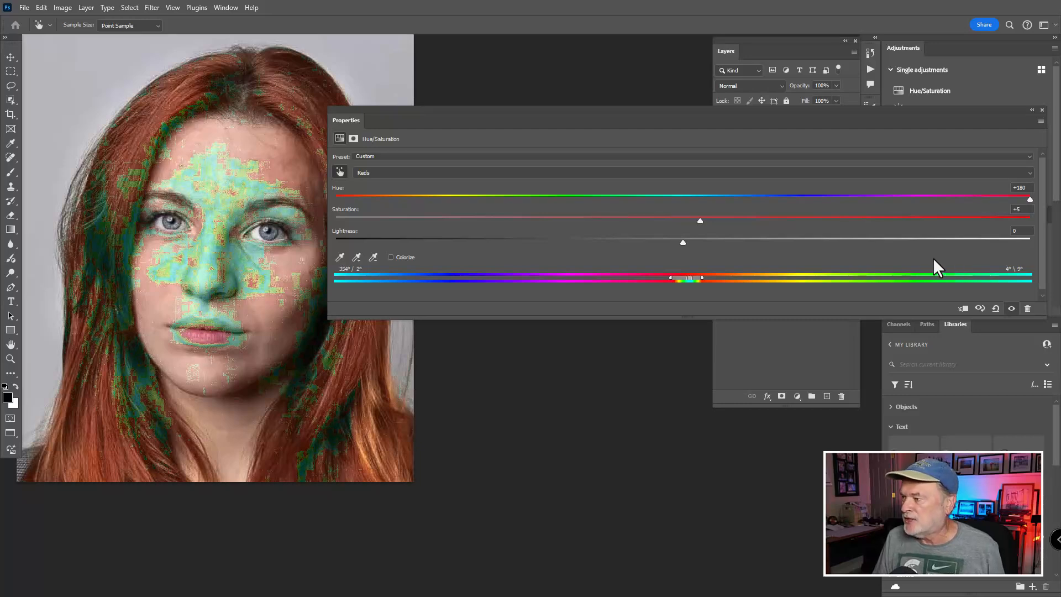
Set the Reds to Hue +14 and Lightness +8, and shift their colour range to 353°/355° and 2°\7°.
left_click(695, 204)
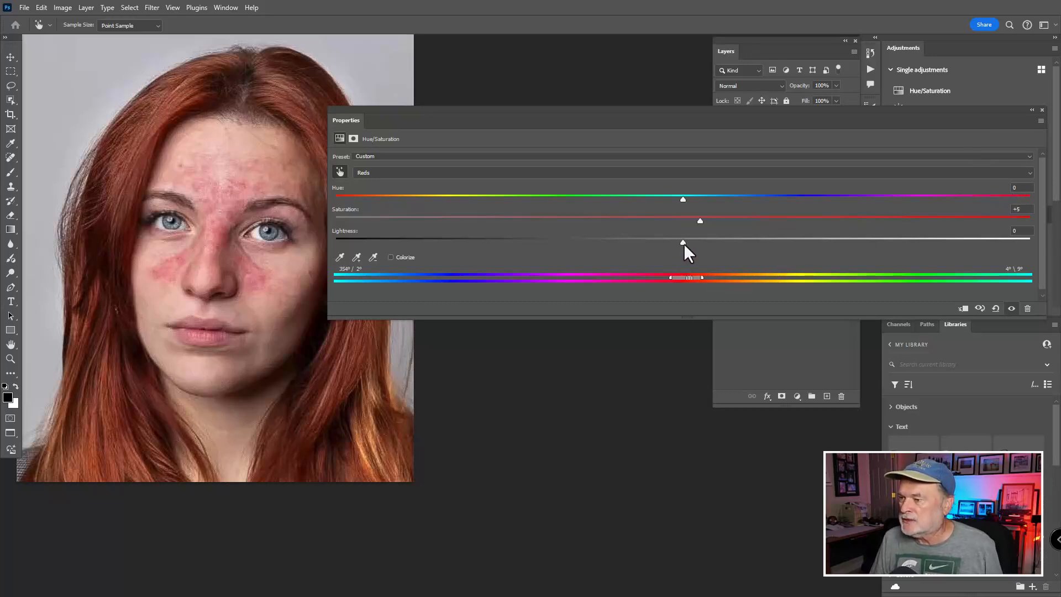
mouse_move(683, 242)
left_mouse_down()
mouse_move(763, 254)
mouse_move(703, 247)
left_mouse_up()
left_click(656, 243)
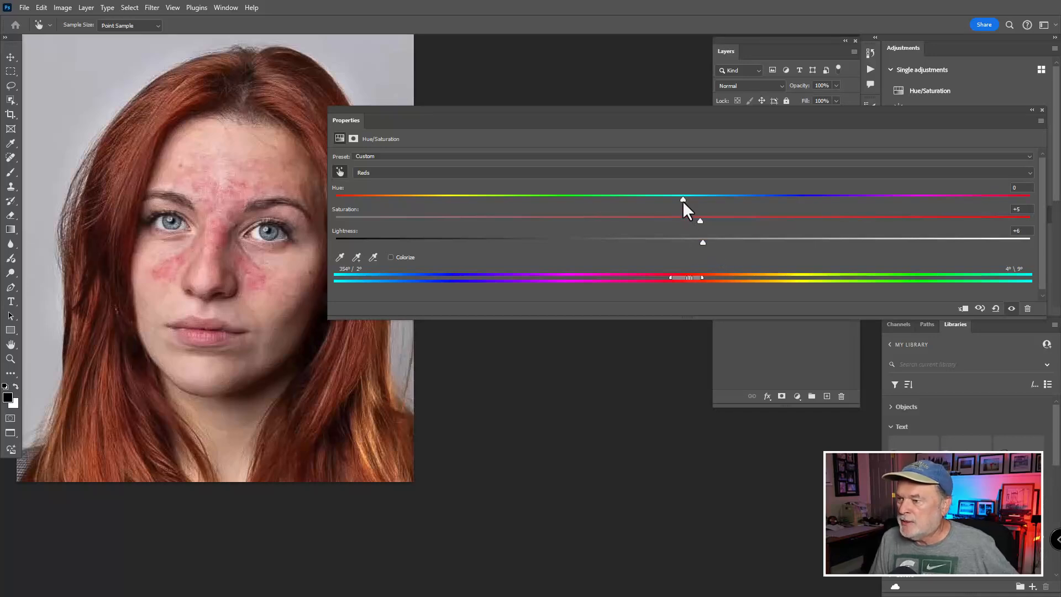
left_click_drag(684, 201, 711, 204)
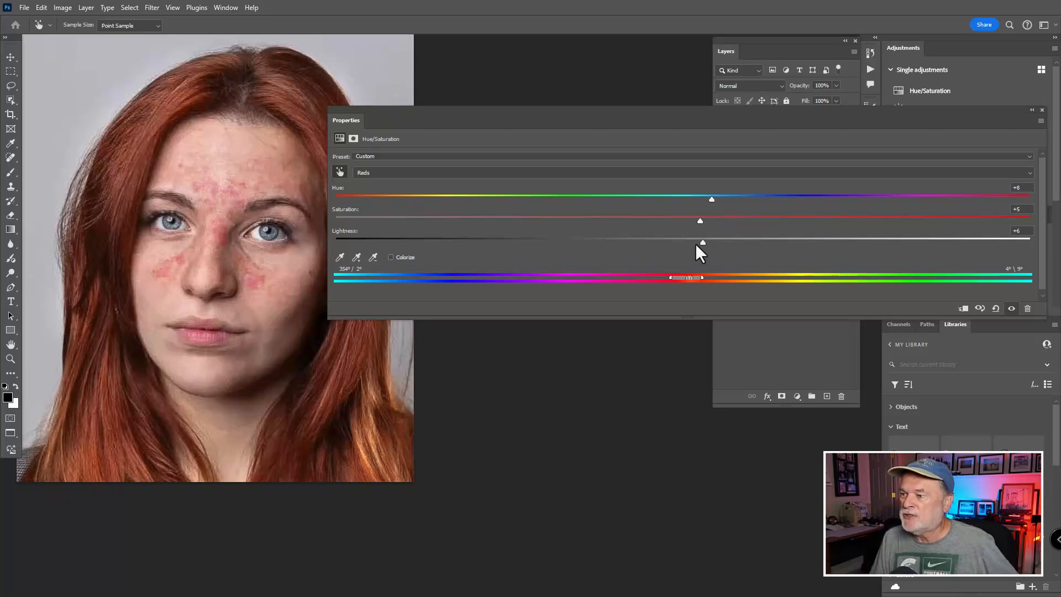
left_click_drag(698, 243, 711, 244)
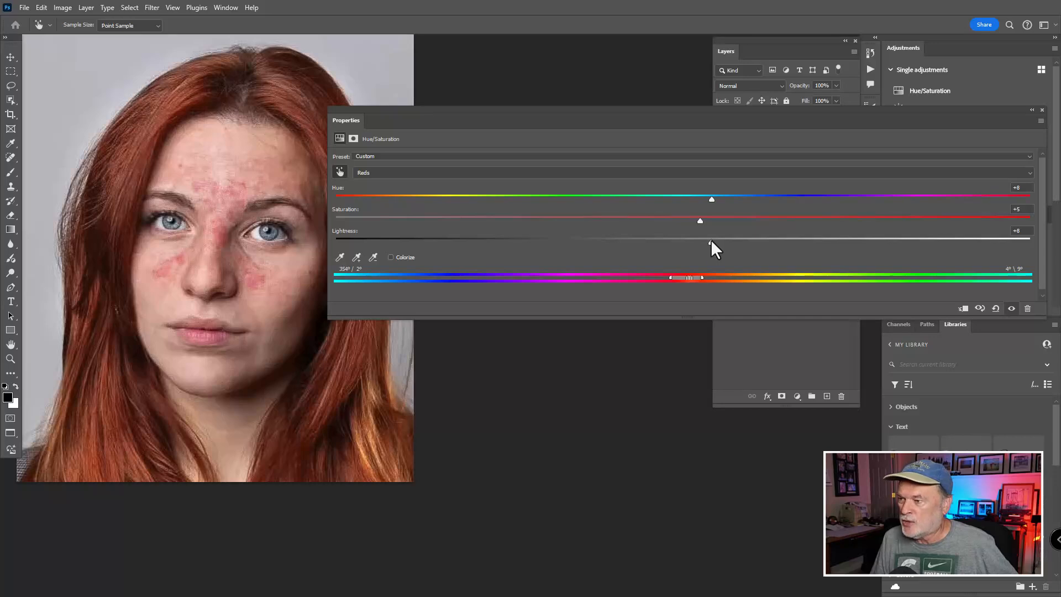
mouse_move(713, 203)
left_mouse_down()
mouse_move(703, 203)
mouse_move(732, 203)
left_mouse_up()
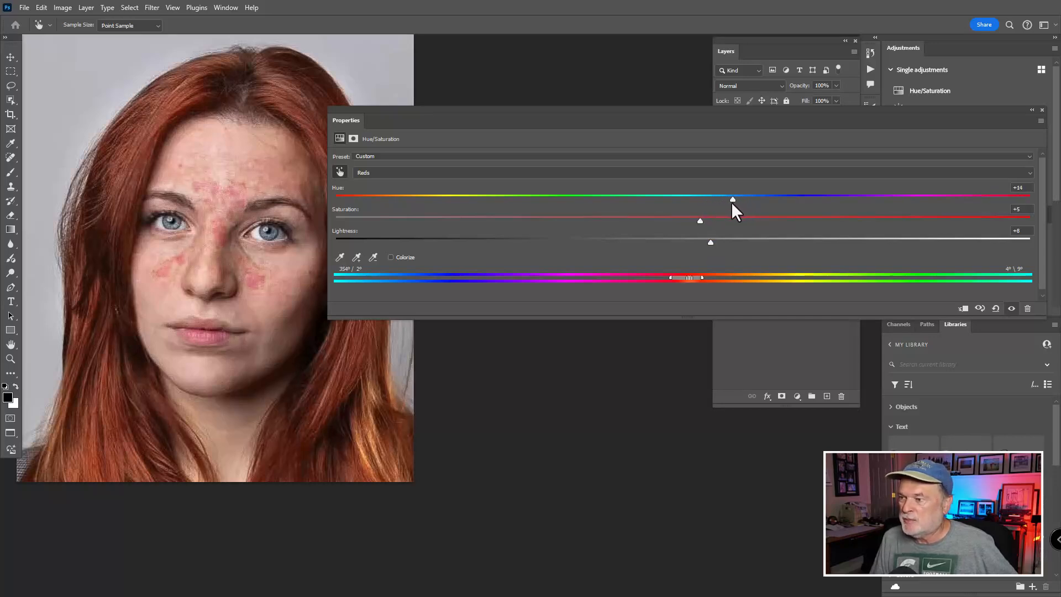
left_click_drag(671, 281, 684, 280)
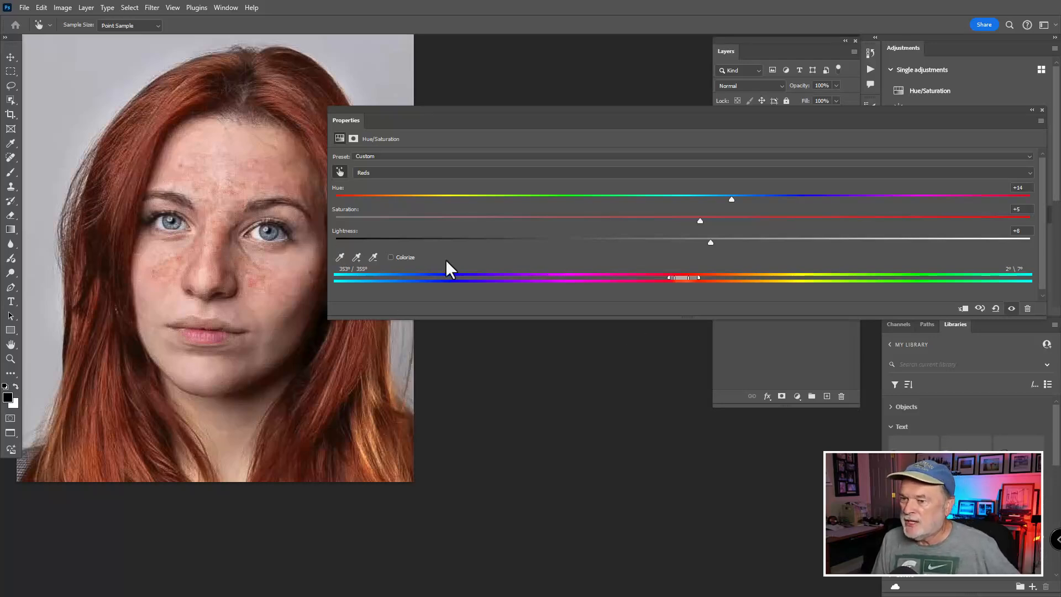
Shrink the floating Hue/Saturation properties to a narrow width and dock them back beside Adjustments.
left_click_drag(329, 249, 896, 248)
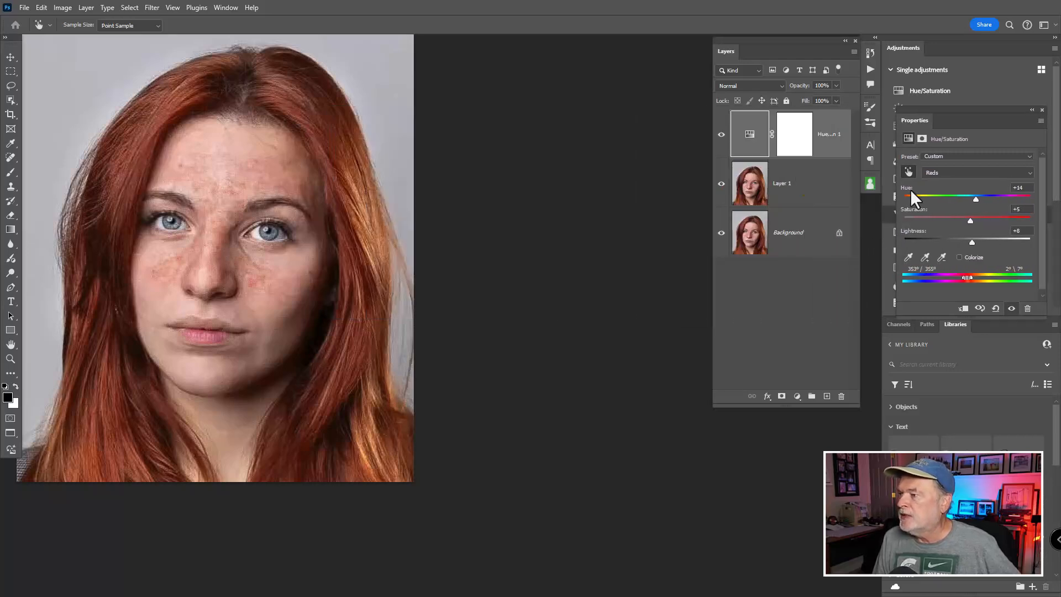
left_click_drag(914, 122, 894, 76)
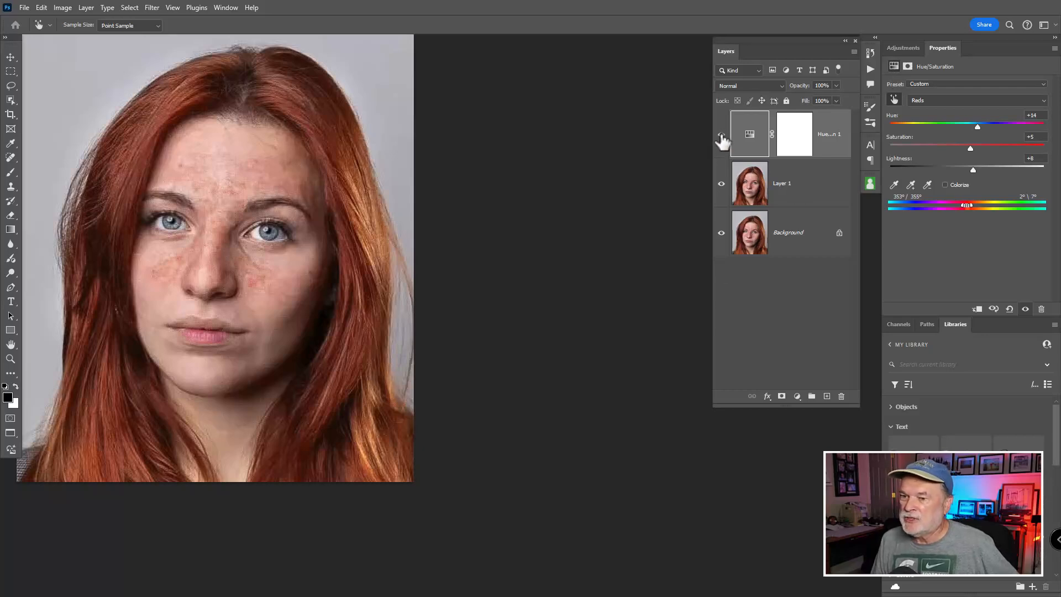
Compare the face with and without the Hue/Saturation layer, and inspect the corrected skin up close.
left_click(722, 134)
left_click(722, 134)
left_click(722, 135)
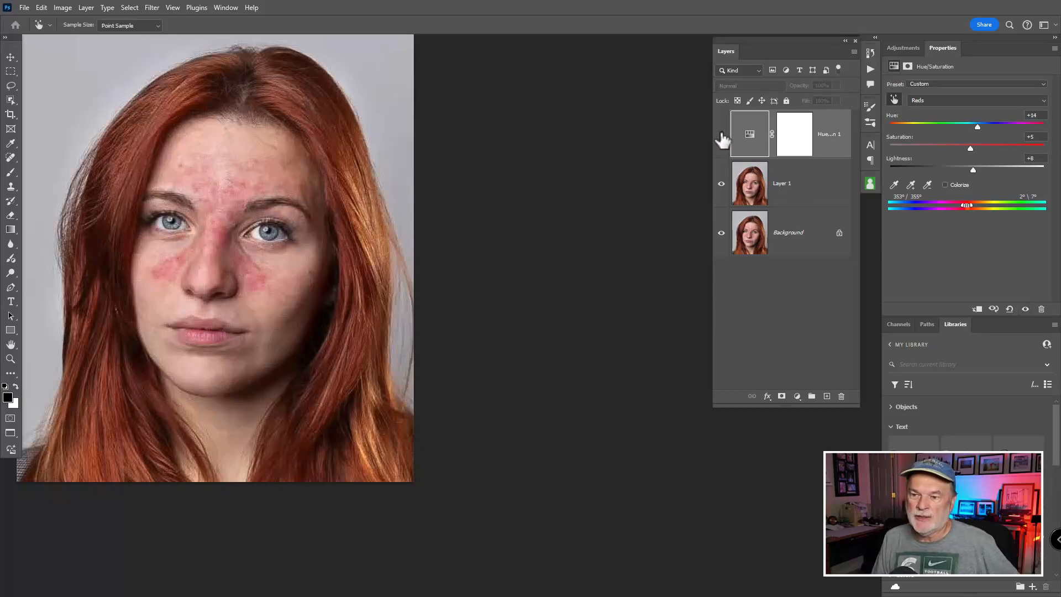
left_click(721, 134)
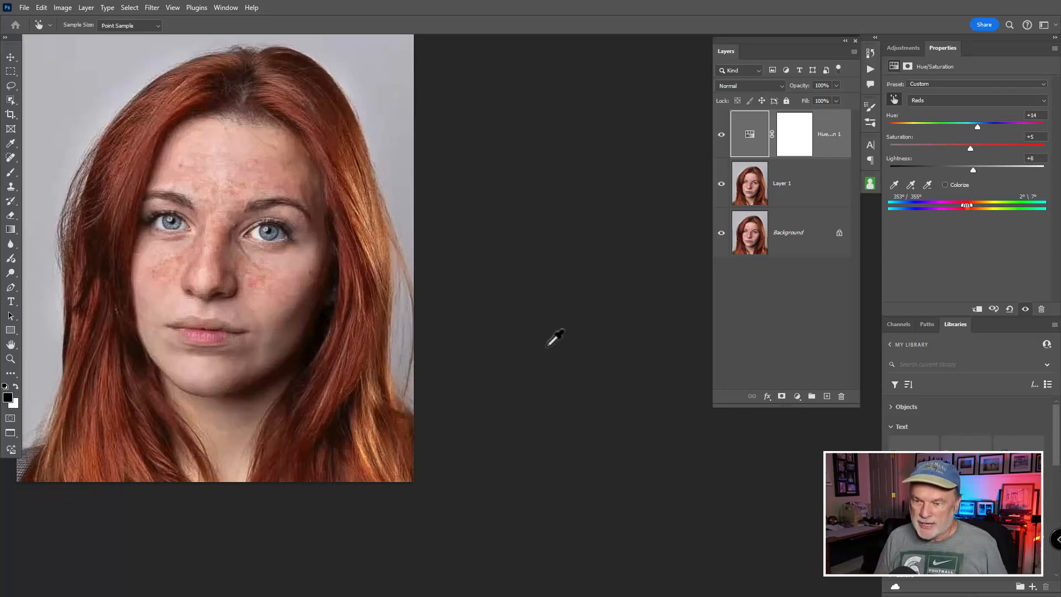
left_click_drag(256, 332, 272, 383)
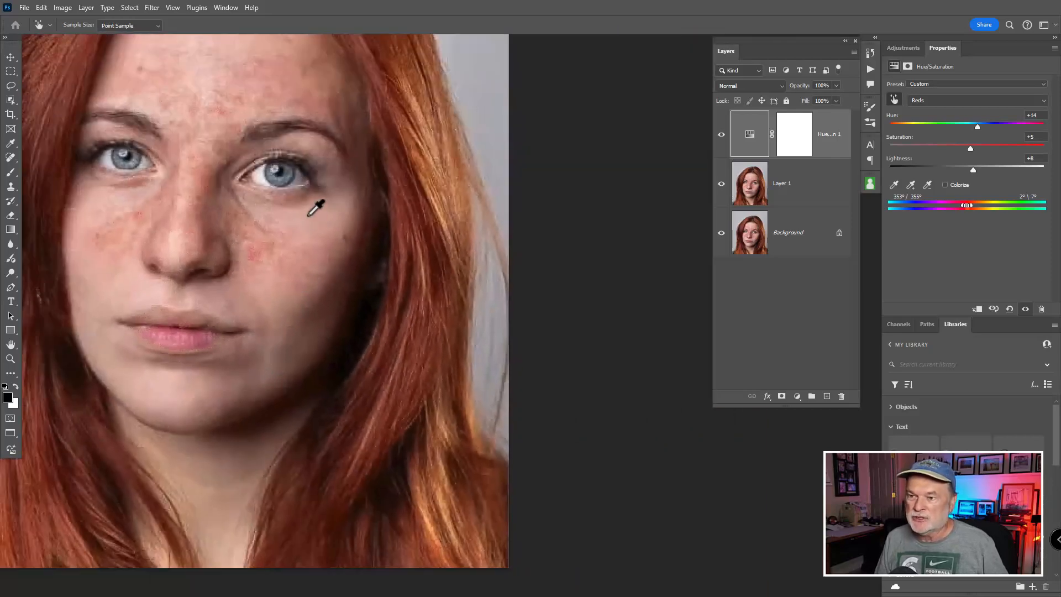
left_click_drag(298, 192, 260, 315)
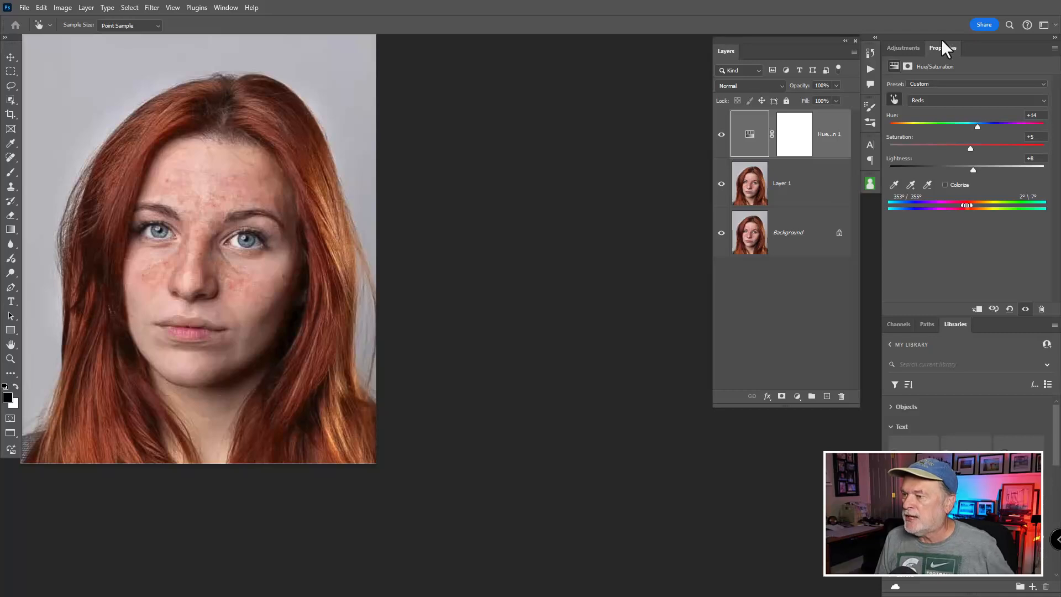
Add a new empty layer directly above Layer 1, below the Hue/Saturation adjustment.
left_click(752, 181)
key("j")
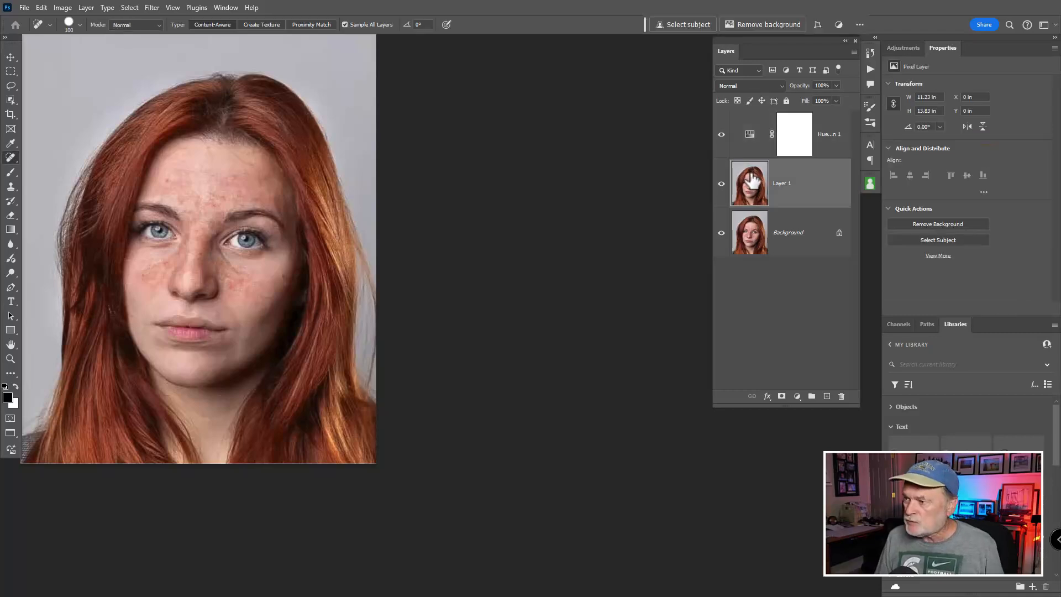
left_click_drag(753, 179, 833, 409)
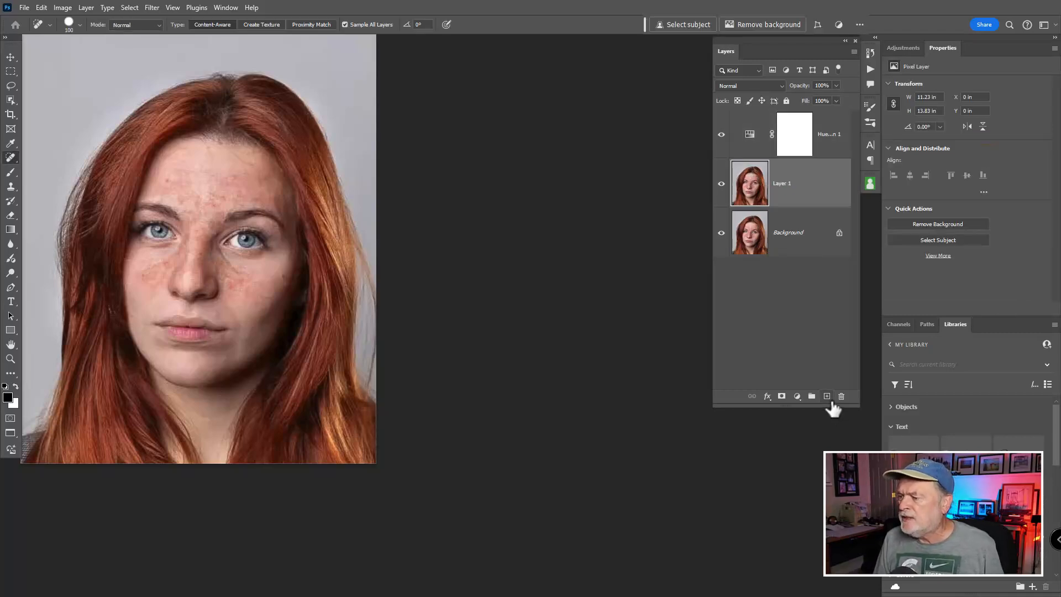
left_click(827, 397)
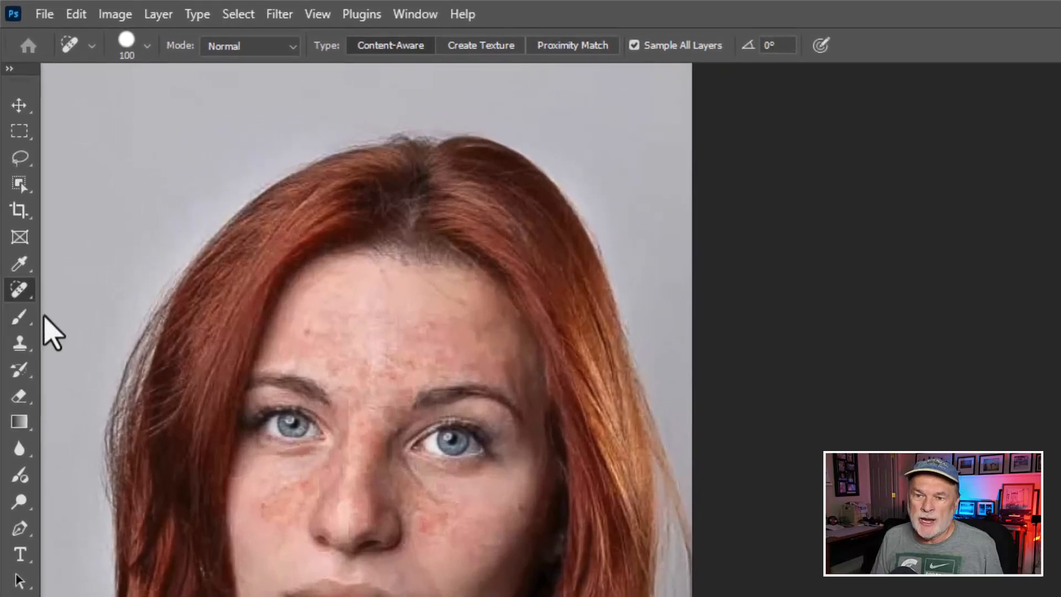
Switch to the Mixer Brush and reset that tool to its default settings.
left_click(22, 322)
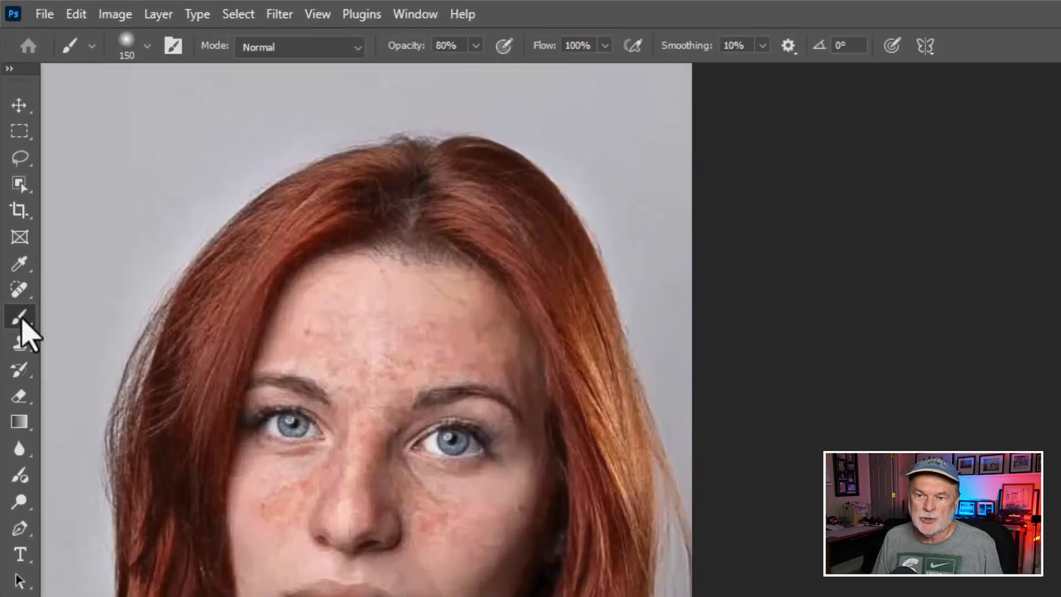
right_click(22, 322)
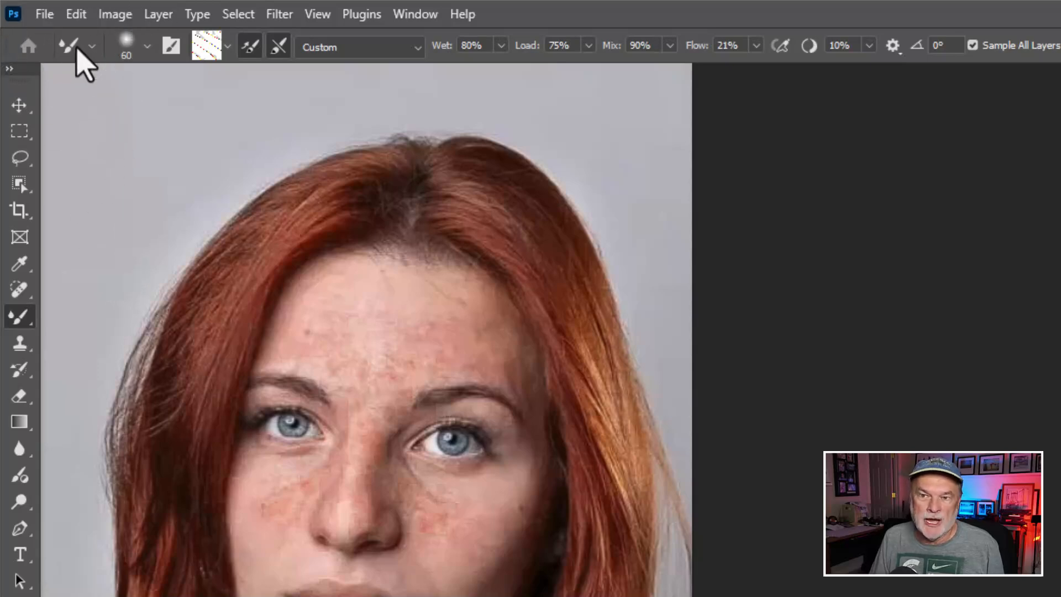
right_click(77, 49)
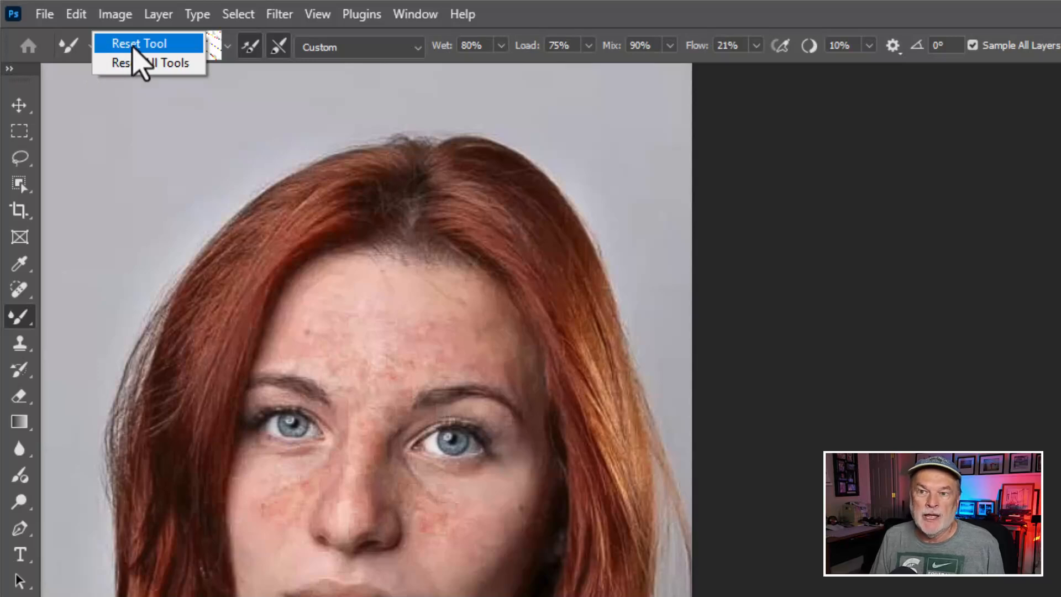
left_click(134, 47)
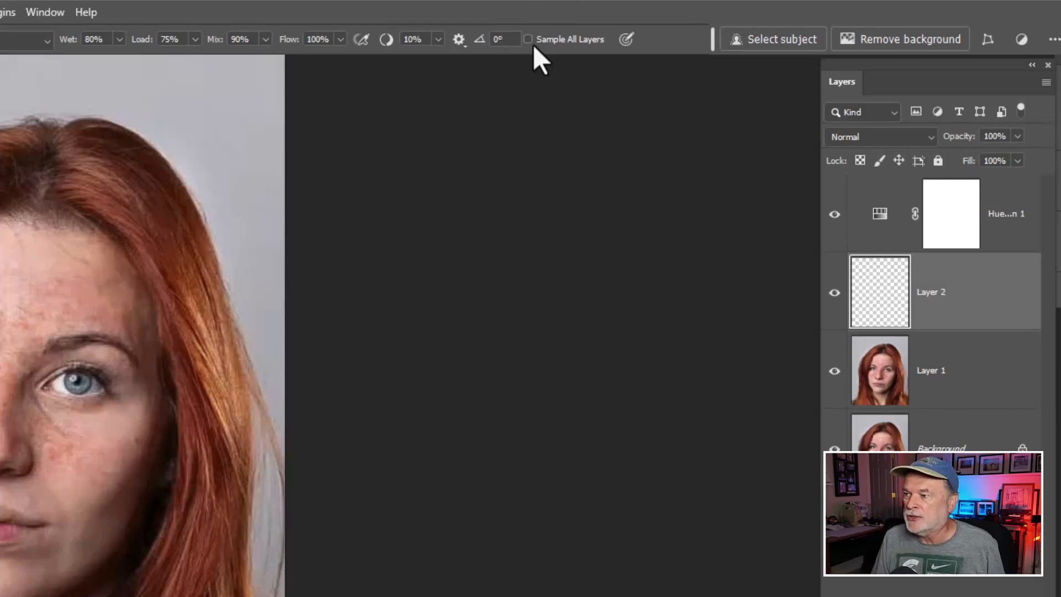
Enable Sample All Layers for the Mixer Brush and set its Flow to 19% for painting on Layer 2.
left_click(871, 290)
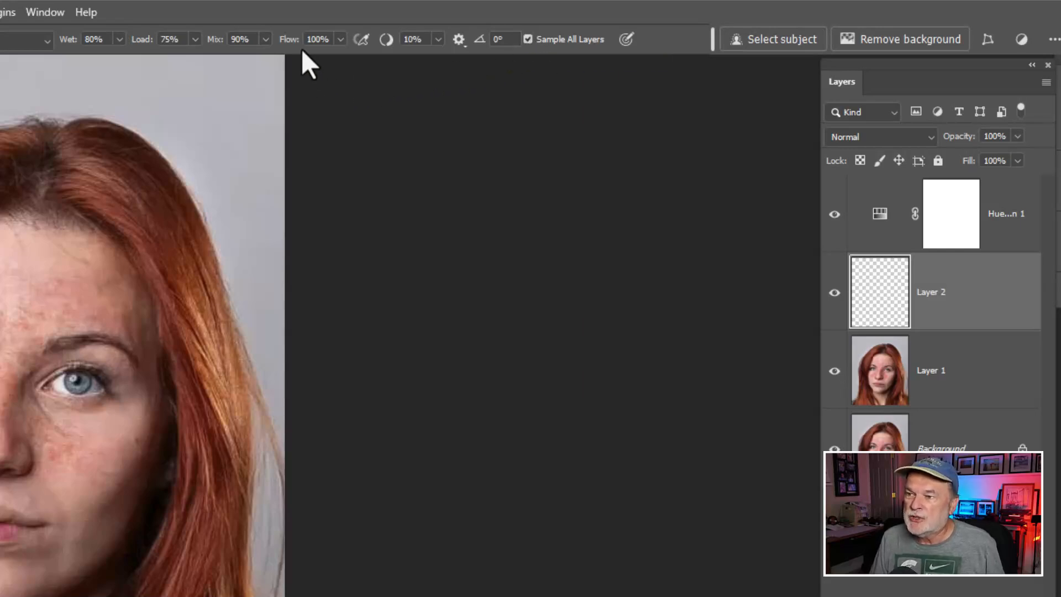
left_click(340, 39)
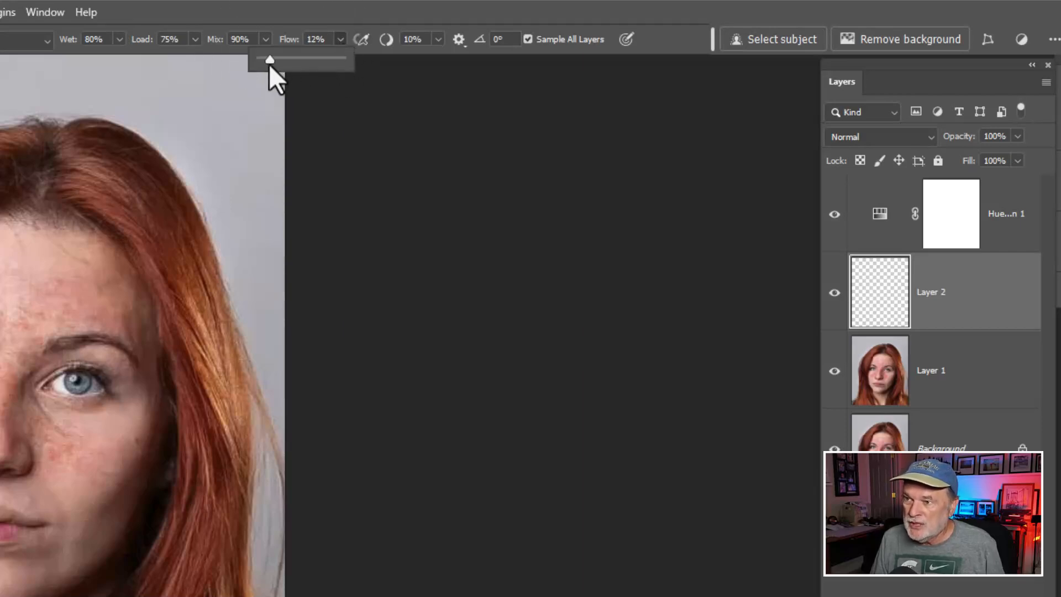
left_click_drag(268, 64, 276, 64)
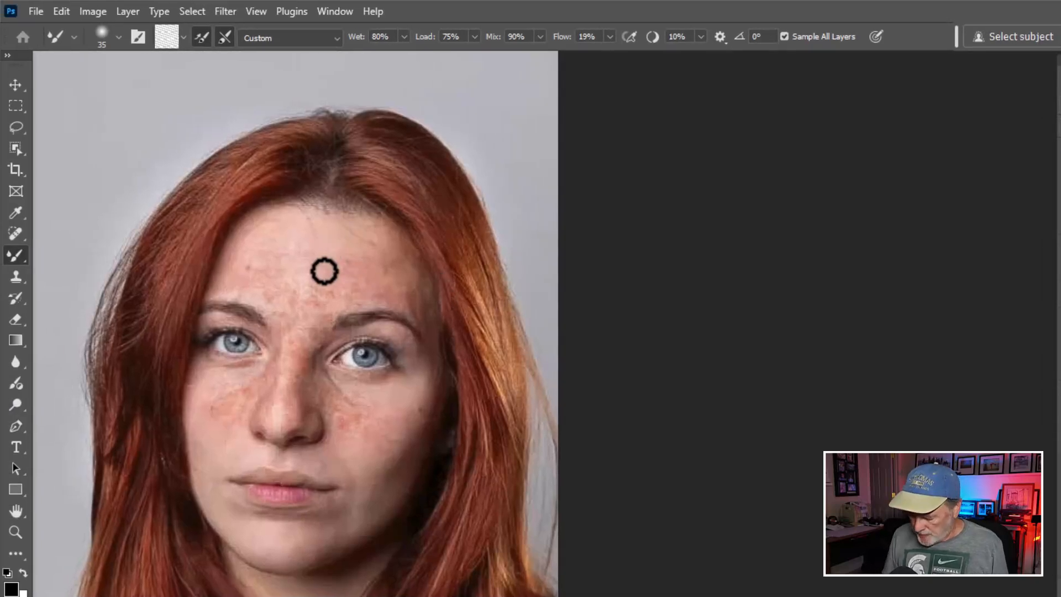
Enlarge the Mixer Brush to 80, sample clean forehead skin, and blend it over the blotches on the forehead.
key("bracketright")
key("bracketright")
key("bracketright")
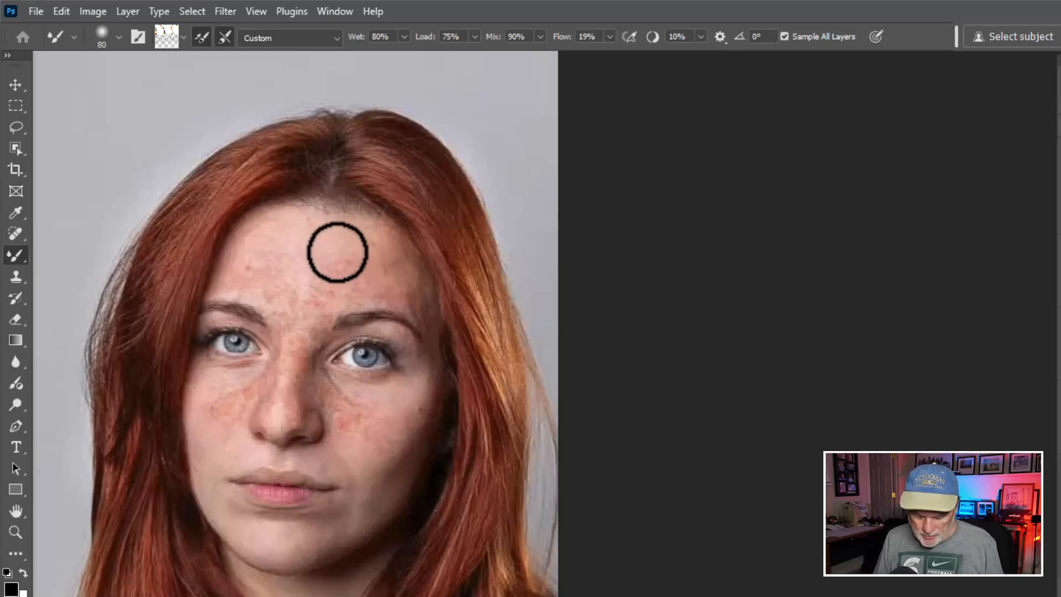
key("alt")
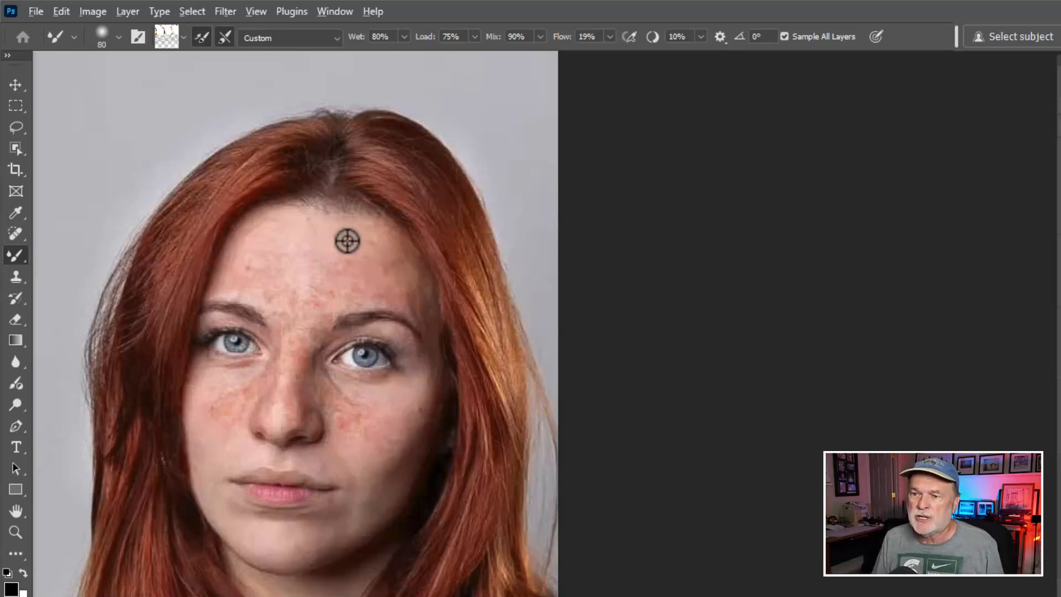
left_click(336, 241, "alt")
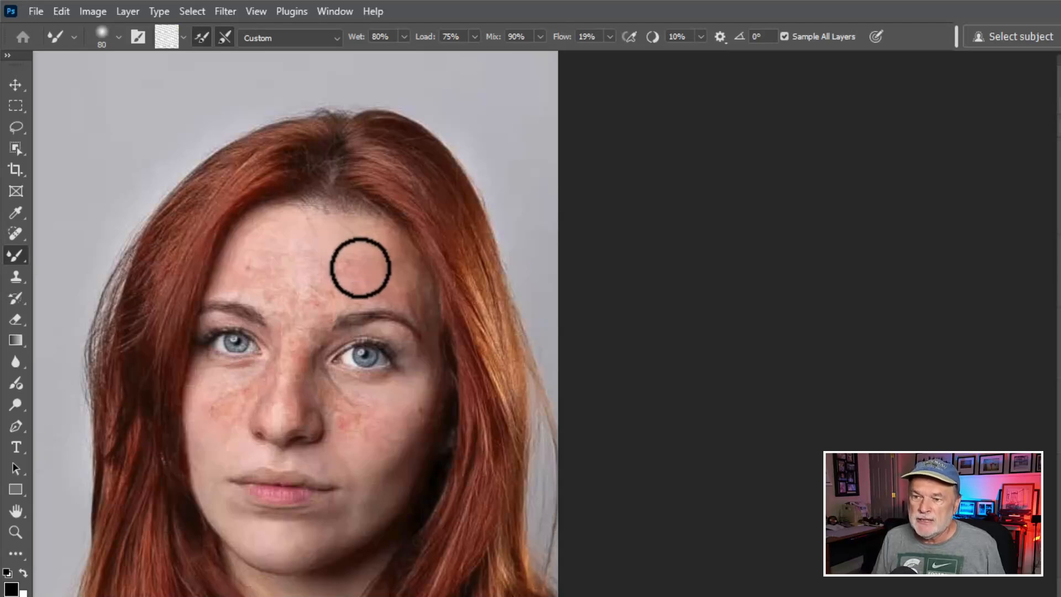
left_click_drag(367, 260, 348, 254)
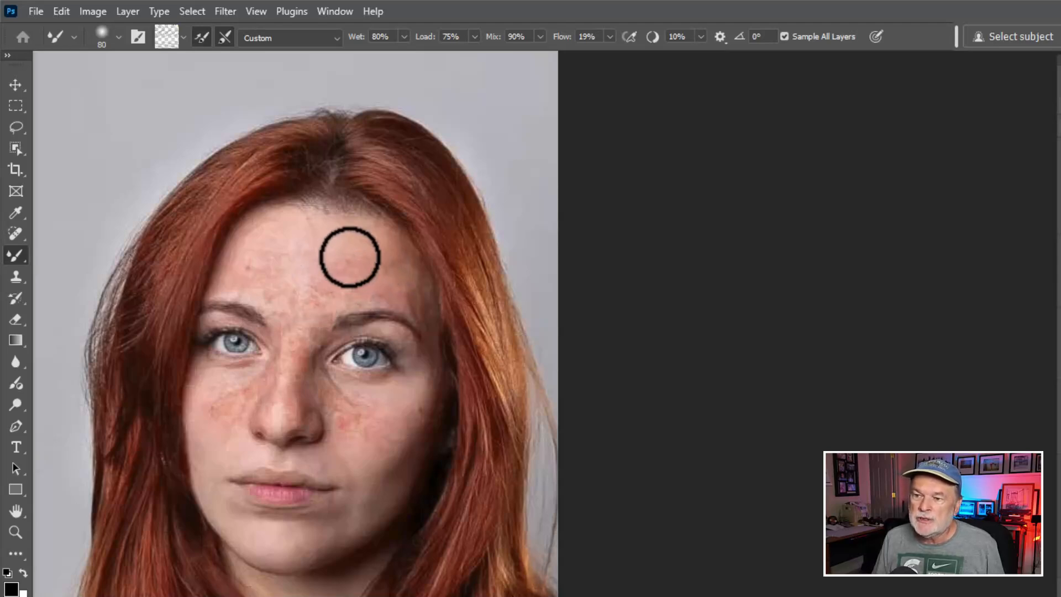
Blend away the remaining blotches between the brows, along the nose and on both cheeks, sampling nearby clean skin.
mouse_move(240, 284)
left_mouse_down()
mouse_move(325, 307)
mouse_move(292, 285)
mouse_move(313, 259)
mouse_move(290, 325)
mouse_move(298, 305)
mouse_move(303, 321)
mouse_move(347, 283)
mouse_move(378, 285)
mouse_move(318, 325)
mouse_move(327, 296)
mouse_move(306, 343)
mouse_move(289, 300)
mouse_move(257, 288)
mouse_move(306, 322)
mouse_move(349, 270)
mouse_move(313, 306)
mouse_move(388, 293)
mouse_move(325, 294)
mouse_move(355, 263)
mouse_move(311, 282)
mouse_move(362, 270)
mouse_move(288, 290)
mouse_move(235, 289)
mouse_move(282, 296)
mouse_move(302, 330)
mouse_move(290, 312)
mouse_move(296, 374)
mouse_move(304, 322)
mouse_move(301, 381)
mouse_move(318, 345)
mouse_move(292, 391)
mouse_move(288, 350)
mouse_move(262, 396)
mouse_move(257, 383)
mouse_move(216, 389)
mouse_move(233, 385)
mouse_move(232, 426)
mouse_move(235, 387)
mouse_move(212, 431)
mouse_move(215, 393)
mouse_move(233, 382)
mouse_move(230, 410)
mouse_move(238, 382)
mouse_move(248, 417)
mouse_move(246, 382)
mouse_move(218, 419)
mouse_move(229, 394)
mouse_move(229, 432)
mouse_move(231, 393)
mouse_move(235, 437)
mouse_move(241, 383)
mouse_move(212, 434)
mouse_move(224, 395)
mouse_move(228, 425)
mouse_move(237, 390)
mouse_move(254, 383)
mouse_move(234, 387)
mouse_move(300, 326)
mouse_move(289, 403)
mouse_move(291, 359)
left_mouse_up()
left_click(209, 386, "alt")
left_click(307, 300, "alt")
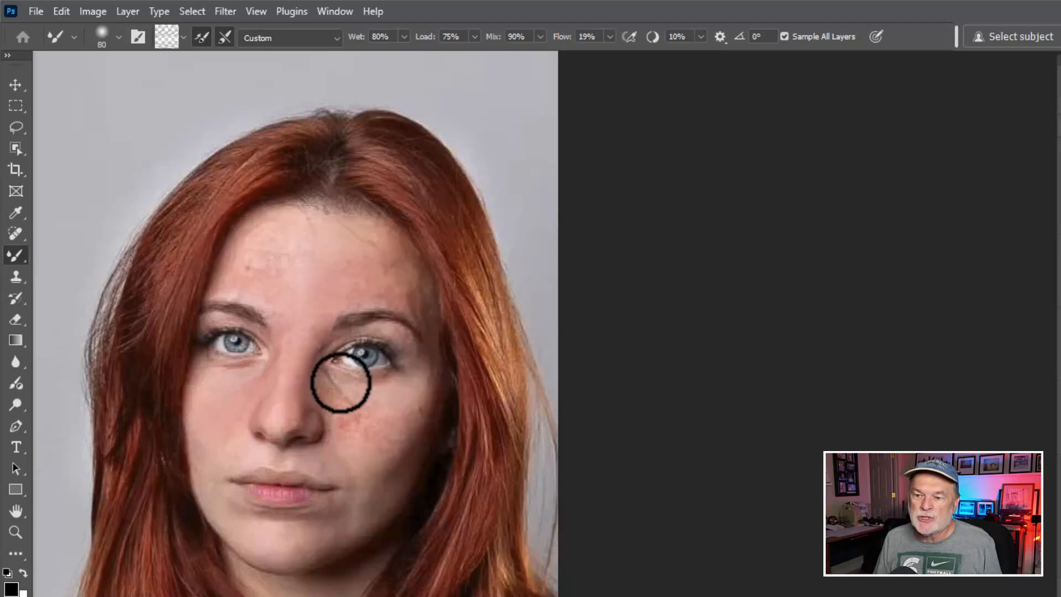
left_click(406, 399, "alt")
mouse_move(405, 399)
left_mouse_down()
mouse_move(335, 389)
mouse_move(400, 418)
mouse_move(328, 391)
mouse_move(352, 407)
mouse_move(345, 416)
mouse_move(382, 402)
mouse_move(387, 426)
mouse_move(393, 412)
mouse_move(377, 438)
mouse_move(365, 398)
mouse_move(338, 415)
mouse_move(342, 399)
mouse_move(325, 381)
mouse_move(339, 402)
mouse_move(339, 389)
mouse_move(334, 380)
mouse_move(341, 440)
mouse_move(334, 409)
mouse_move(371, 422)
mouse_move(379, 453)
mouse_move(385, 423)
mouse_move(386, 468)
mouse_move(374, 405)
mouse_move(338, 399)
mouse_move(352, 444)
mouse_move(373, 433)
mouse_move(376, 450)
mouse_move(281, 420)
mouse_move(235, 379)
mouse_move(257, 375)
mouse_move(231, 419)
mouse_move(281, 392)
mouse_move(292, 448)
mouse_move(326, 479)
mouse_move(364, 459)
mouse_move(344, 445)
mouse_move(372, 440)
mouse_move(372, 416)
mouse_move(336, 386)
left_mouse_up()
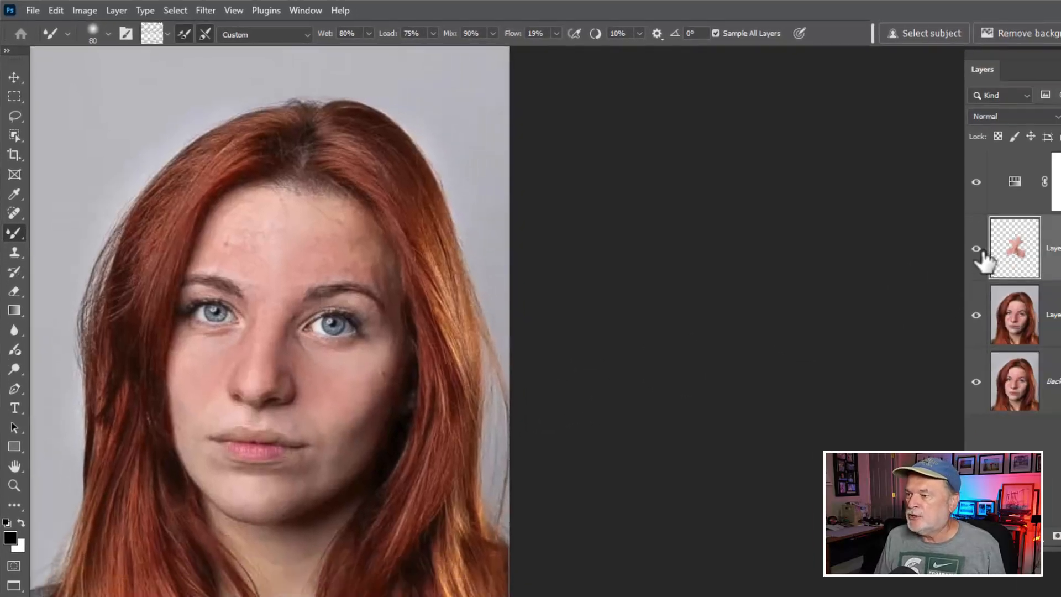
Compare the face with and without the blended paint on Layer 2, and leave Layer 2 hidden.
left_click(976, 248)
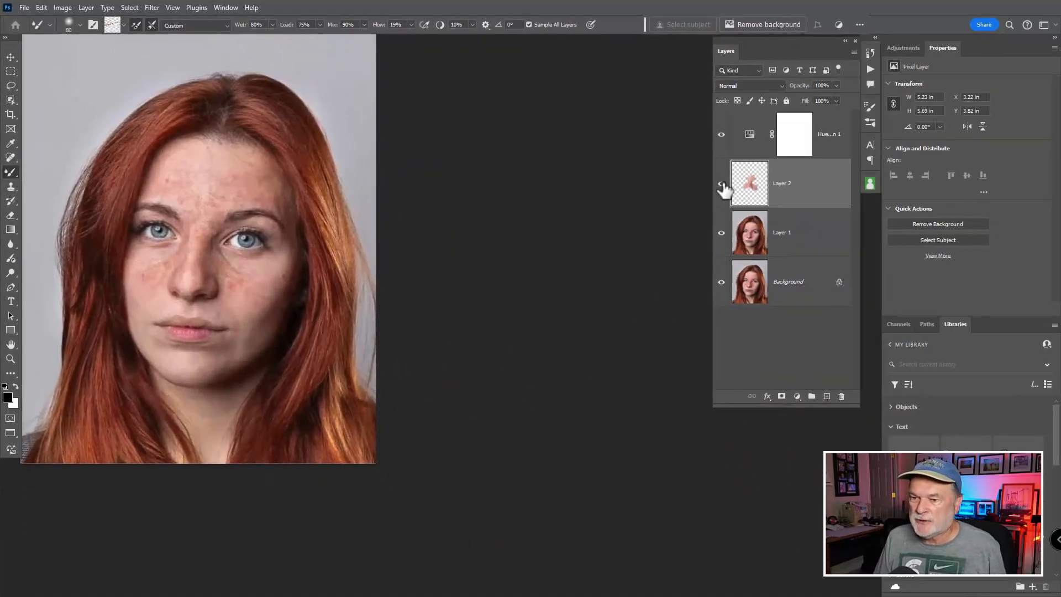
left_click(976, 248)
left_click(976, 248)
left_click(722, 184)
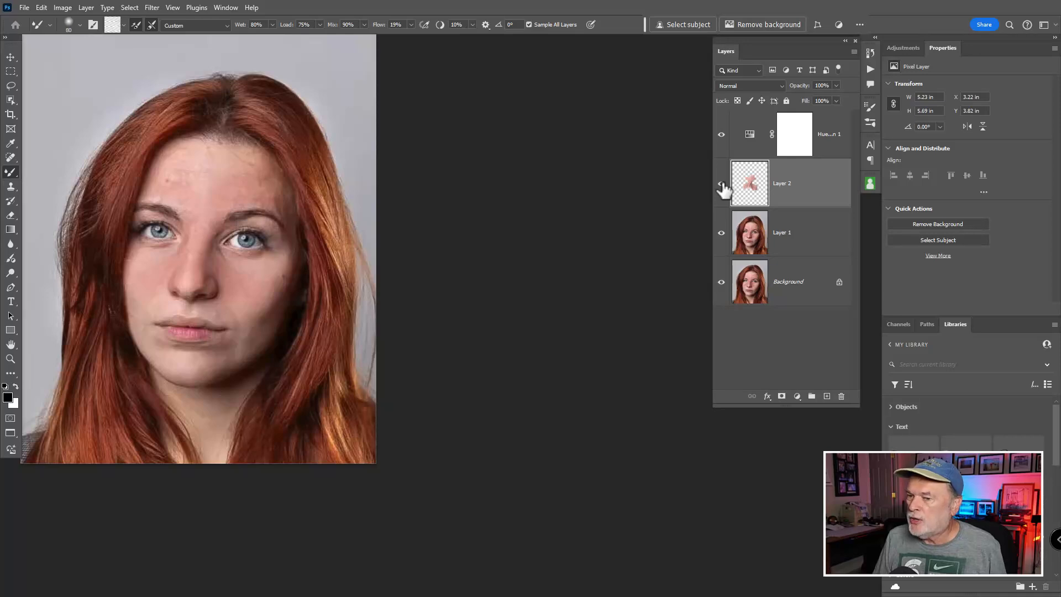
left_click(721, 184)
Select the Hue/Saturation layer's mask and compare the face with the adjustment shown and hidden.
left_click(796, 142)
key("x")
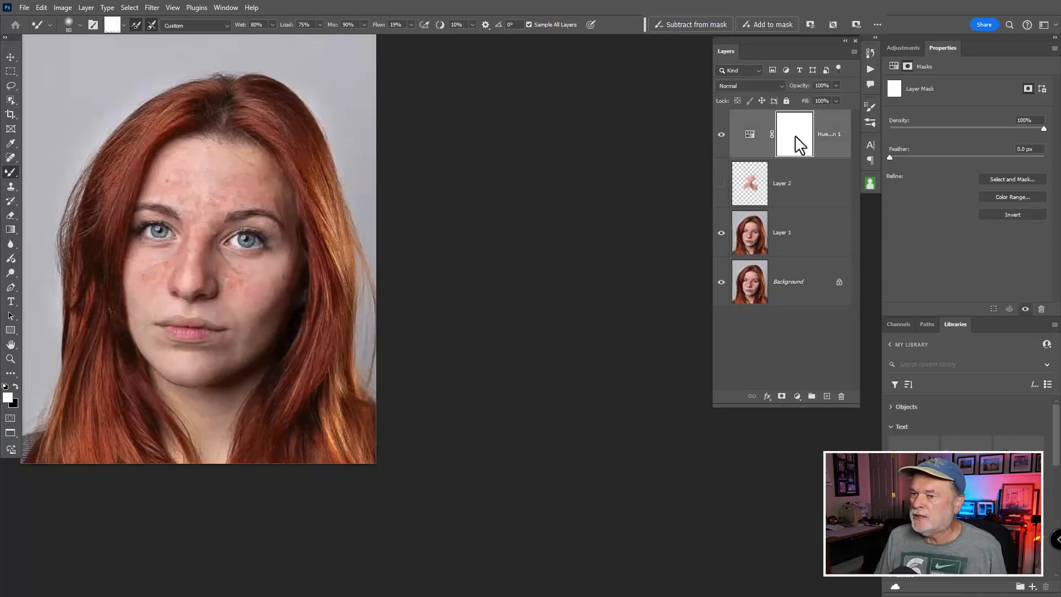
left_click(722, 134)
left_click(722, 135)
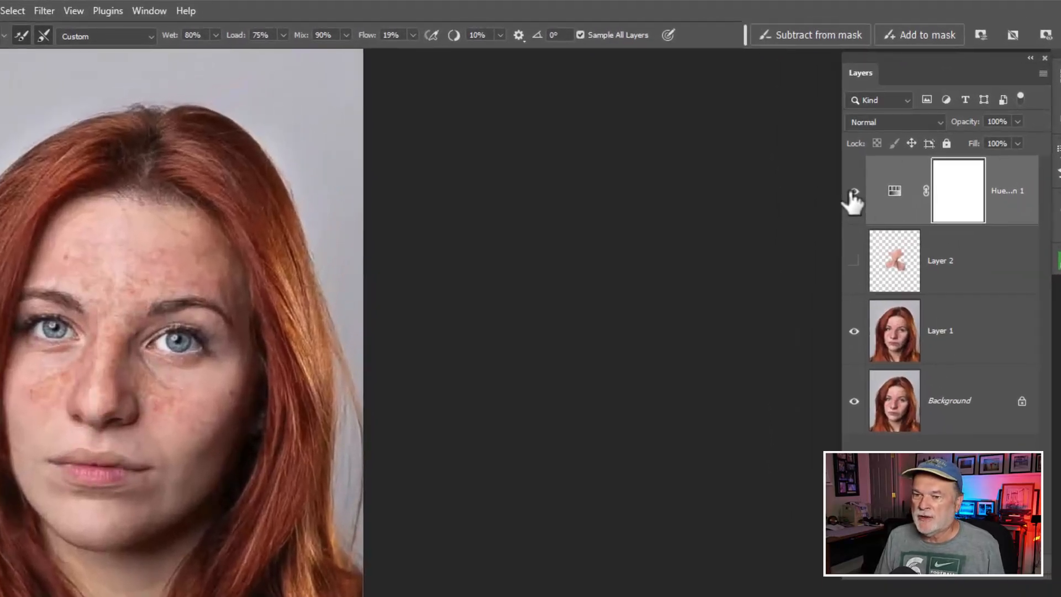
left_click(852, 192)
left_click(853, 191)
left_click(853, 192)
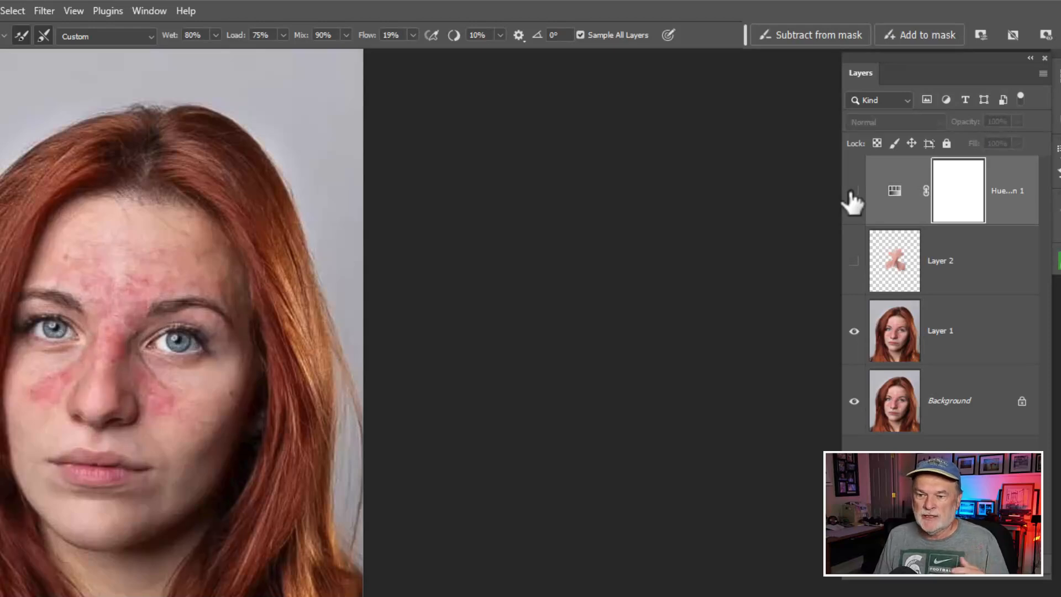
left_click(853, 192)
left_click(853, 191)
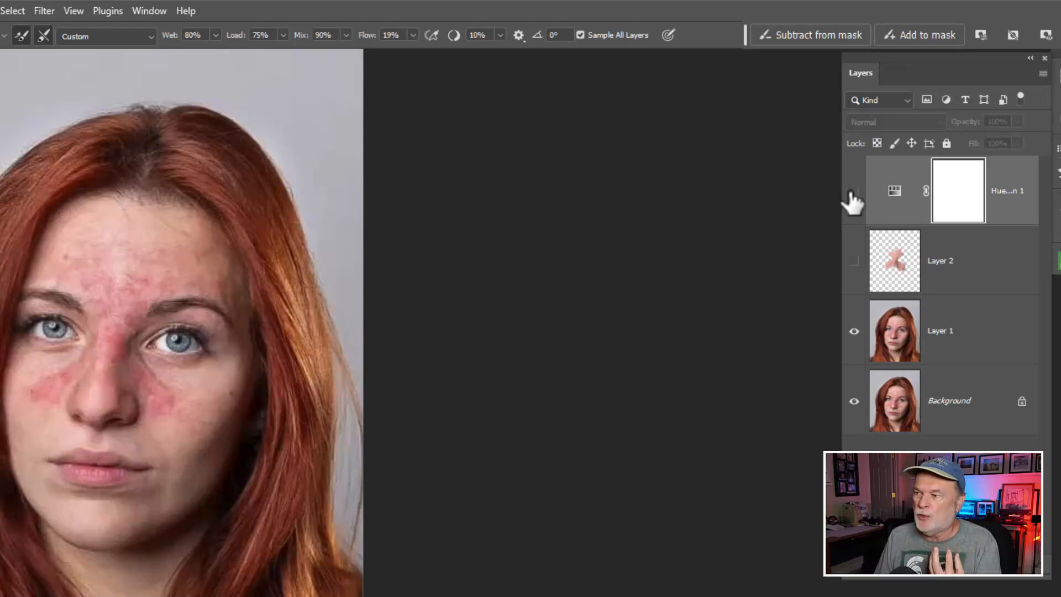
left_click(853, 192)
left_click(853, 192)
left_click(852, 192)
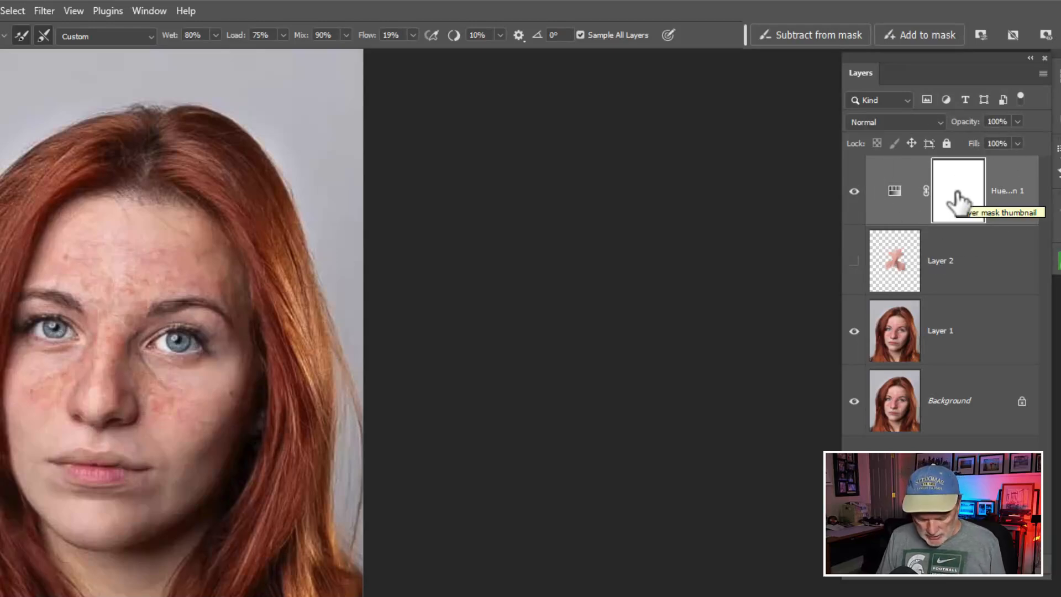
Invert the Hue/Saturation mask to black and paint white over the red forehead, nose and cheeks with the regular Brush, size 150 at 80% opacity.
key("ctrl+i")
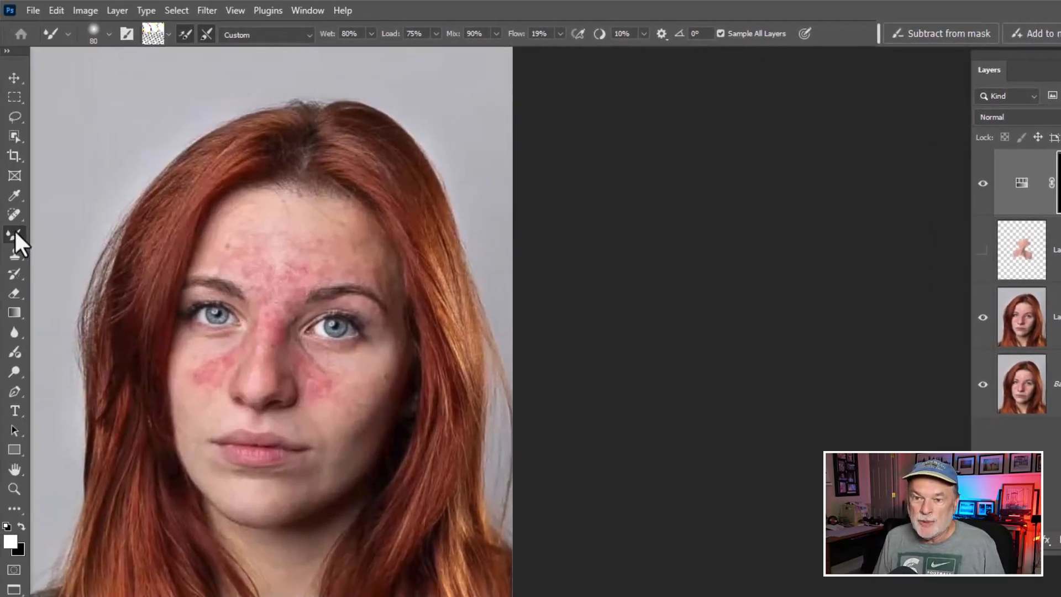
left_click(15, 230)
left_click(78, 234)
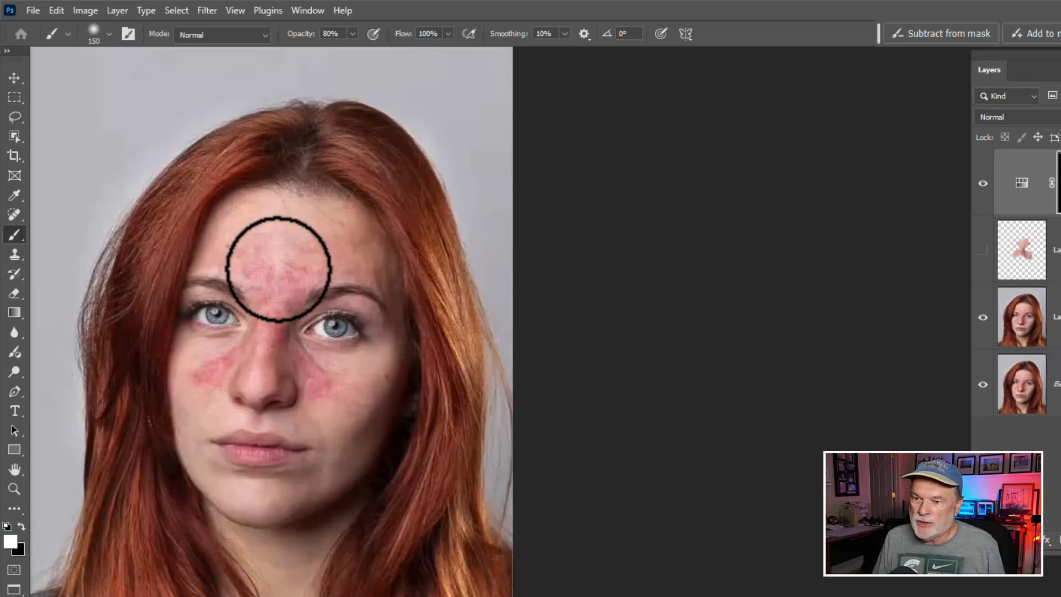
mouse_move(279, 269)
left_mouse_down()
mouse_move(260, 318)
mouse_move(279, 237)
mouse_move(269, 303)
mouse_move(257, 252)
mouse_move(251, 288)
mouse_move(269, 381)
mouse_move(274, 356)
mouse_move(318, 383)
left_mouse_up()
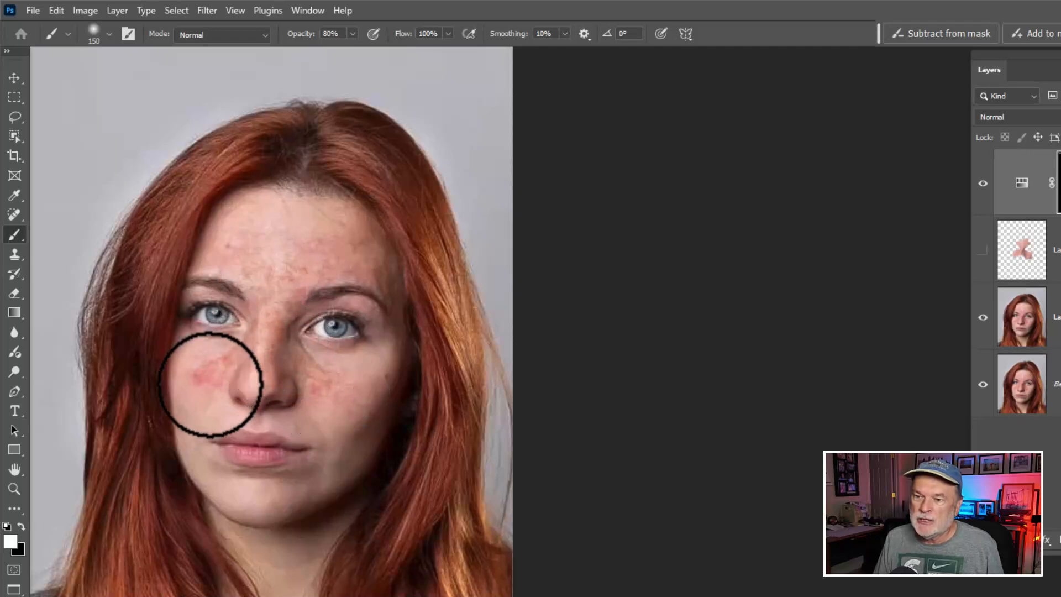
mouse_move(210, 384)
left_mouse_down()
mouse_move(280, 343)
mouse_move(287, 241)
mouse_move(258, 331)
mouse_move(364, 244)
mouse_move(320, 232)
mouse_move(263, 331)
mouse_move(319, 387)
mouse_move(339, 367)
mouse_move(249, 351)
mouse_move(212, 381)
left_mouse_up()
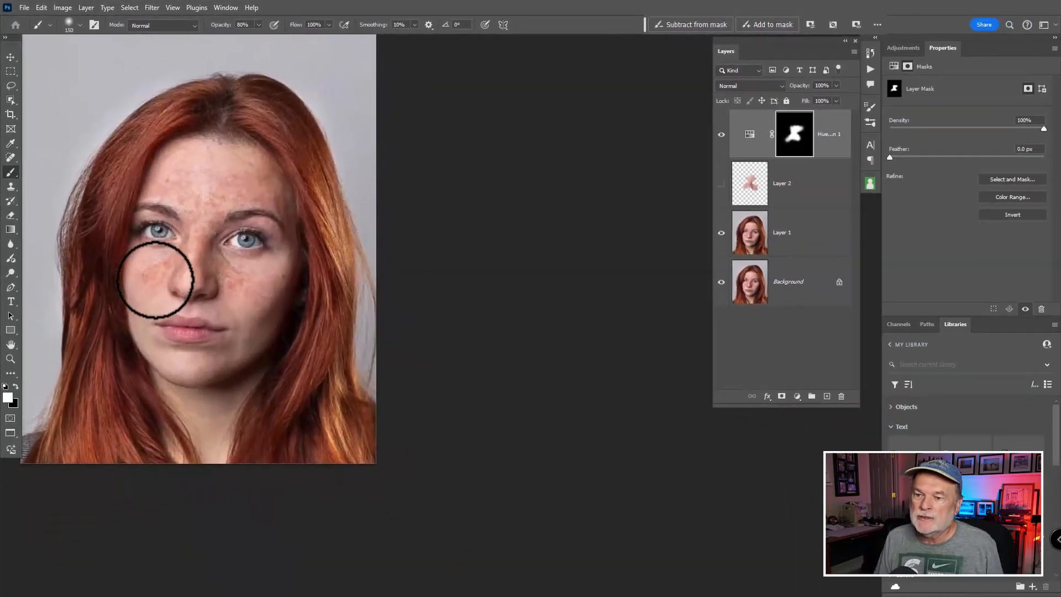
mouse_move(154, 280)
left_mouse_down()
mouse_move(183, 182)
mouse_move(234, 178)
left_mouse_up()
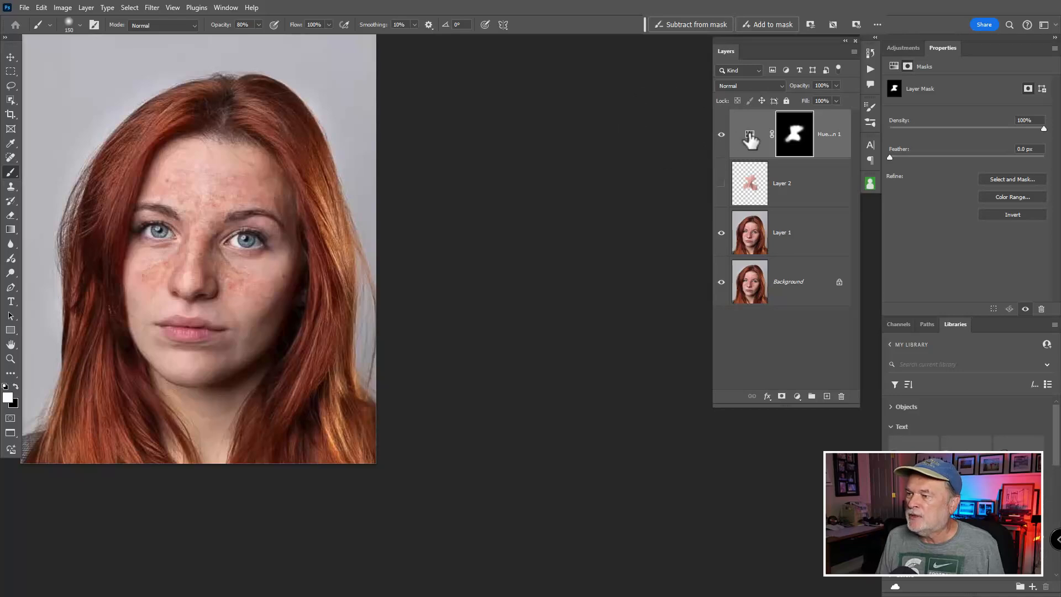
Check the face with and without the masked Hue/Saturation adjustment, and view its mask on its own.
left_click(796, 140, "shift")
left_click(796, 140, "shift")
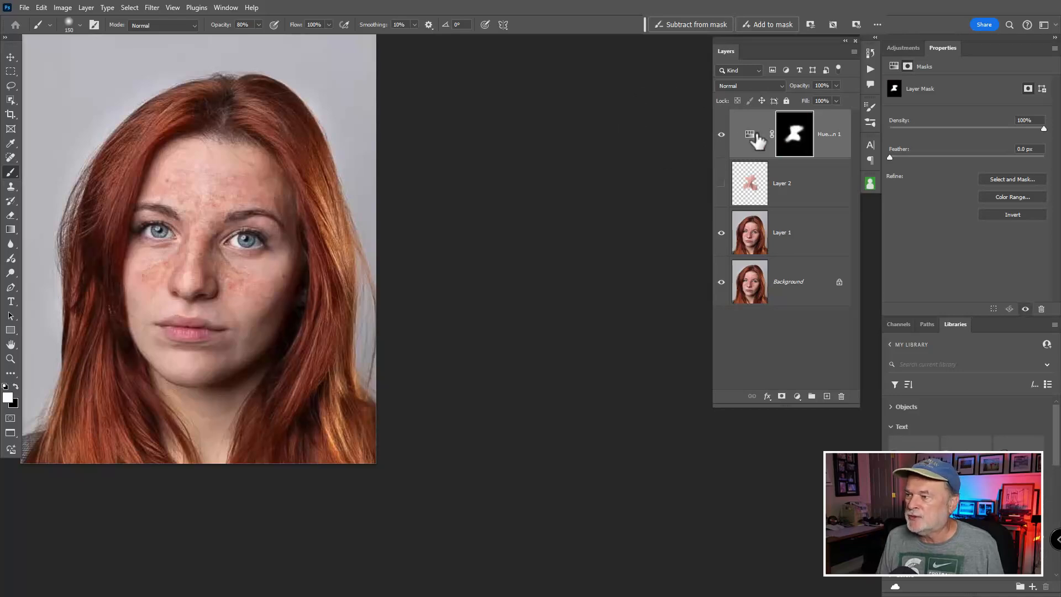
left_click(721, 135)
left_click(722, 134)
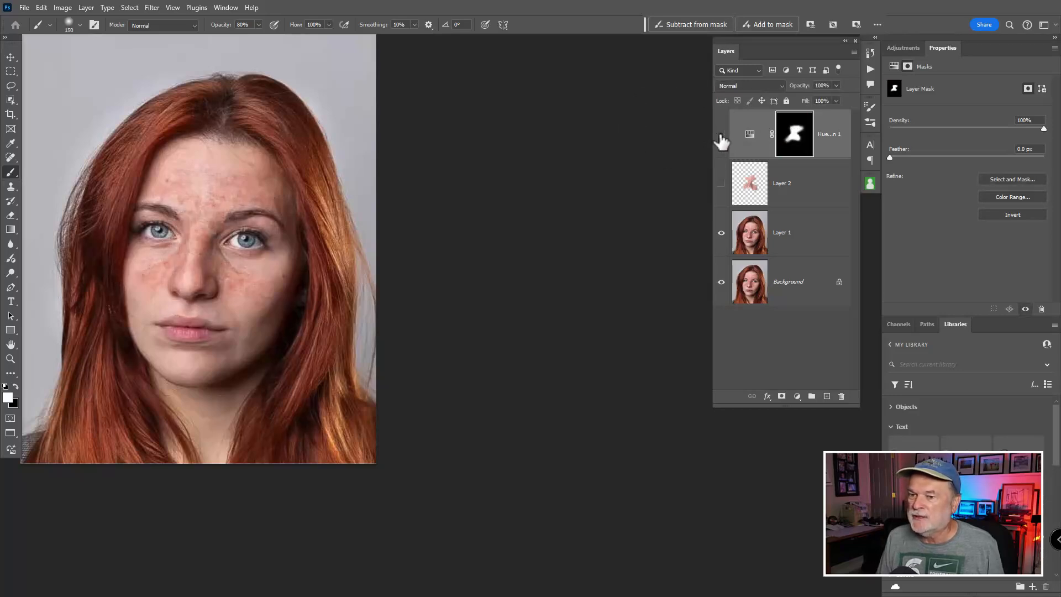
left_click(721, 135)
left_click(721, 135)
left_click(721, 135)
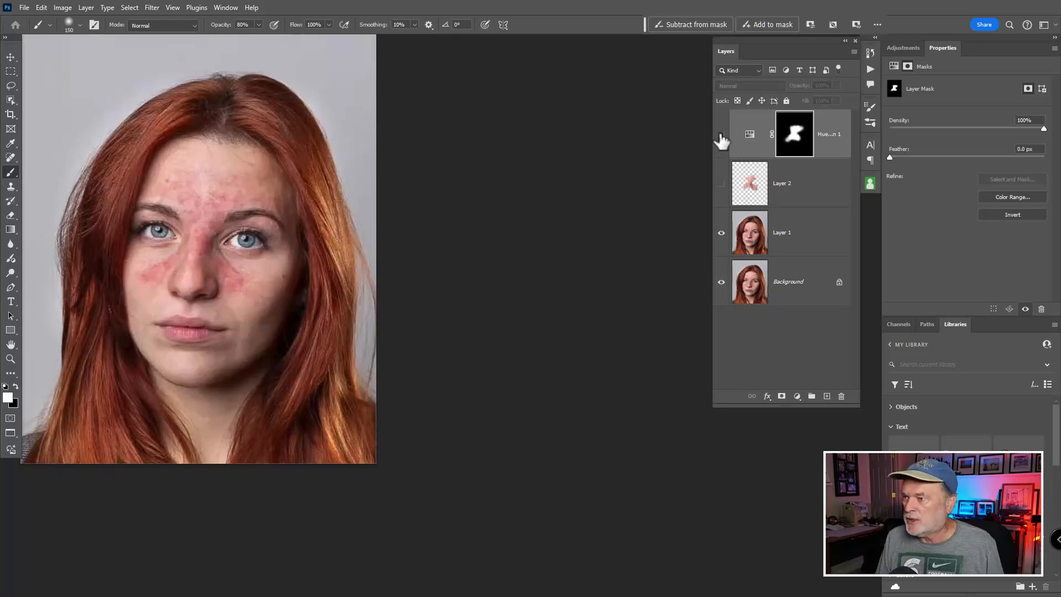
left_click(721, 136)
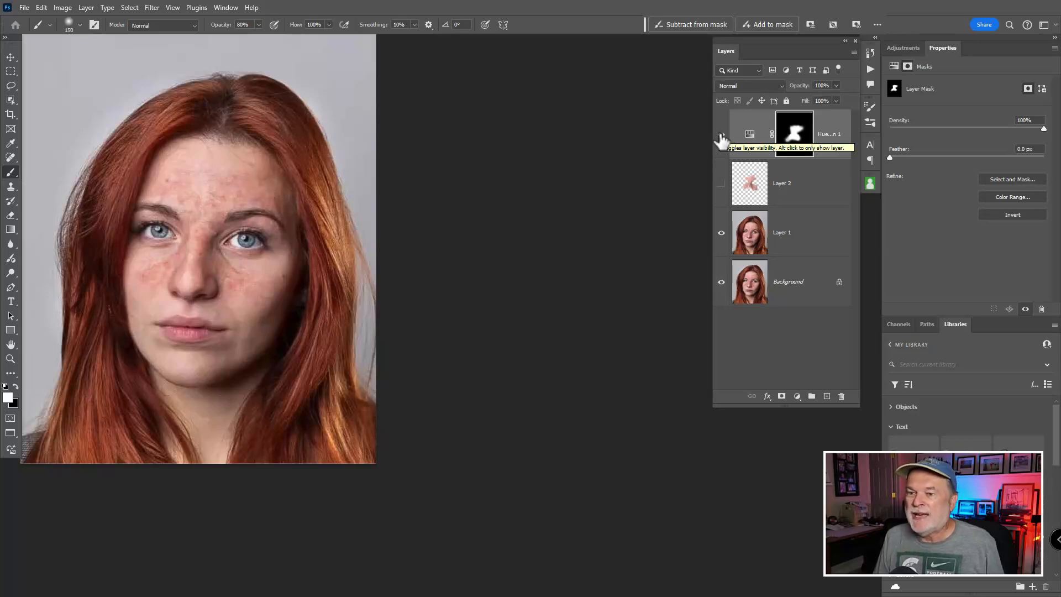
left_click(721, 136)
left_click(721, 135)
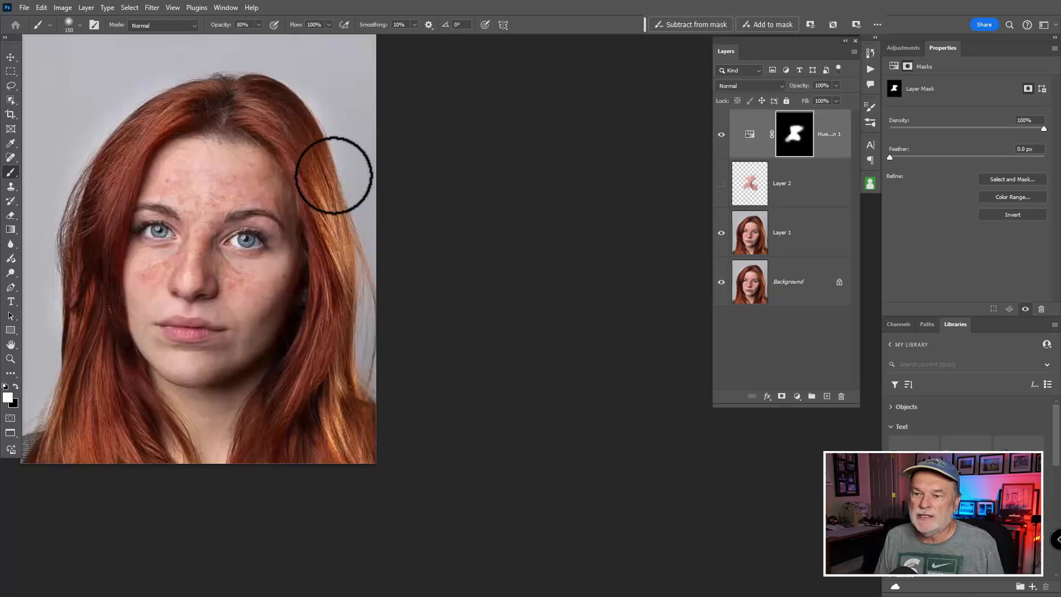
left_click(797, 141, "alt")
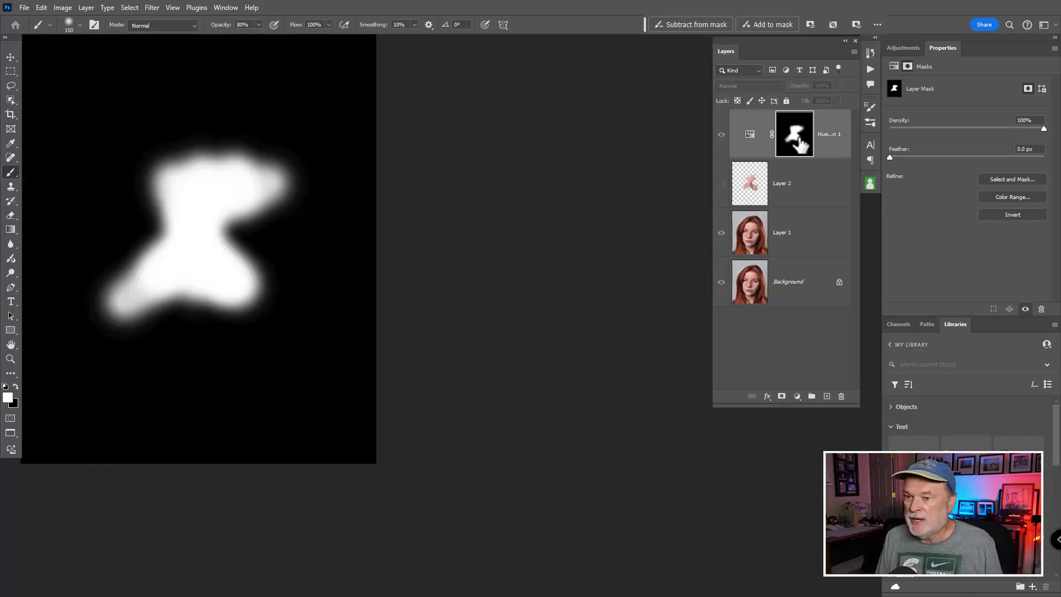
left_click(798, 141, "alt")
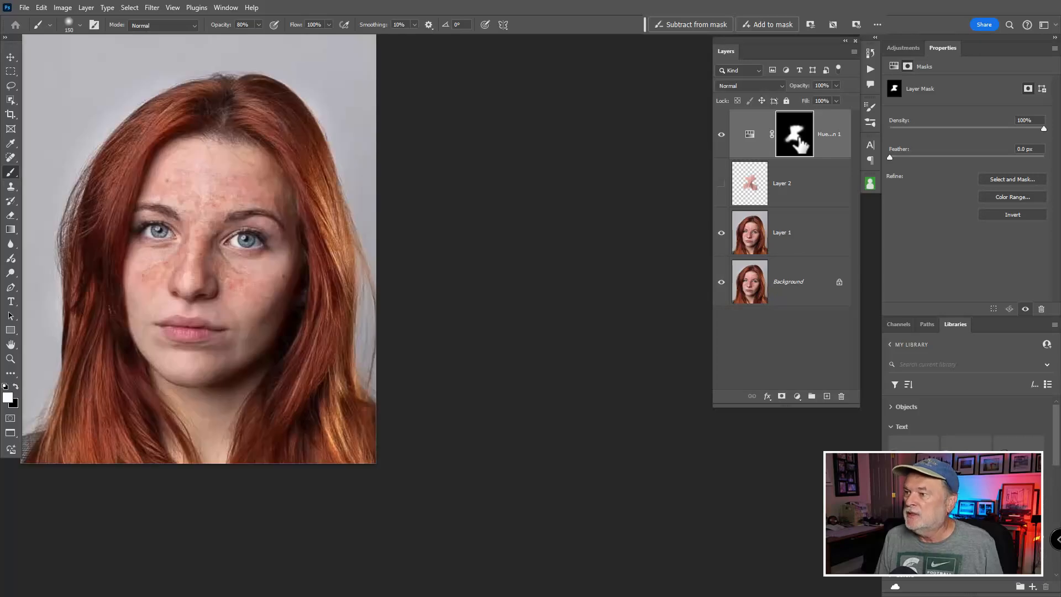
Show Layer 2 again and group the Hue/Saturation layer, Layer 2 and Layer 1.
left_click(723, 184)
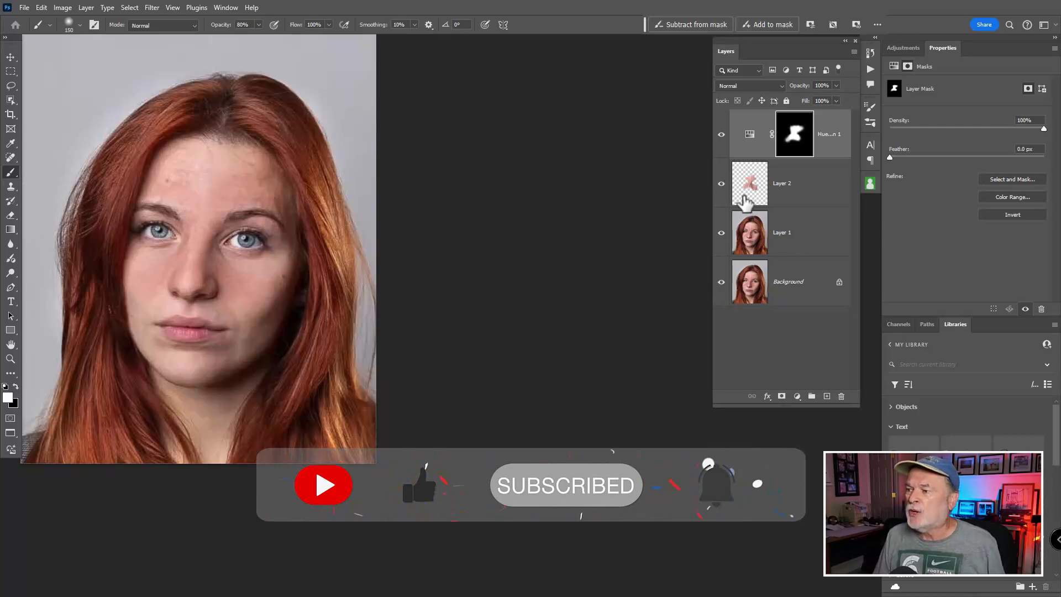
left_click(795, 236)
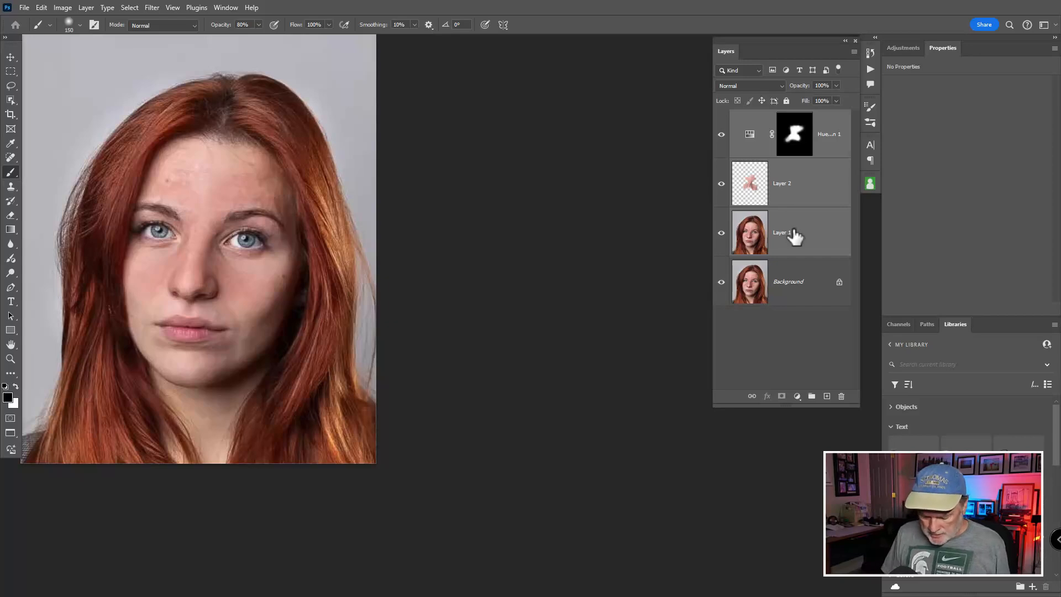
key("ctrl+g")
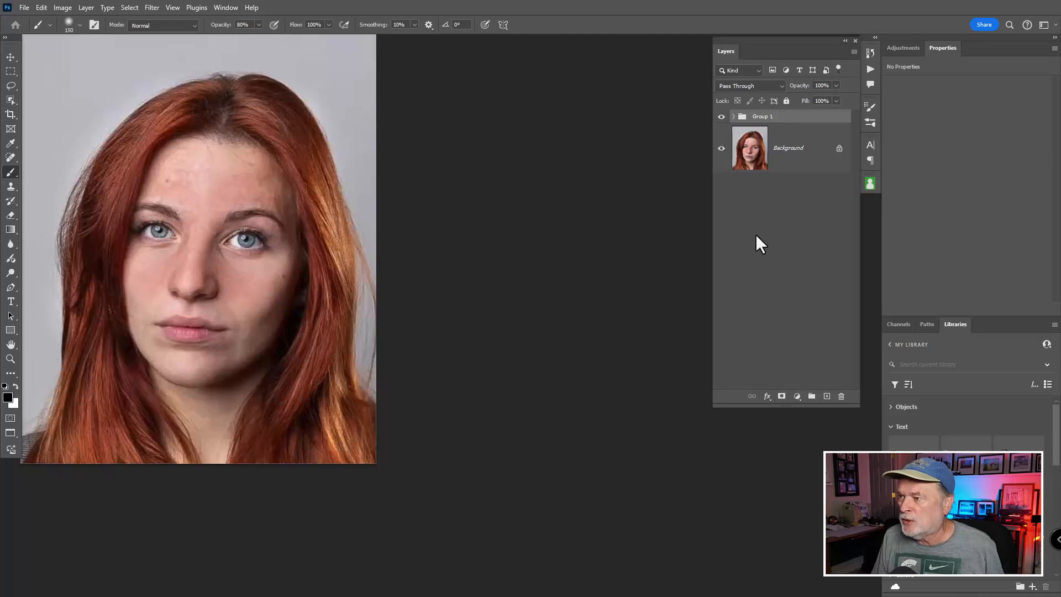
Hide Group 1 and duplicate the Background layer.
left_click(721, 116)
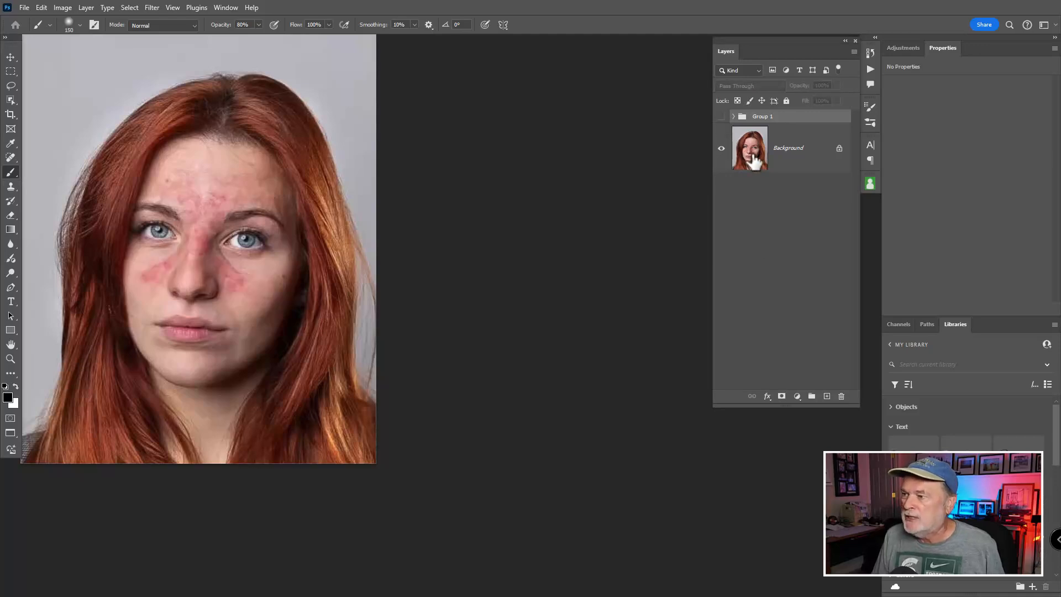
left_click(754, 161)
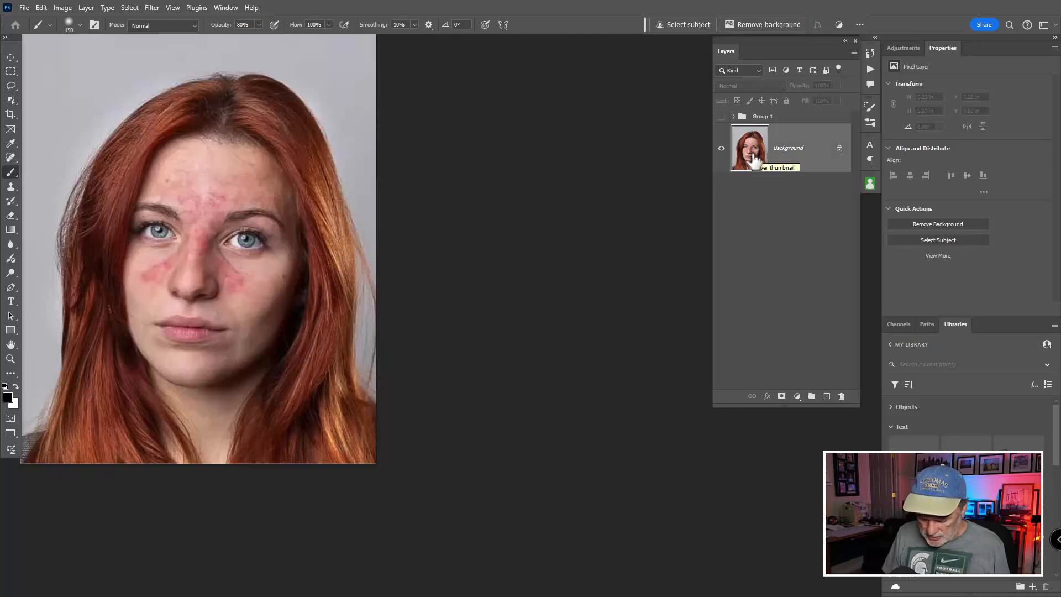
key("ctrl+j")
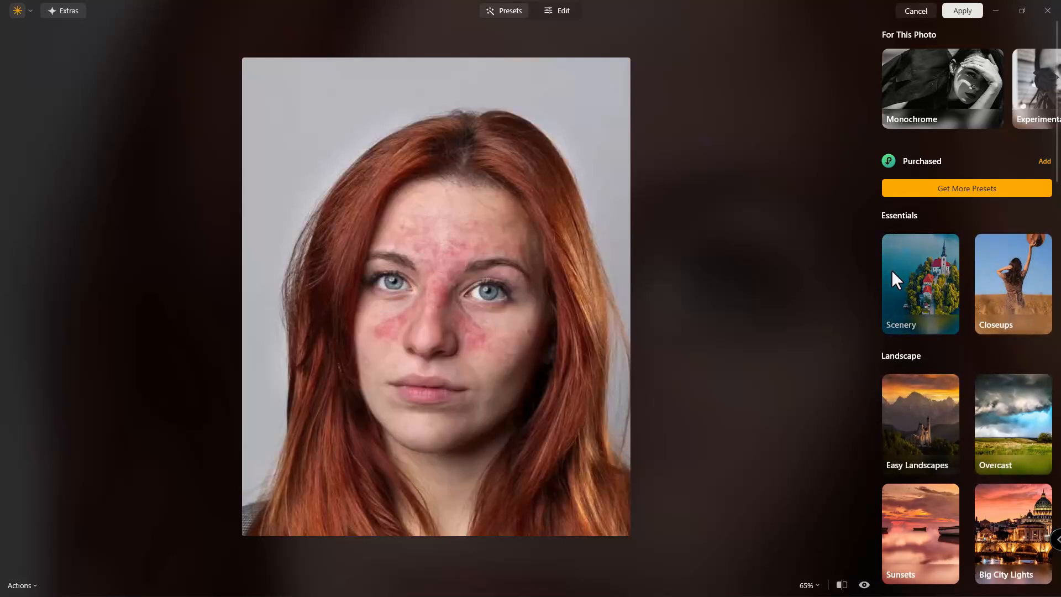
In the Luminar Neo plug-in, set the portrait Skin AI Amount and Shine Removal to 100, with Skin Defects Removal enabled.
left_click(561, 11)
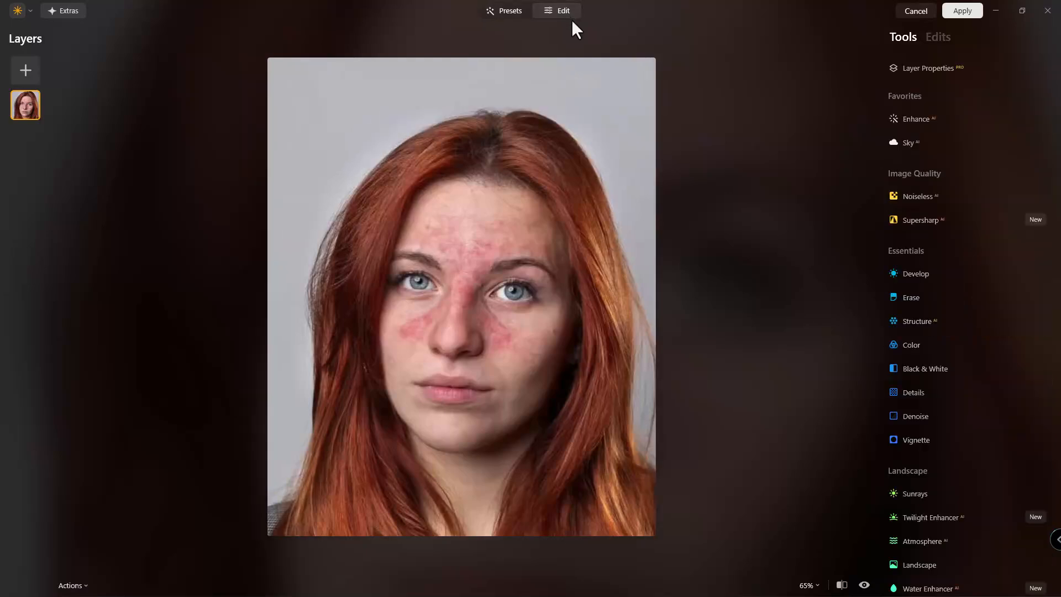
left_click_drag(1054, 221, 1059, 481)
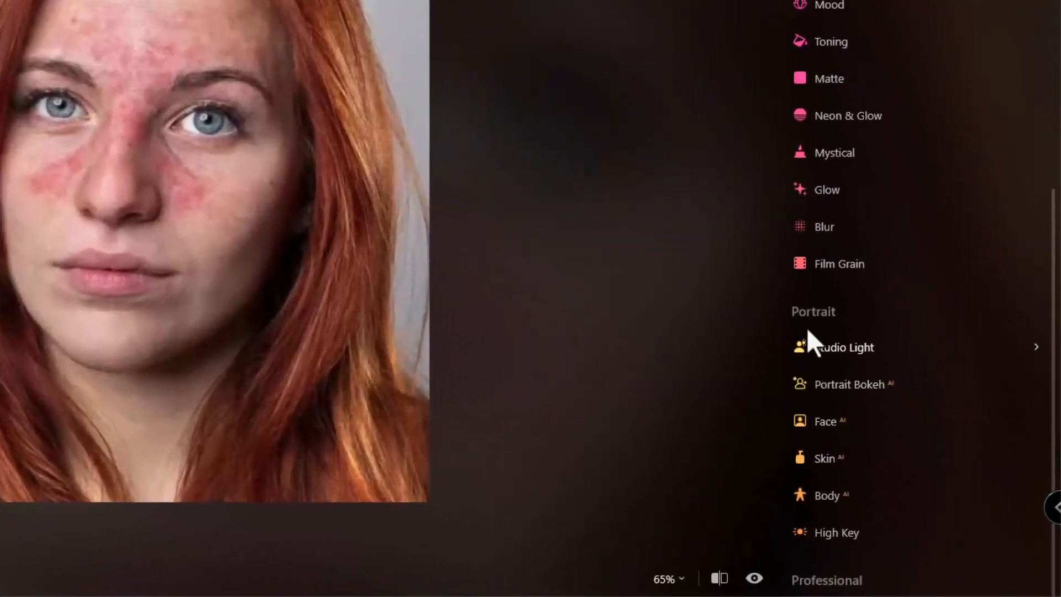
left_click(811, 315)
left_click(824, 459)
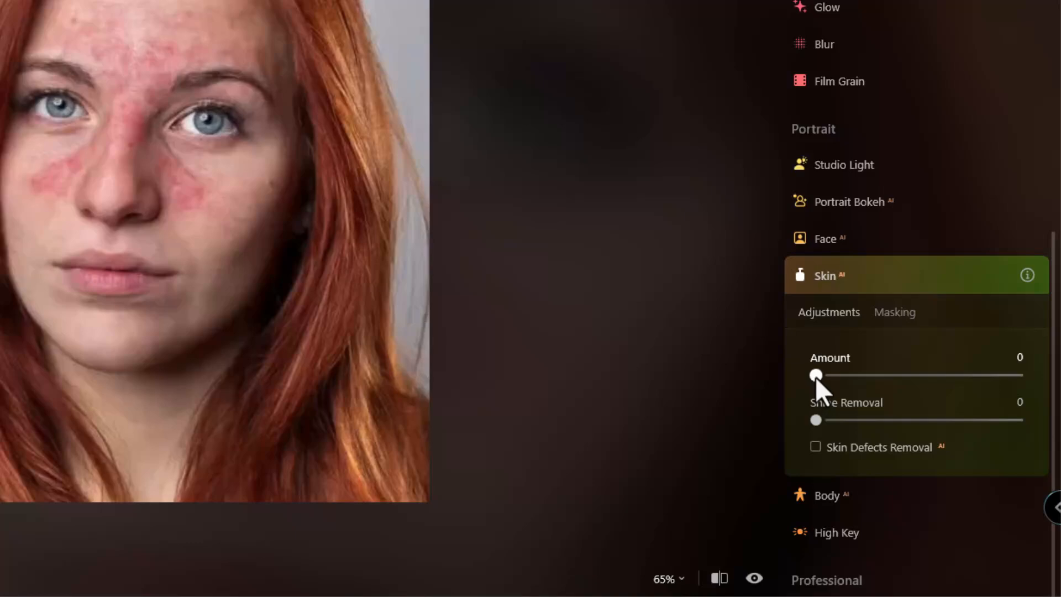
left_click_drag(815, 376, 1044, 380)
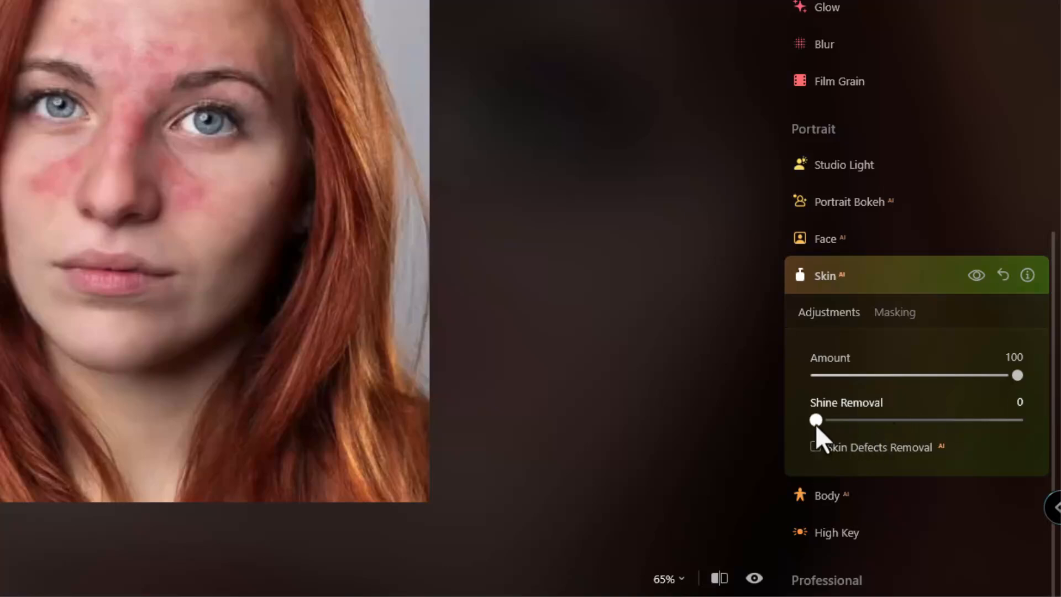
left_click_drag(817, 420, 1040, 414)
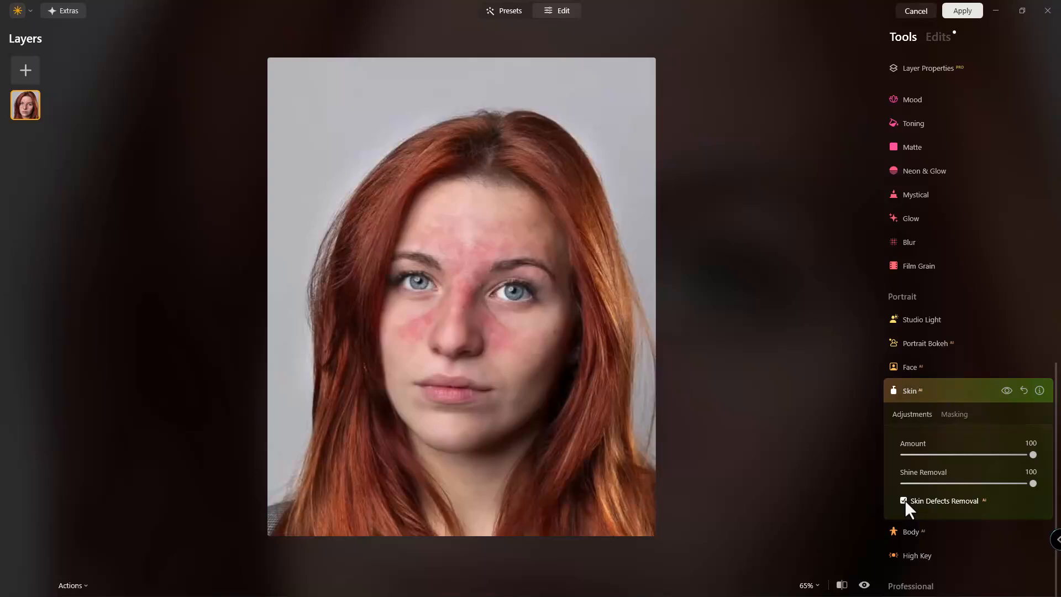
Compare the portrait before and after the Skin AI adjustment, and review it among the applied edits.
left_click(864, 586)
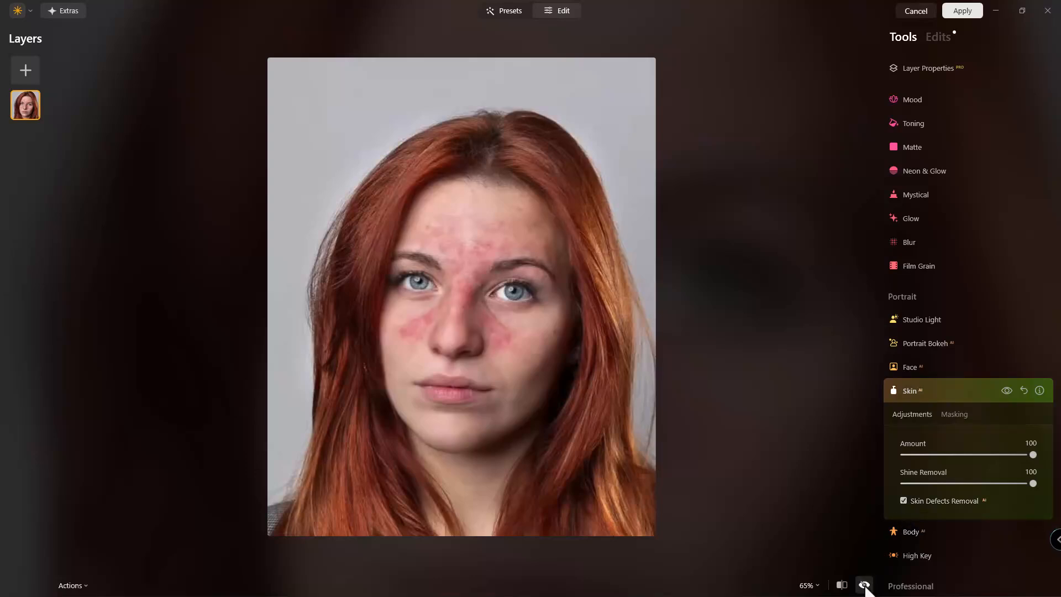
left_click(864, 586)
left_click(865, 585)
left_click(864, 585)
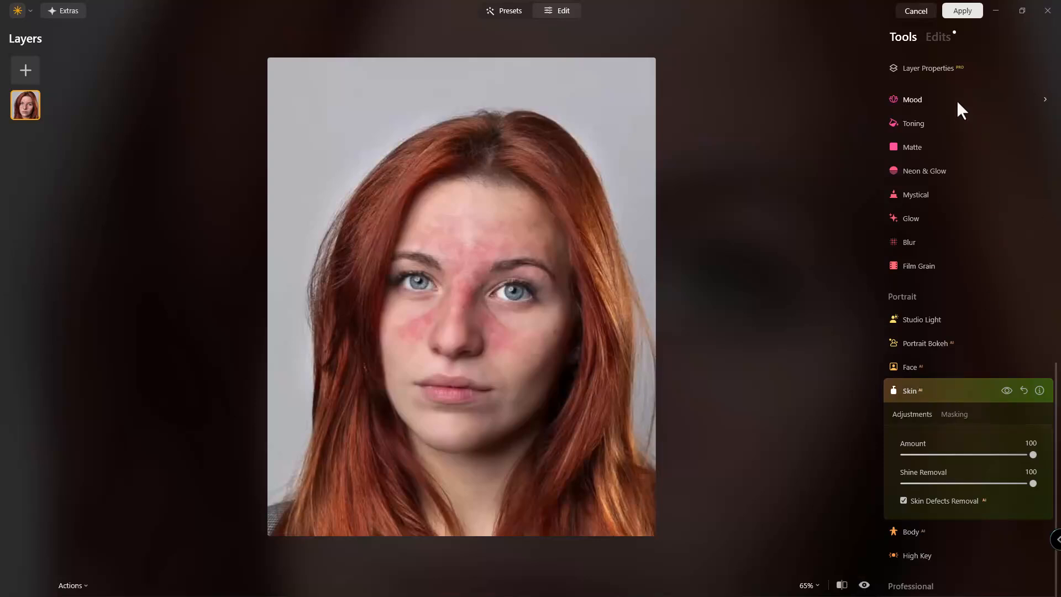
left_click(937, 39)
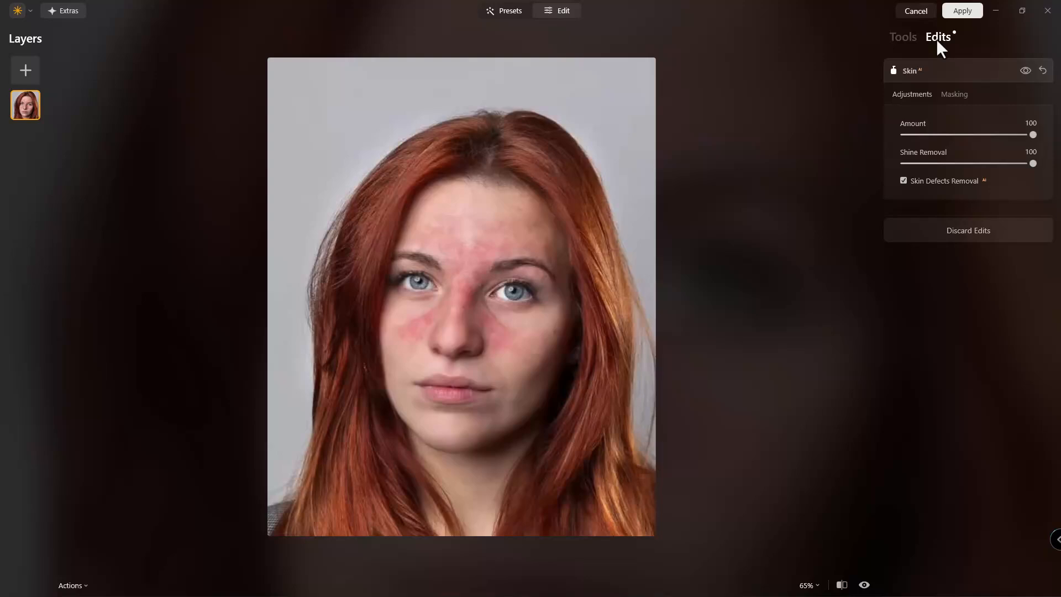
left_click(907, 36)
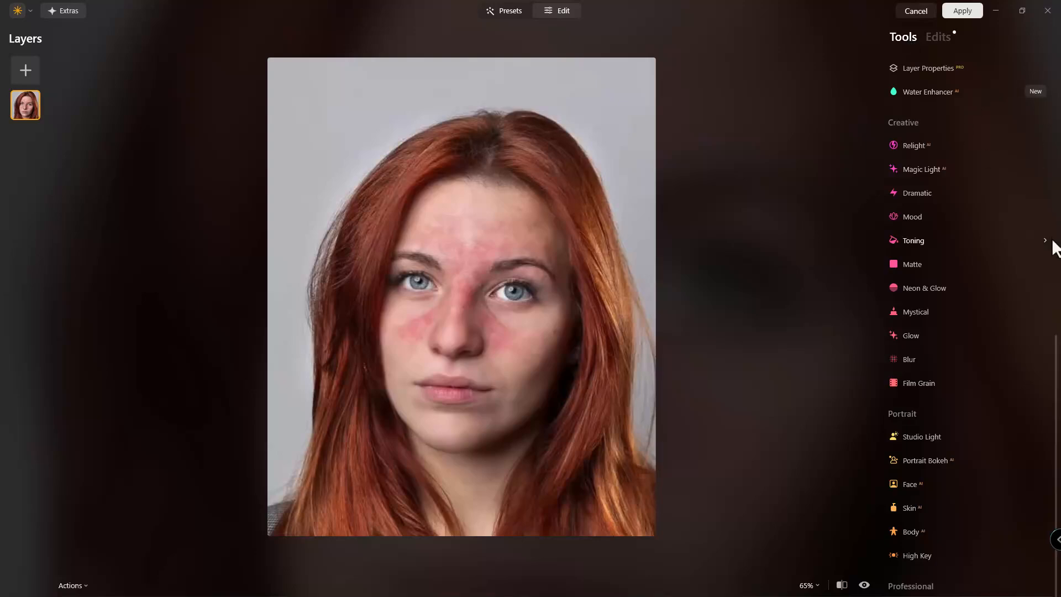
Add a second Skin AI pass with Amount 100, Shine Removal 100 and Skin Defects Removal on, and compare before and after.
left_click(910, 508)
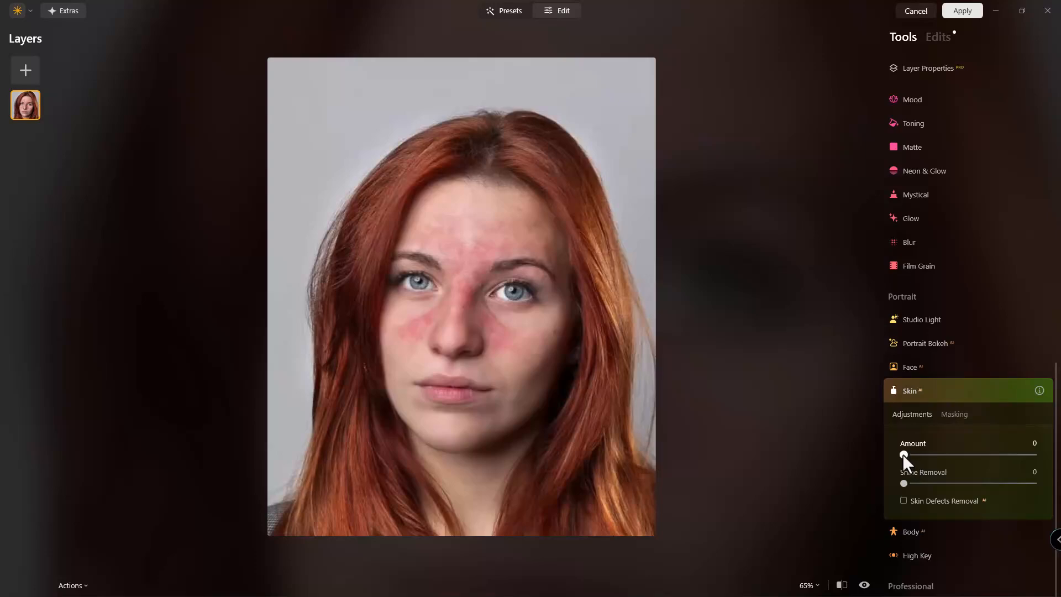
left_click_drag(903, 454, 1059, 456)
left_click_drag(904, 483, 1045, 484)
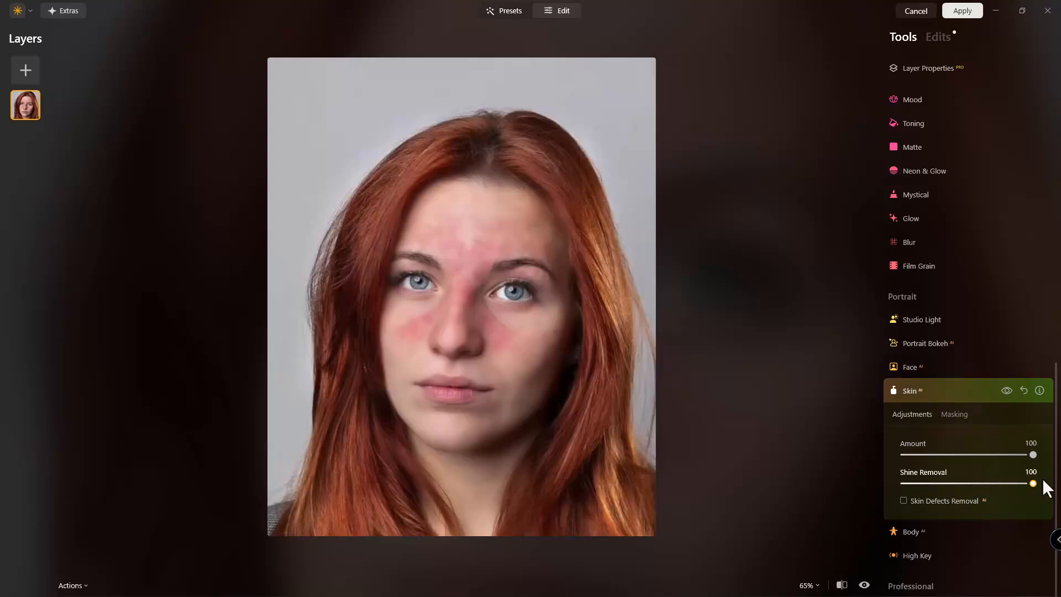
left_click(903, 500)
left_click(865, 584)
left_click(864, 584)
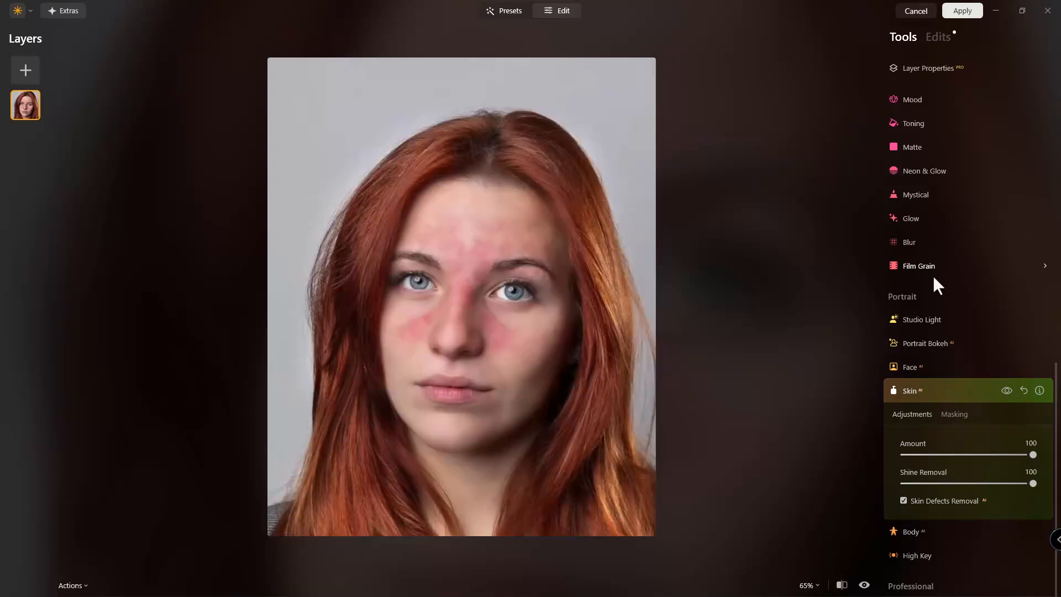
Review the two stacked Skin AI edits and apply them to the duplicated layer in Photoshop.
left_click(943, 35)
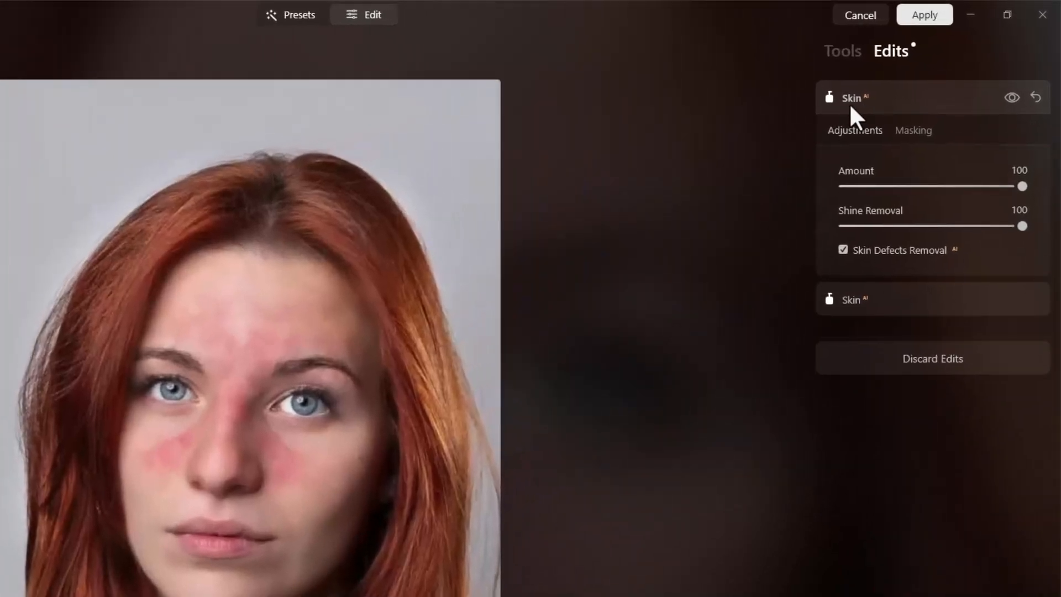
left_click(890, 84)
left_click(850, 302)
left_click(849, 57)
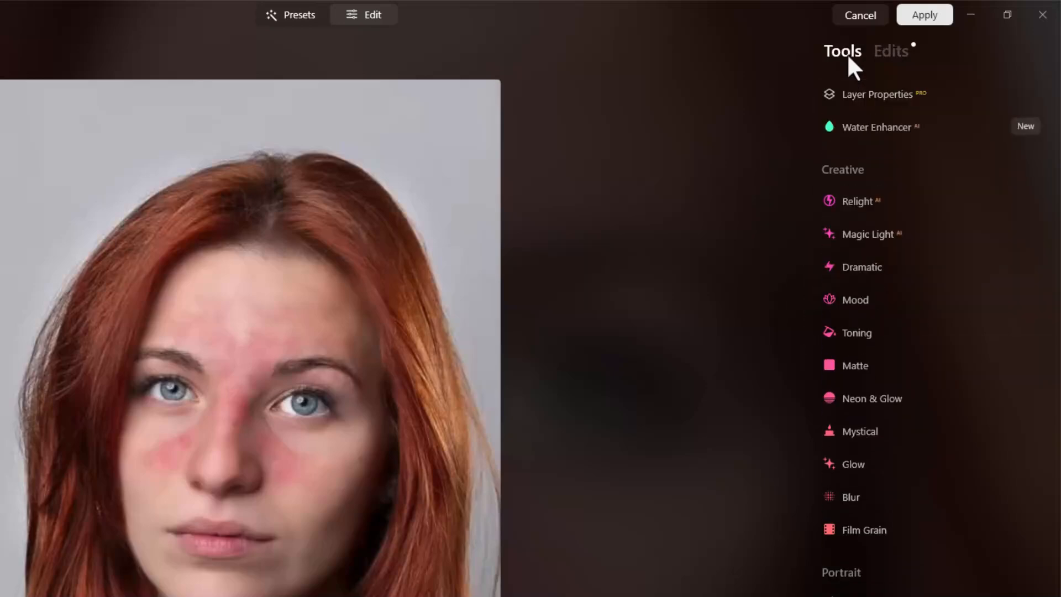
left_click(928, 16)
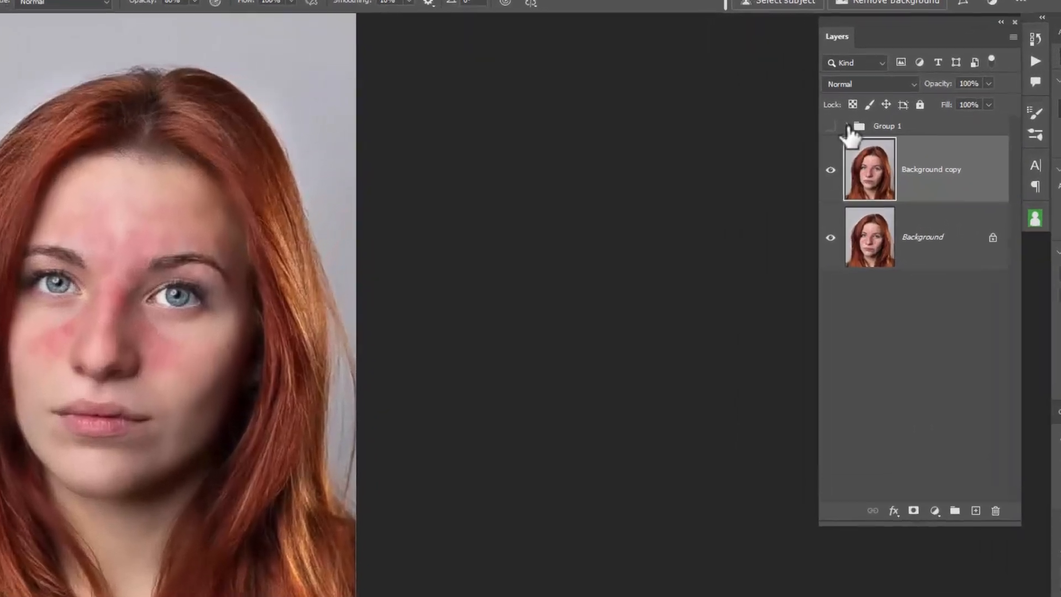
Copy the masked Hue/Saturation layer from Group 1 to directly above Background copy, and collapse the group.
left_click(872, 128)
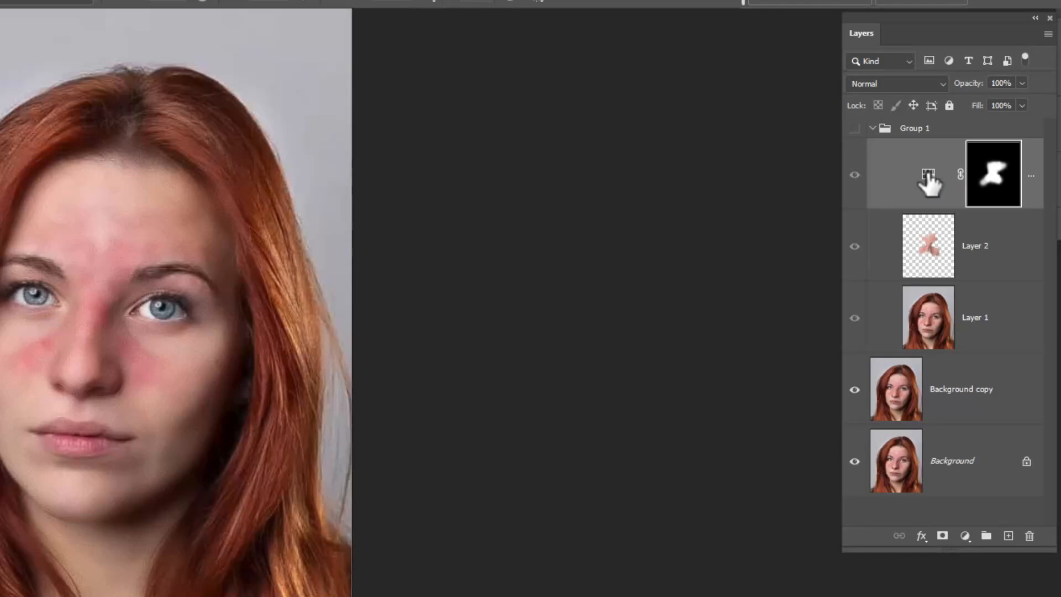
left_click_drag(929, 176, 912, 384)
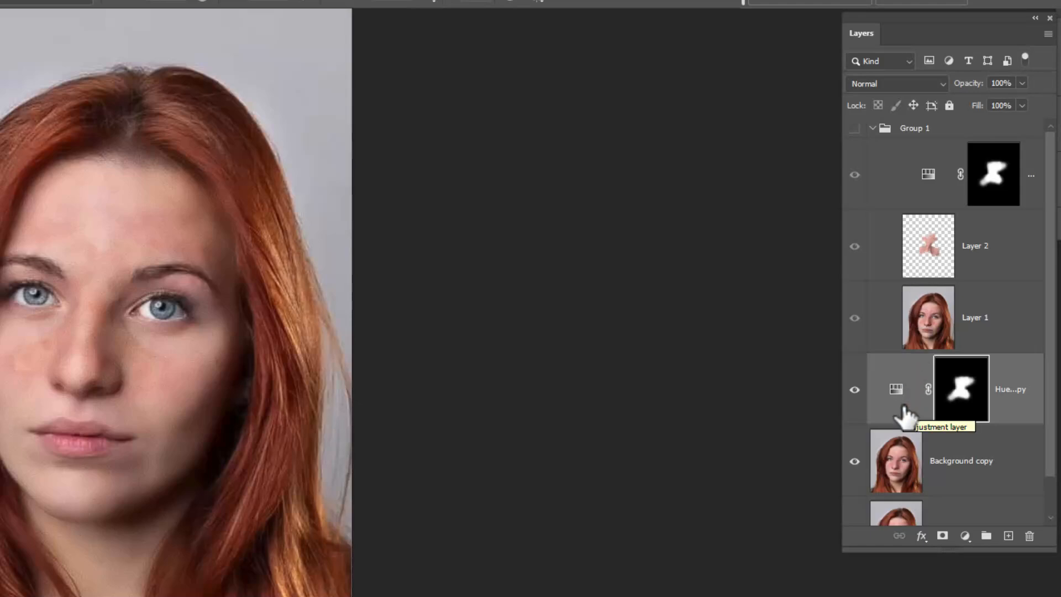
left_click(874, 129)
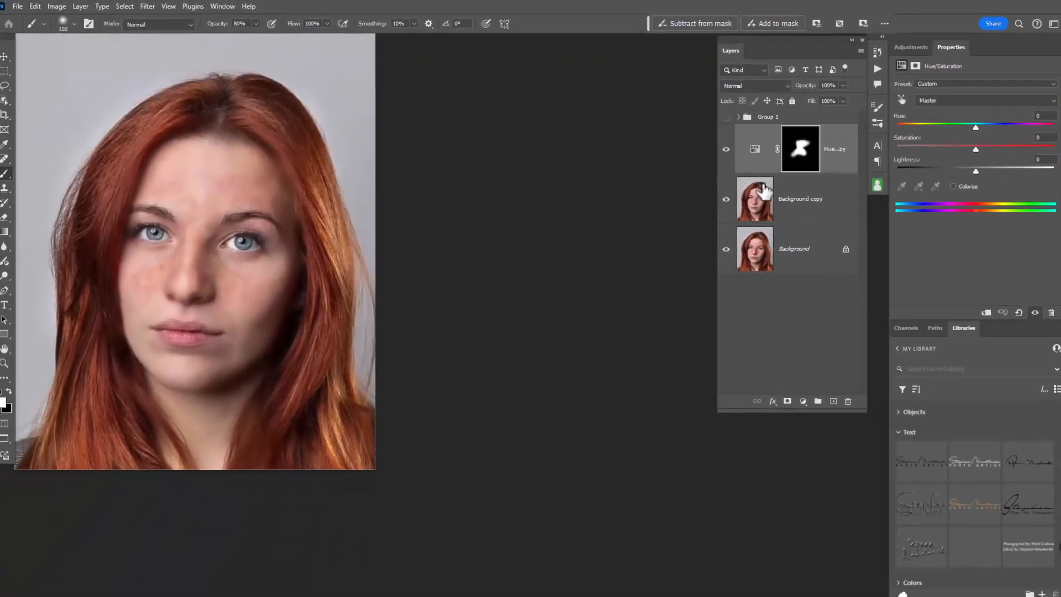
Compare the face with the copied Hue/Saturation adjustment hidden and shown.
left_click(722, 148)
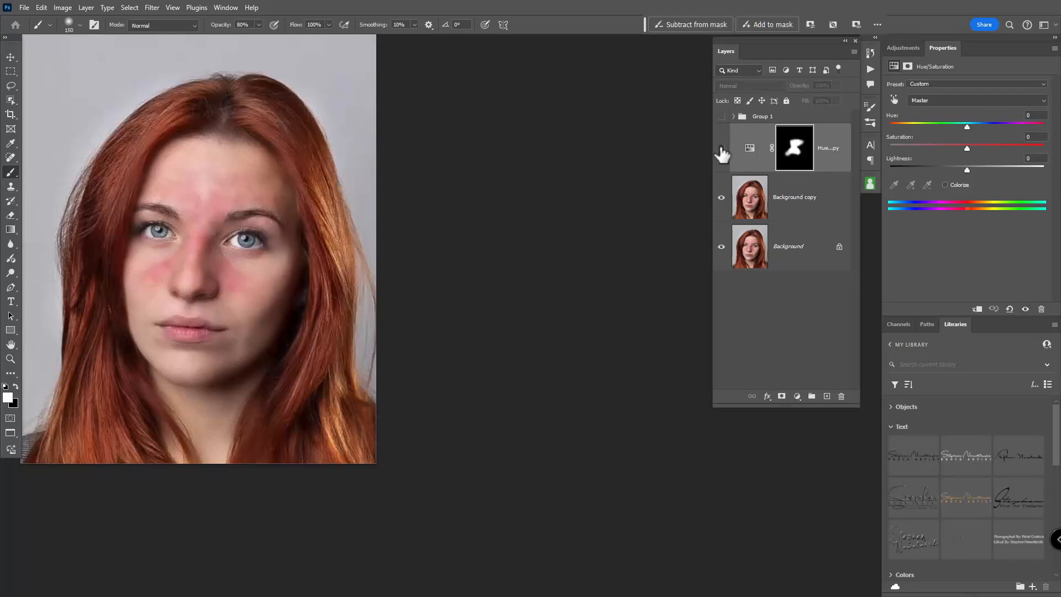
left_click(722, 148)
left_click(722, 148)
left_click(722, 148)
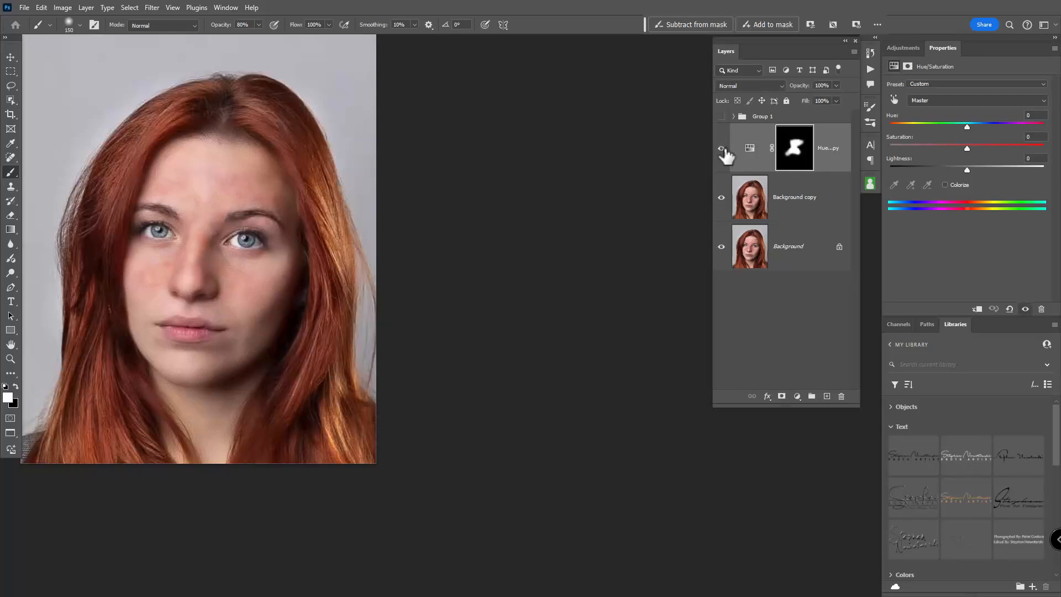
Feather the copied Hue/Saturation mask by about 9 px and set the adjustment's Master Lightness to +10.
left_click(752, 149)
left_click(794, 149)
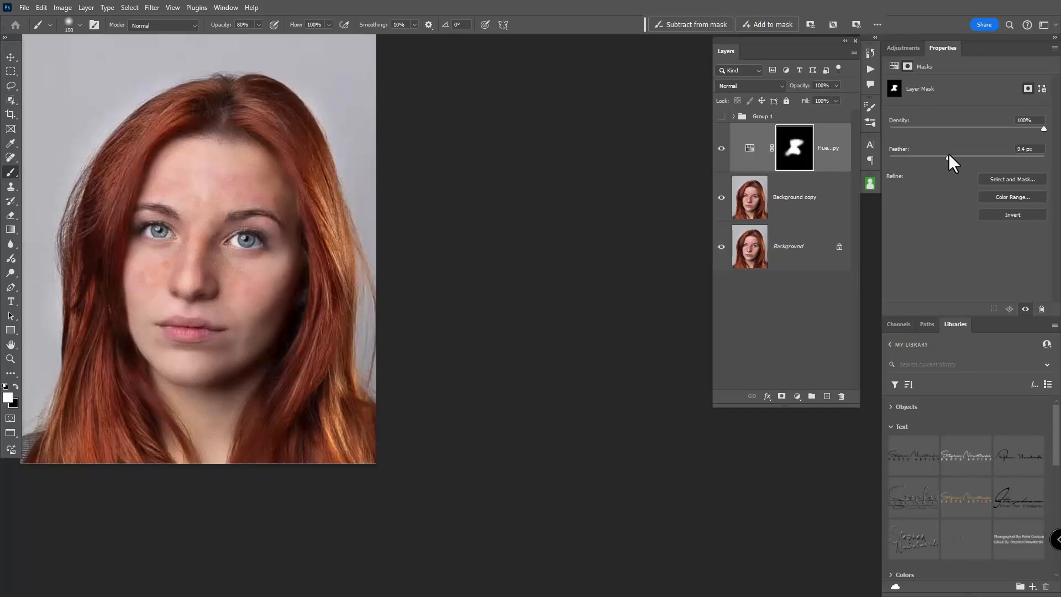
mouse_move(949, 157)
left_mouse_down()
mouse_move(1000, 157)
mouse_move(945, 157)
left_mouse_up()
left_click(746, 149)
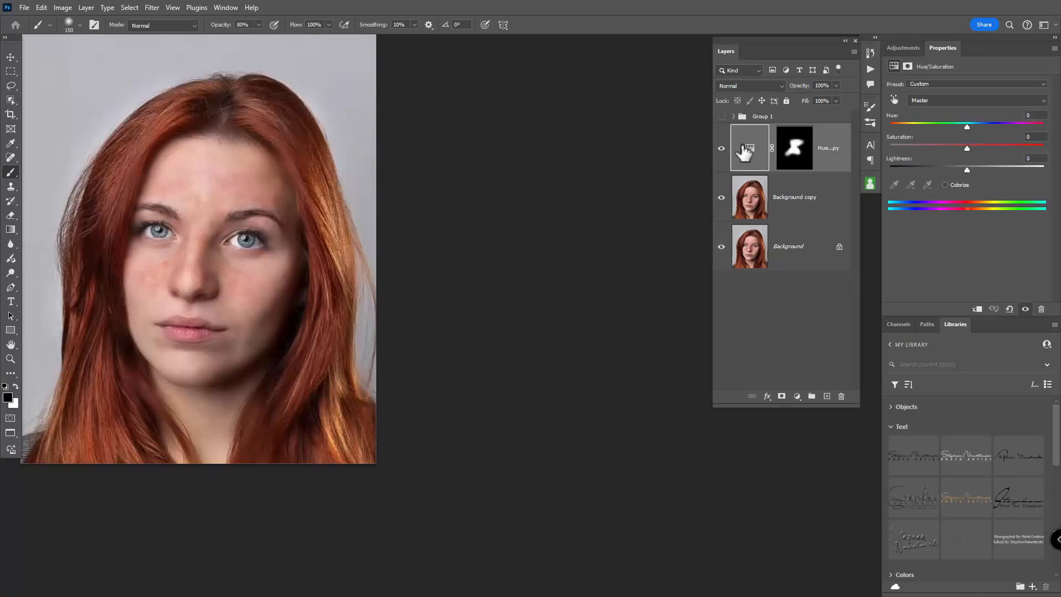
left_click_drag(967, 170, 971, 170)
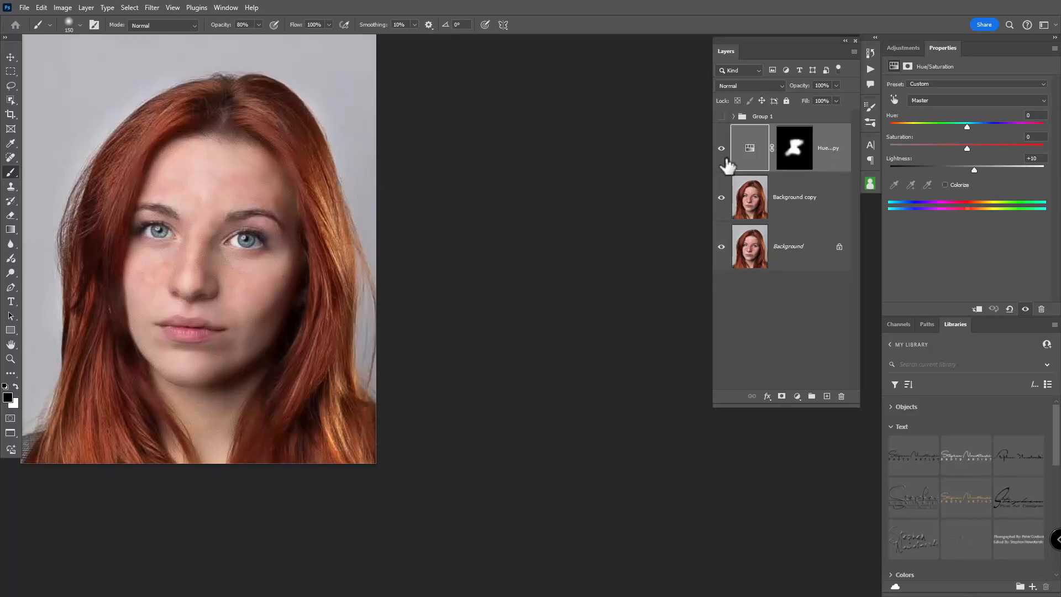
Group the copied Hue/Saturation layer with Background copy and hide the new group.
left_click(755, 211)
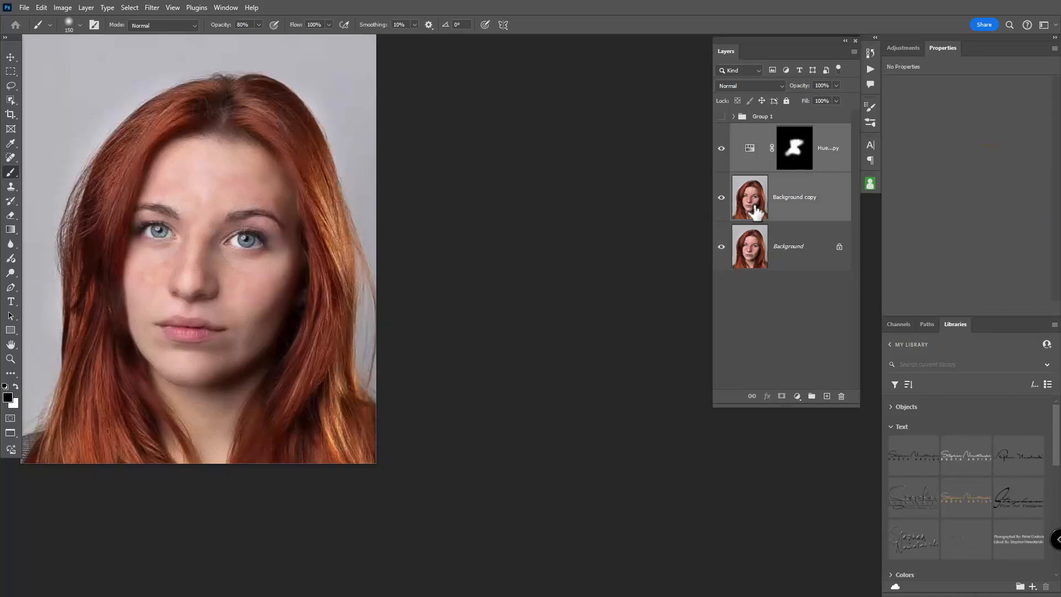
key("ctrl+g")
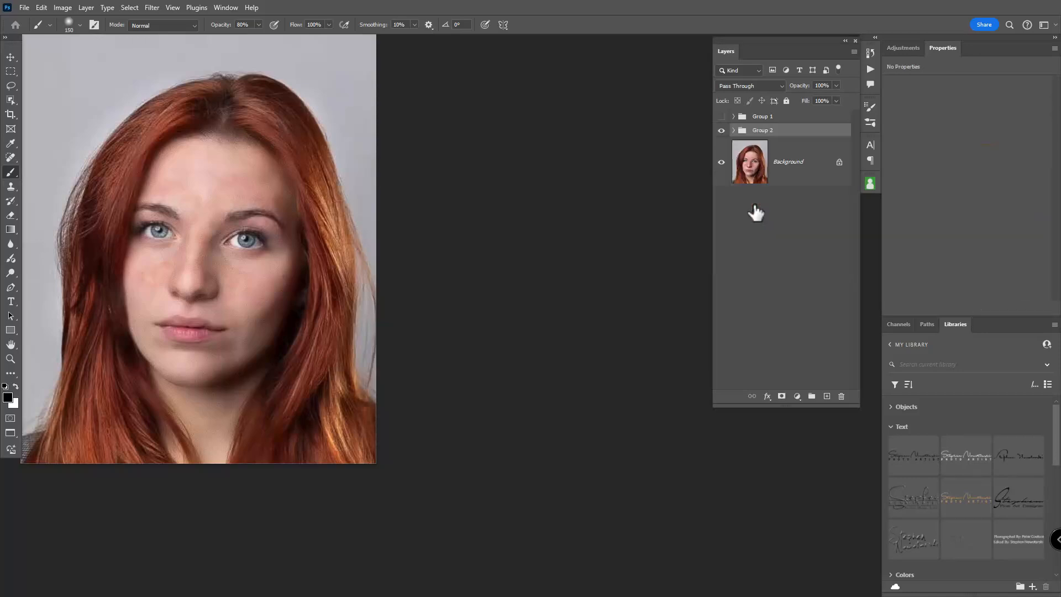
left_click(722, 130)
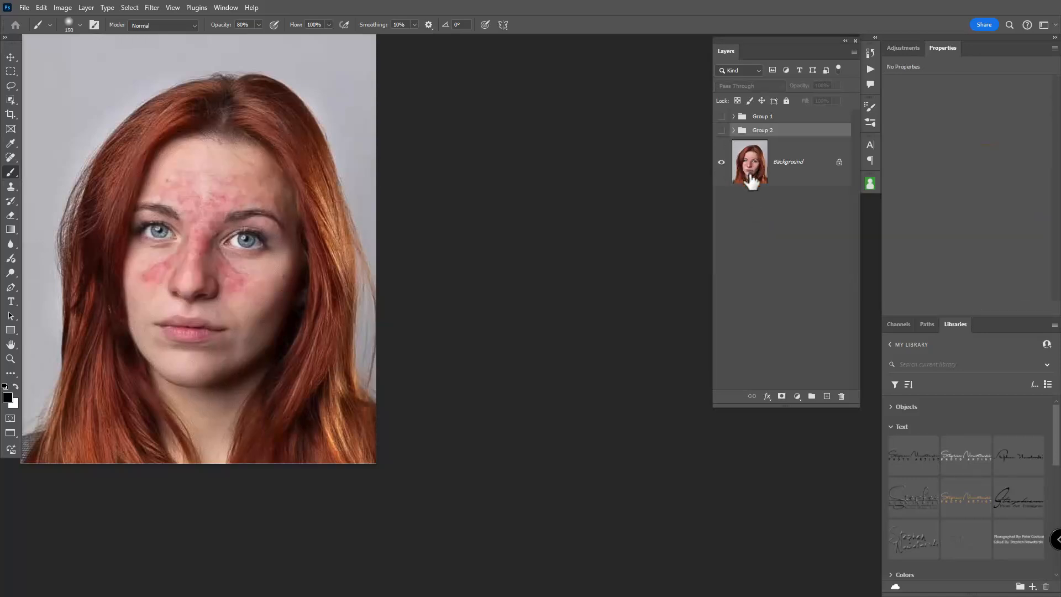
Duplicate the Background layer again and open the copy in the PortraitPro plug-in.
left_click(752, 178)
key("ctrl+j")
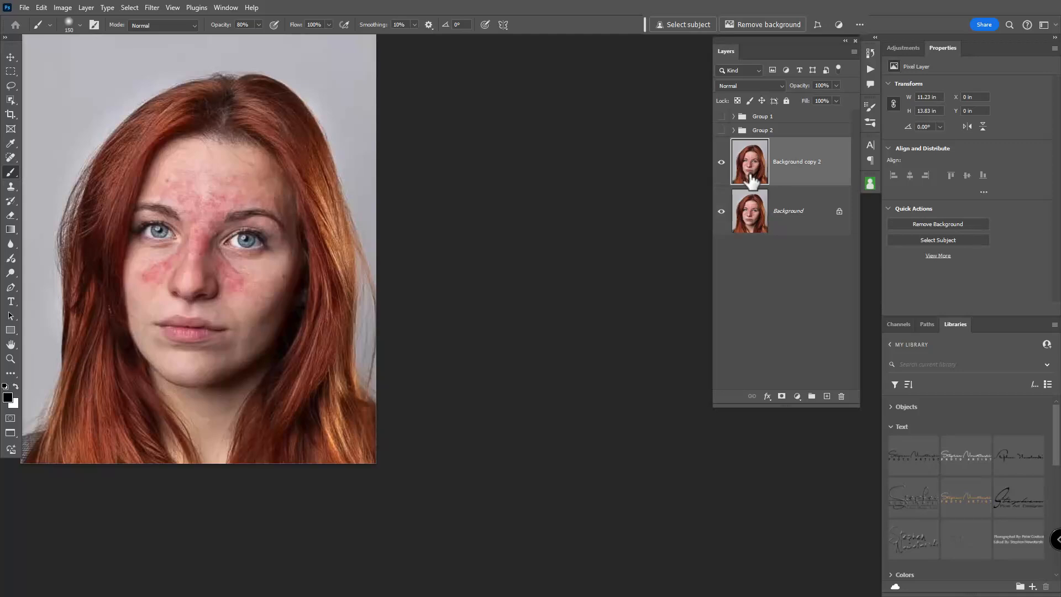
key("ctrl+alt+f")
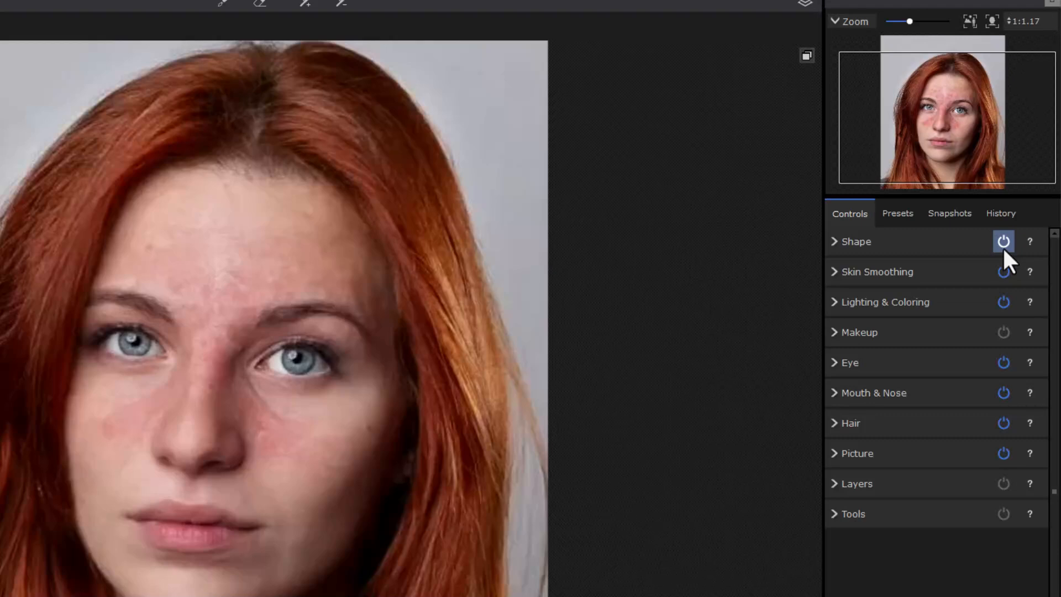
Switch off the Shape corrections and open the Skin Smoothing controls, dismissing the skin mask tip.
left_click(1003, 243)
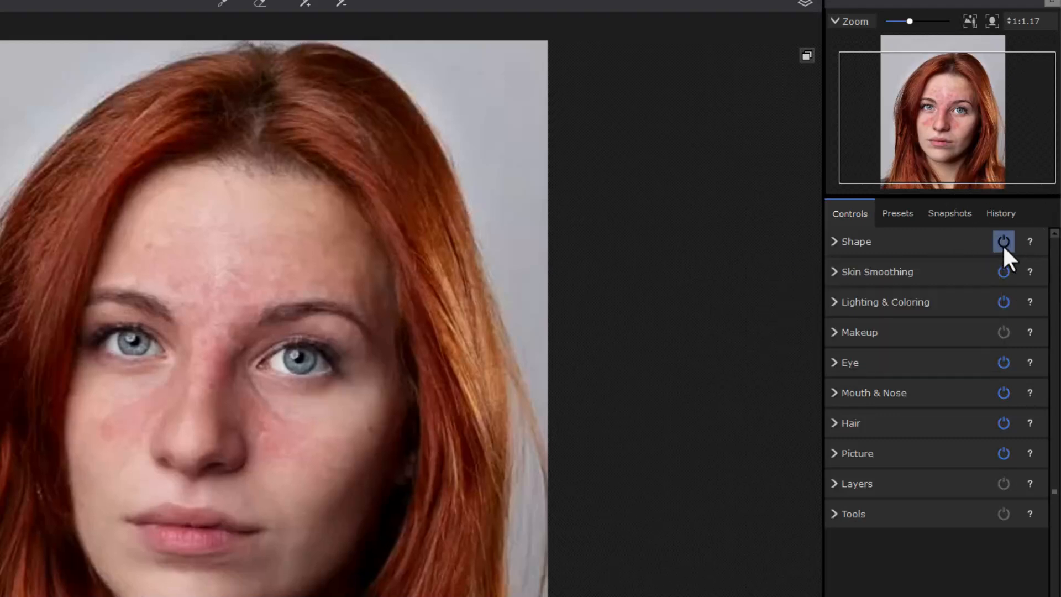
left_click(833, 270)
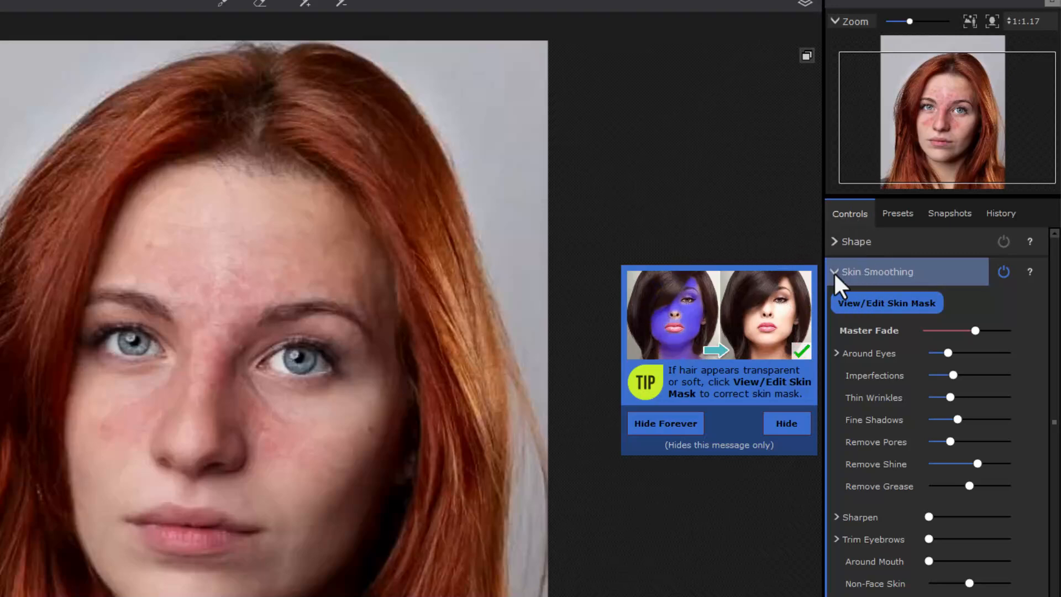
left_click(786, 423)
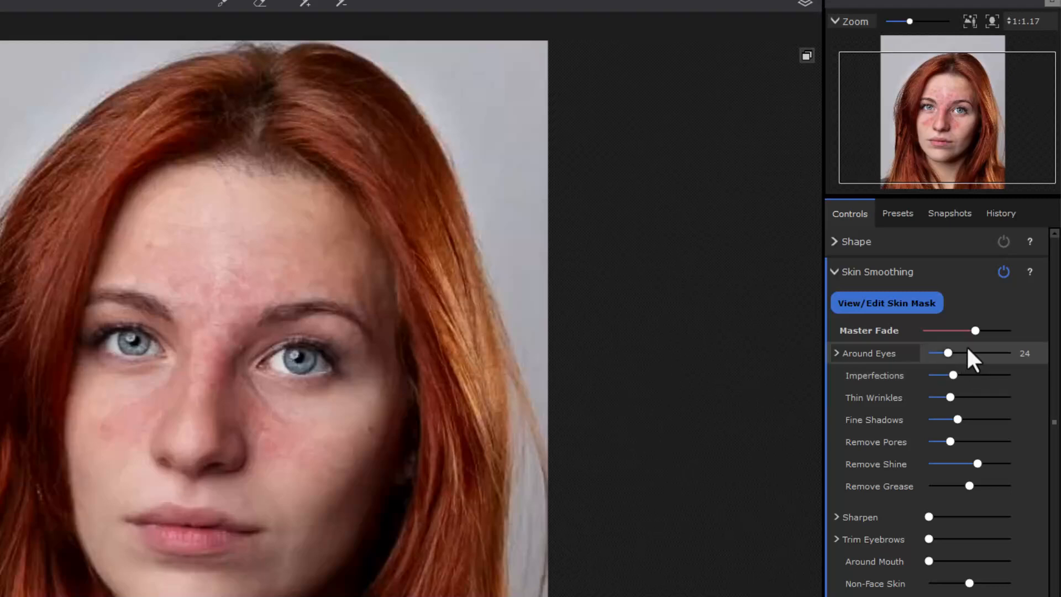
Raise Master Fade, Around Eyes, Imperfections and Remove Grease to maximum, and increase Thin Wrinkles, Fine Shadows and Remove Pores slightly.
left_click_drag(976, 328, 1017, 330)
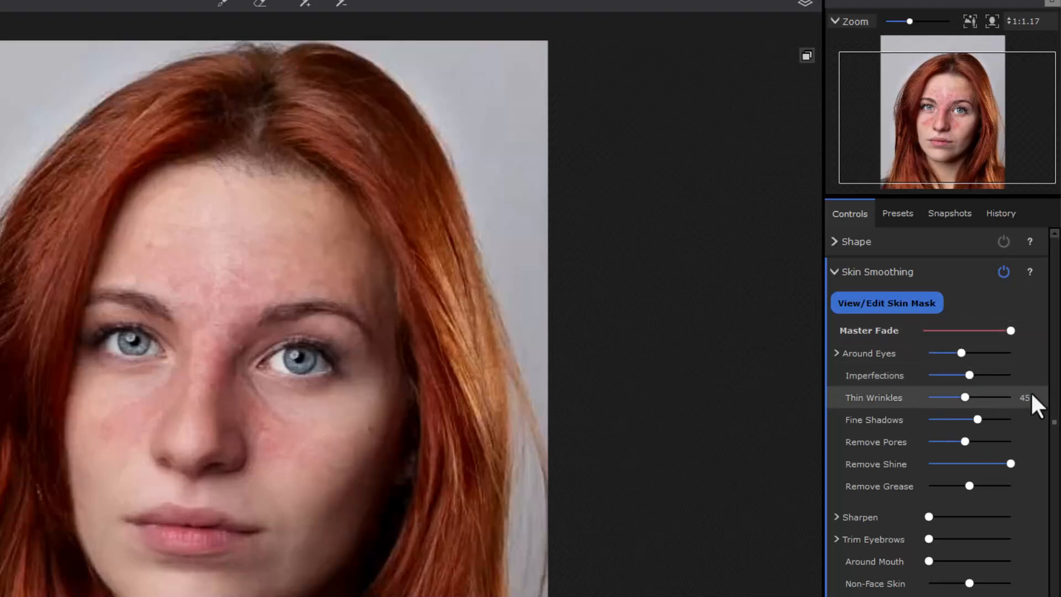
left_click_drag(960, 353, 1018, 349)
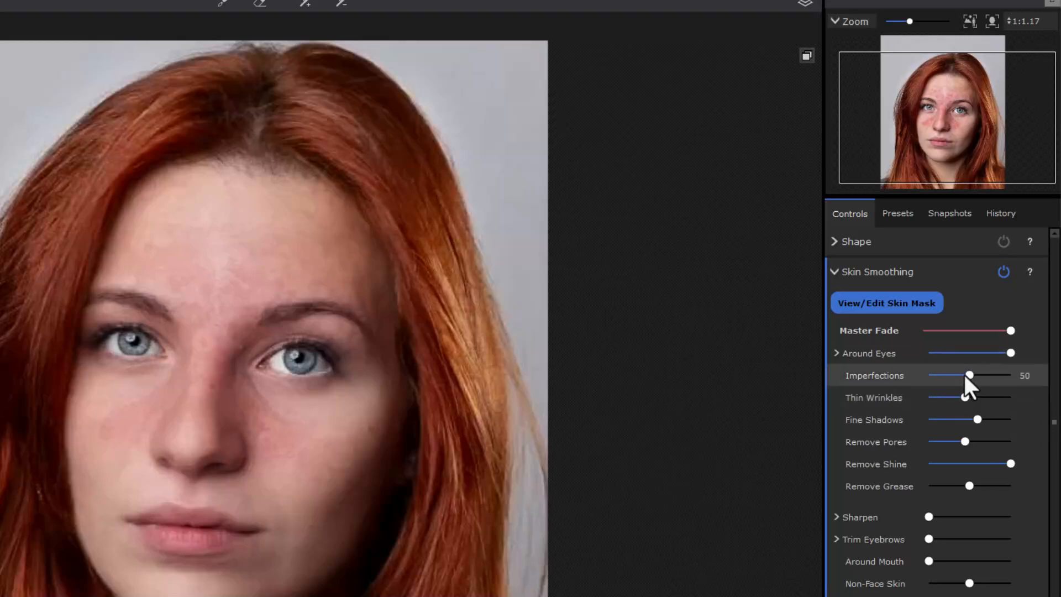
left_click_drag(968, 375, 1040, 376)
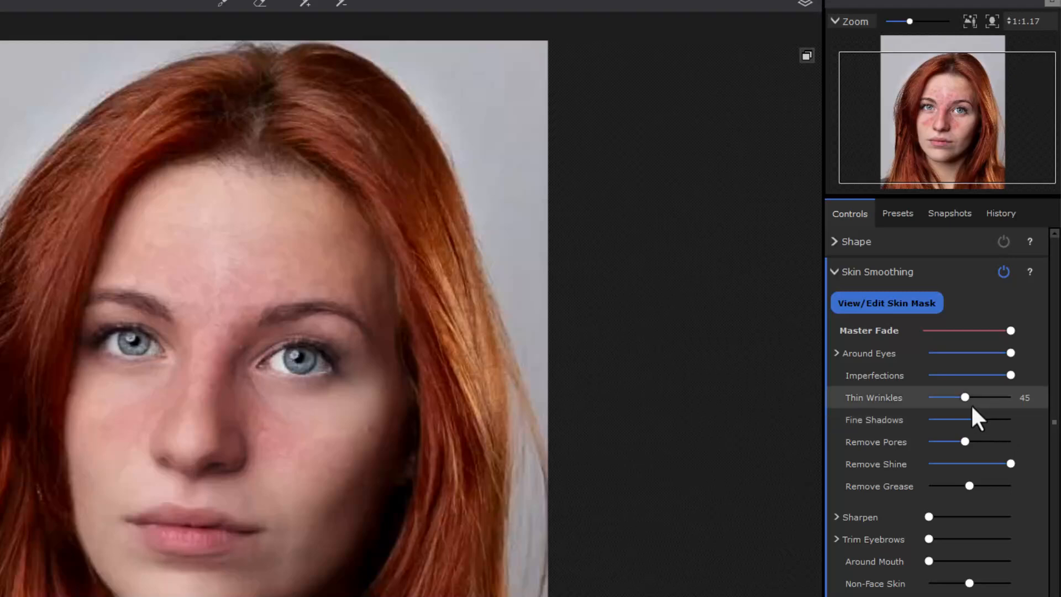
left_click_drag(963, 395, 980, 440)
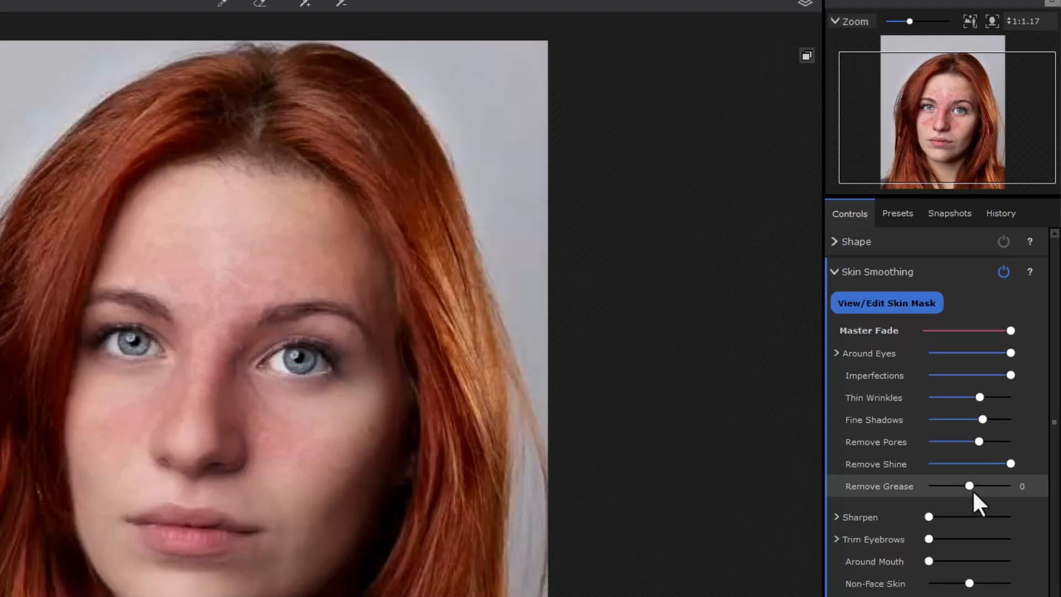
left_click_drag(969, 487, 1019, 483)
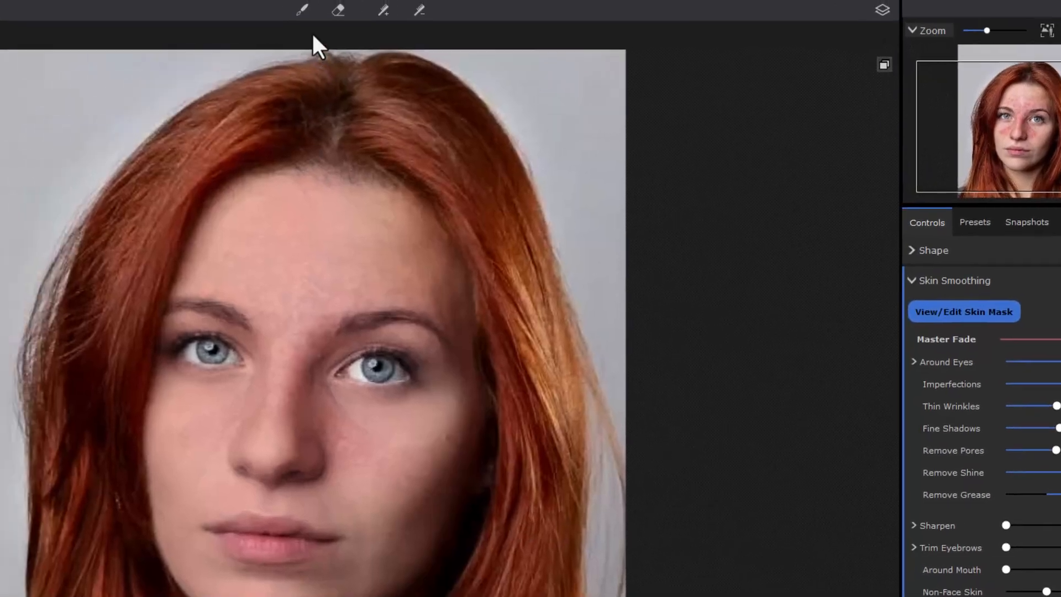
Touch up the remaining blotches with the touch-up brush, return the result to Photoshop and compare it with the original.
left_click(303, 10)
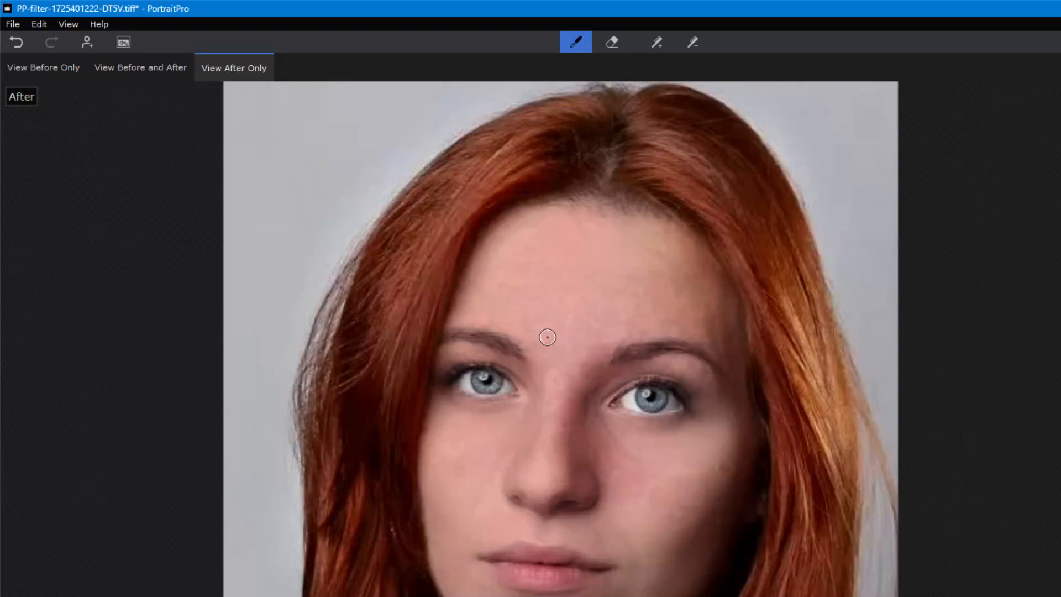
left_click(127, 47)
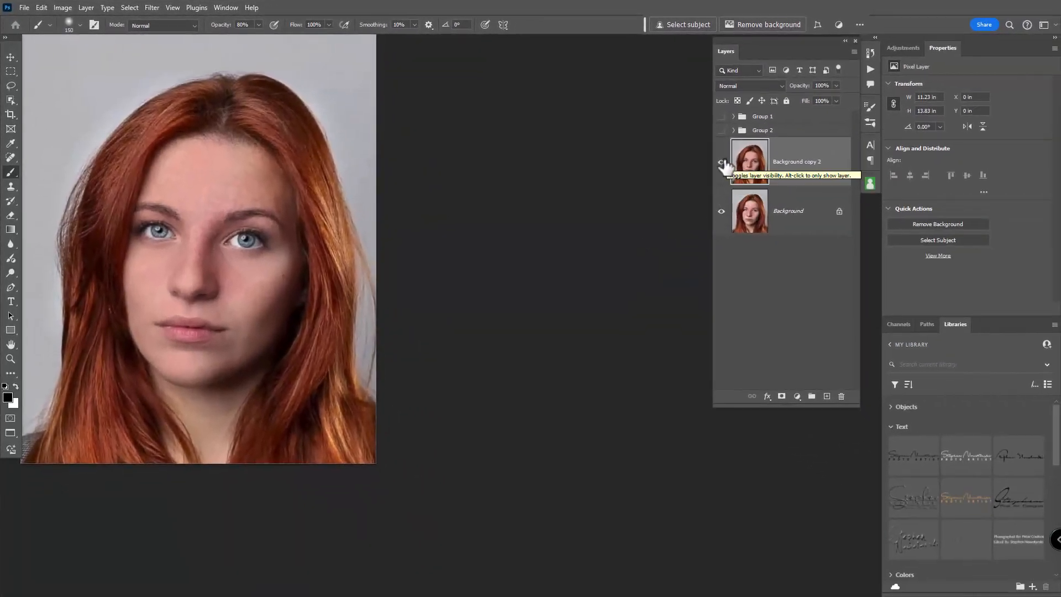
left_click(721, 163)
left_click(722, 163)
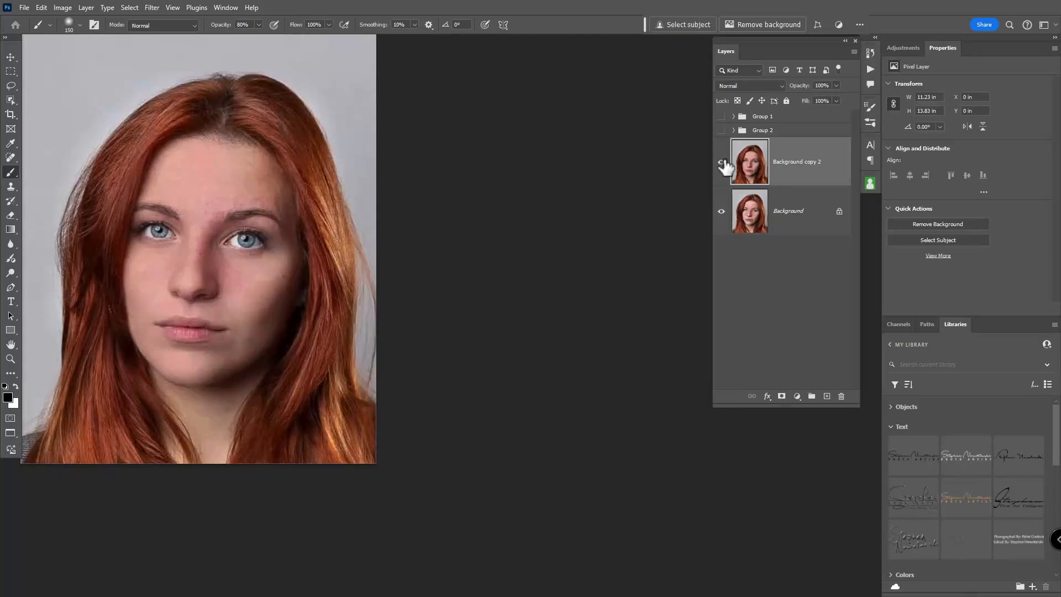
Copy the masked Hue/Saturation adjustment out of Group 2 and place the copy directly above Background copy 2.
left_click(734, 131)
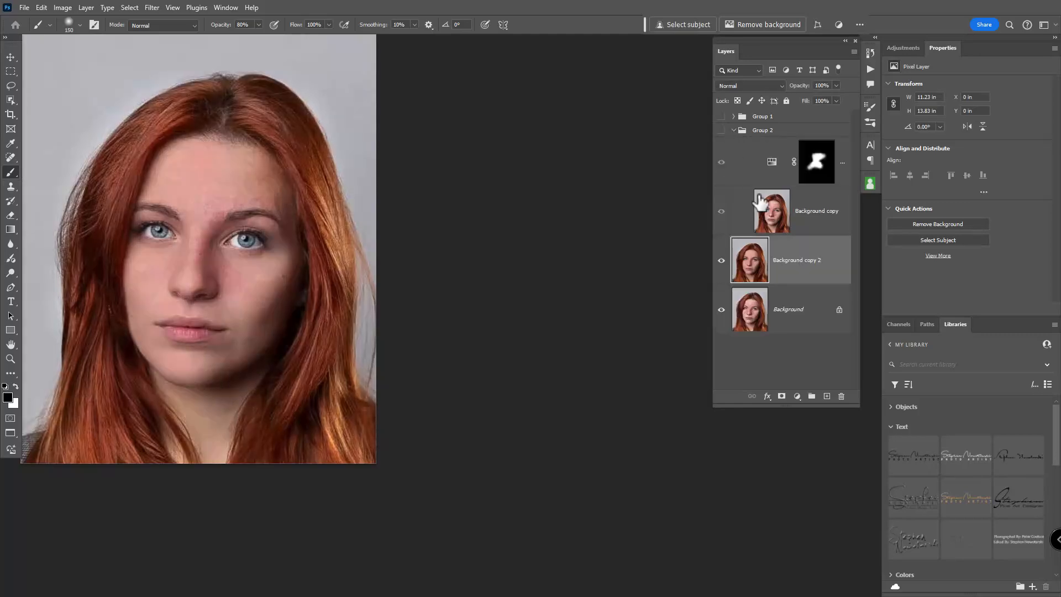
left_click(772, 163)
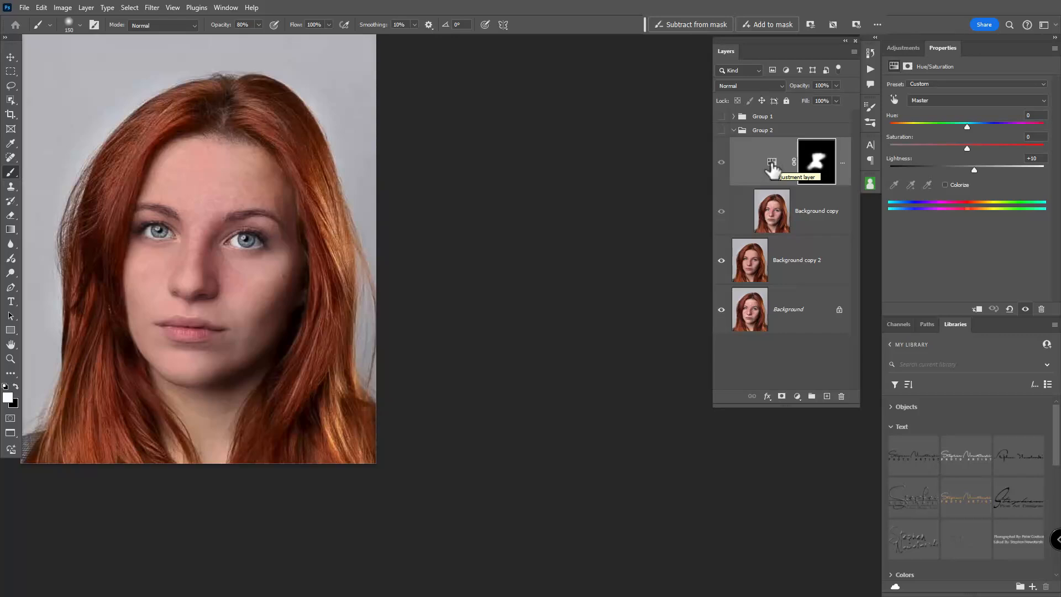
left_click_drag(772, 165, 758, 284)
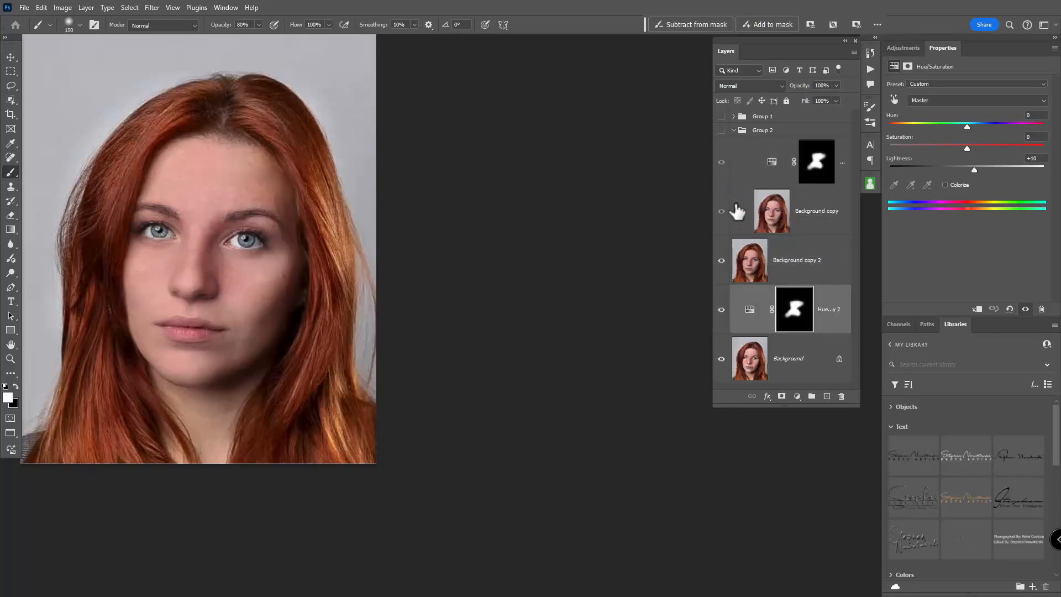
left_click(734, 130)
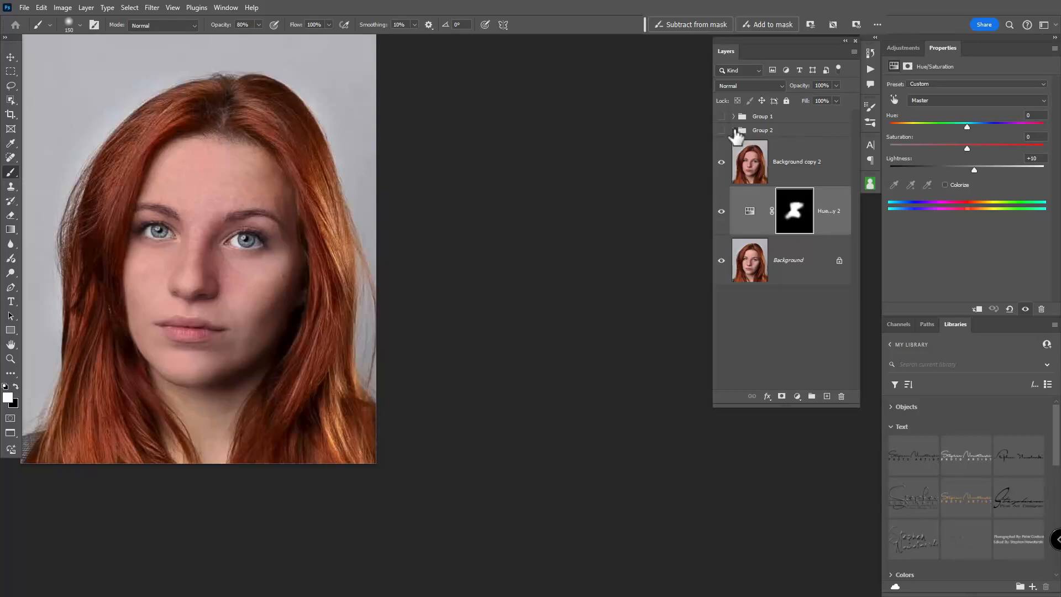
left_click_drag(747, 214, 747, 160)
Compare the face with the Hue/Saturation adjustment above Background copy 2 hidden and shown.
left_click(722, 163)
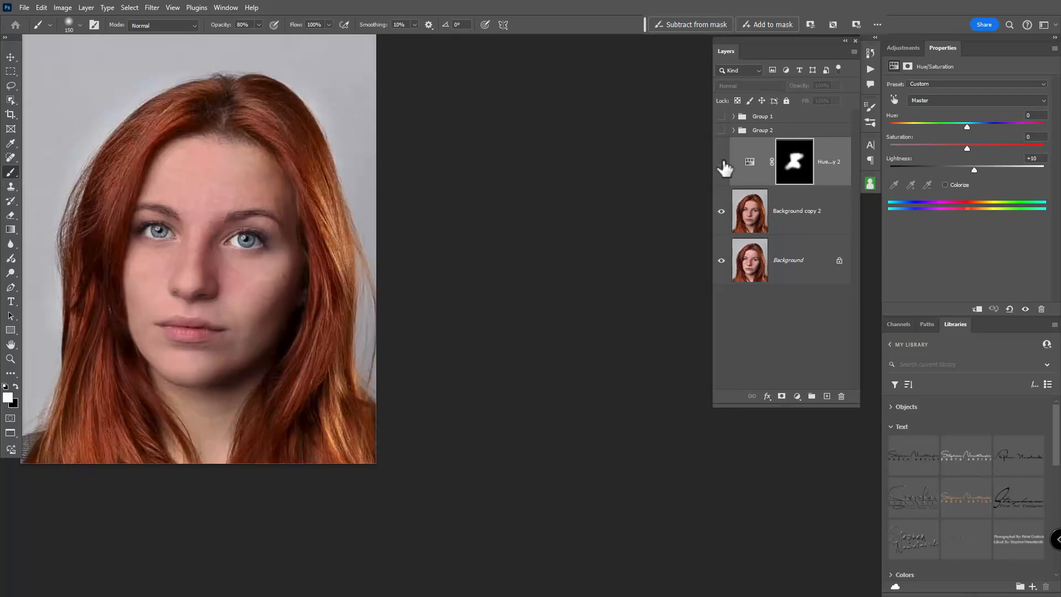
left_click(722, 164)
left_click(722, 163)
left_click(722, 163)
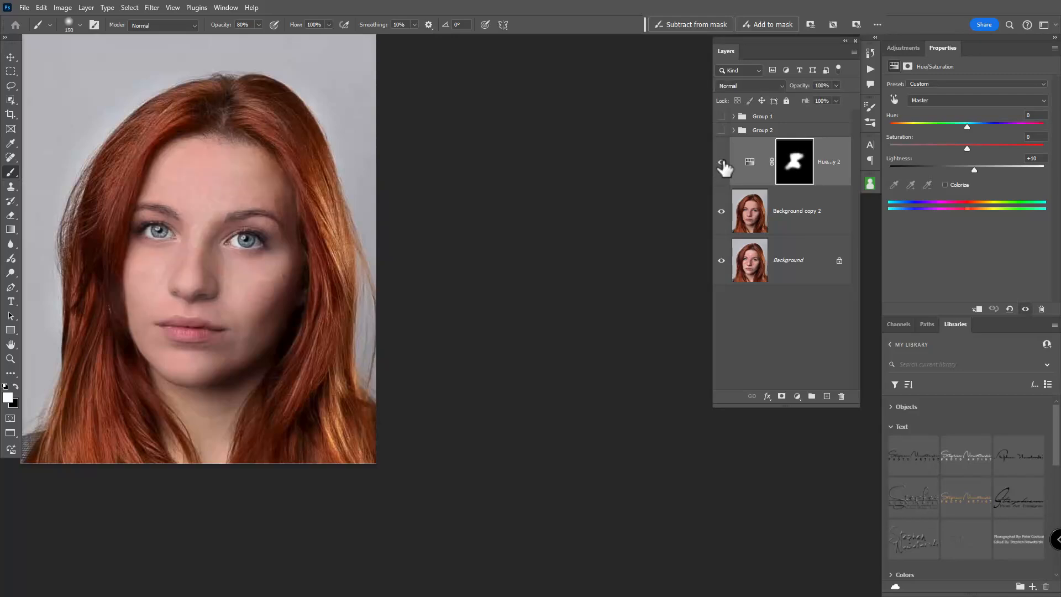
left_click(722, 163)
left_click(721, 163)
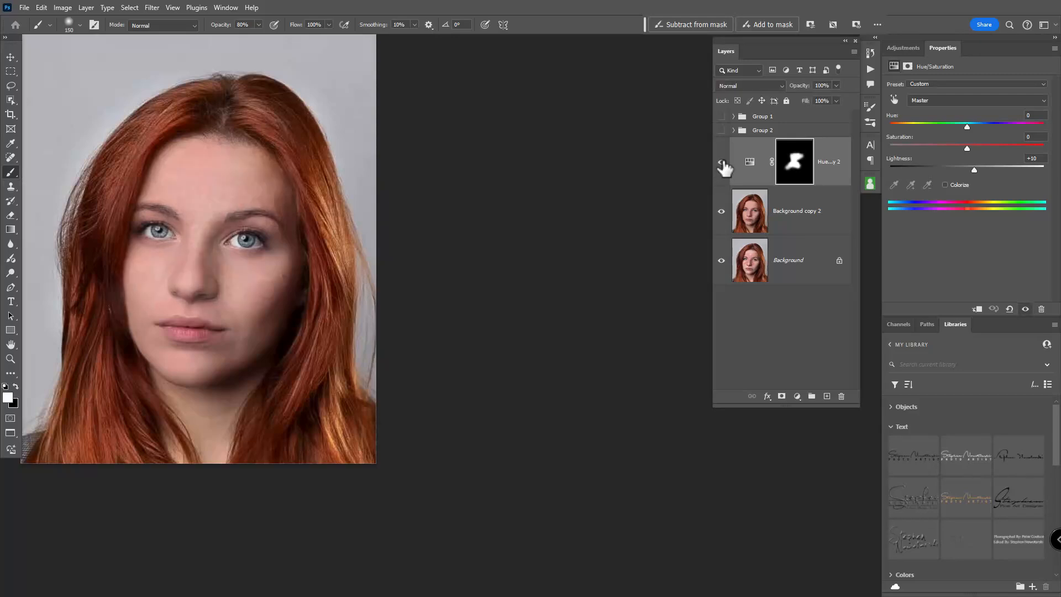
Set the Hue/Saturation layer's opacity to 59% and check the face with the adjustment hidden and shown.
left_click(749, 162)
left_click_drag(802, 93, 795, 95)
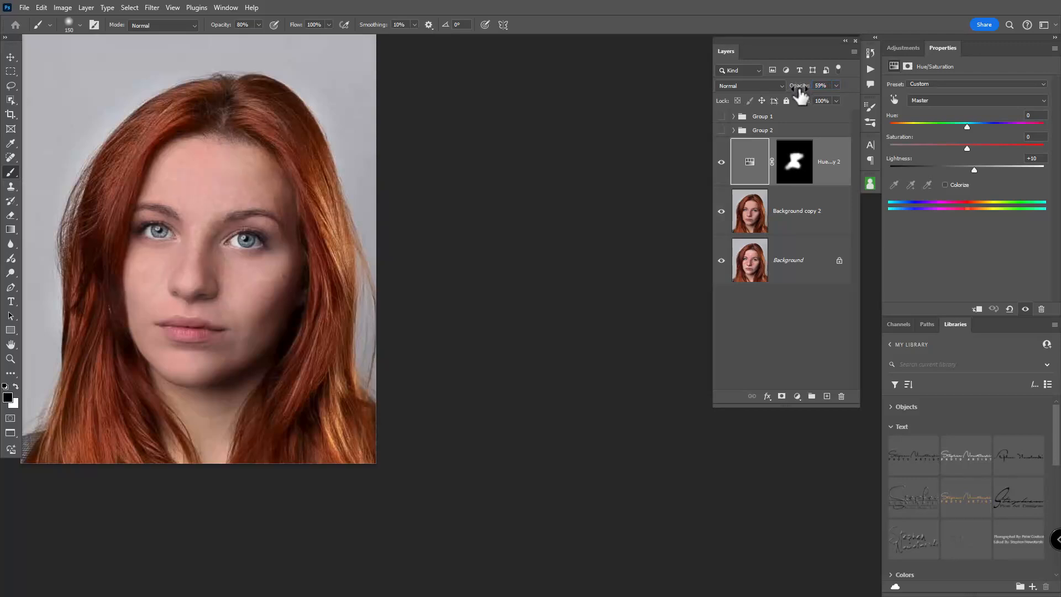
left_click(722, 163)
left_click(722, 162)
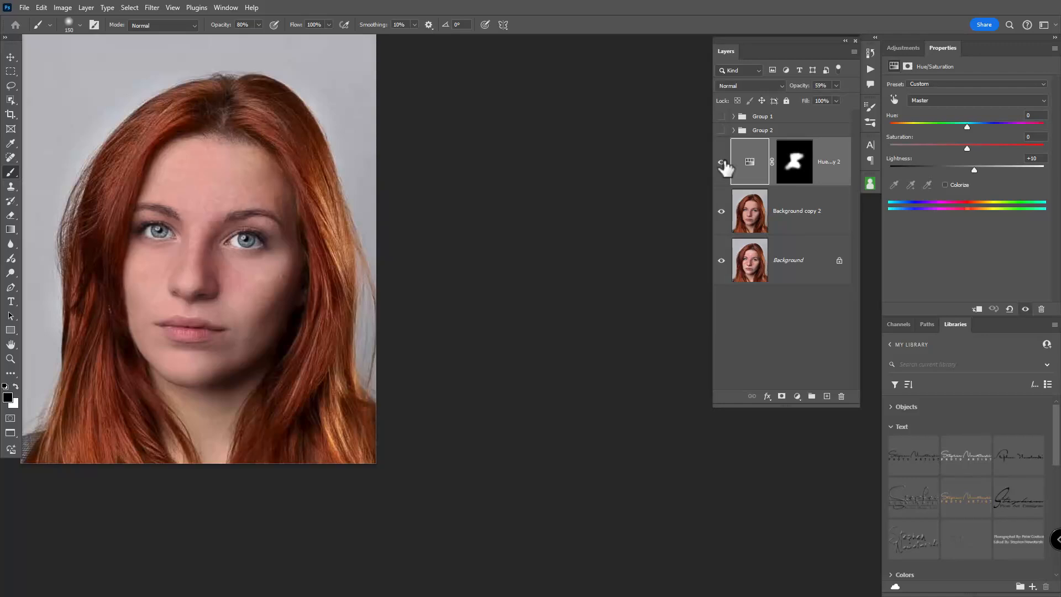
left_click(722, 162)
left_click(722, 163)
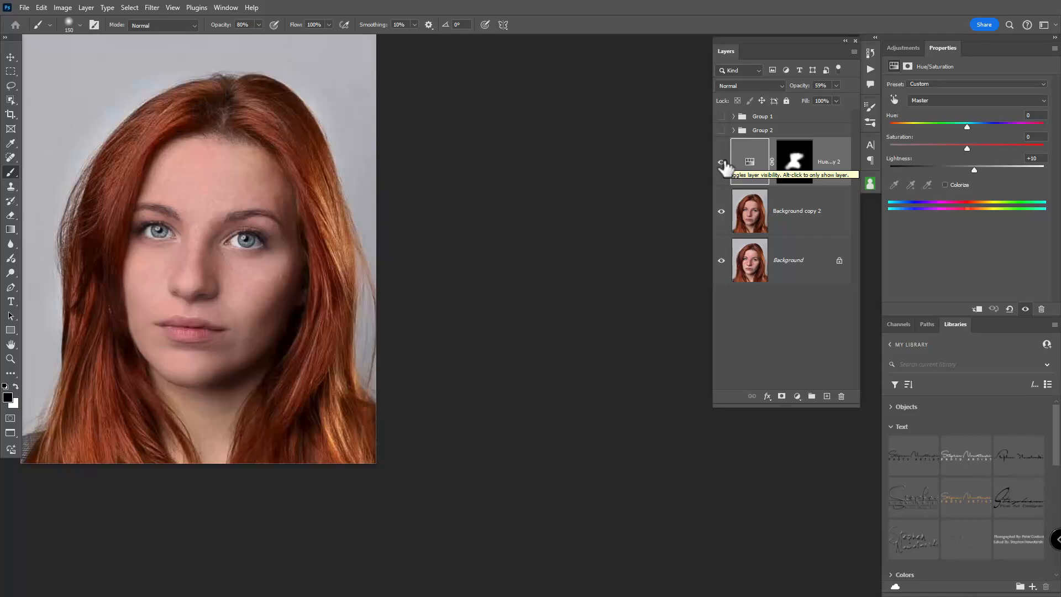
Group the Hue/Saturation layer with Background copy 2 and hide the new group.
left_click(809, 223)
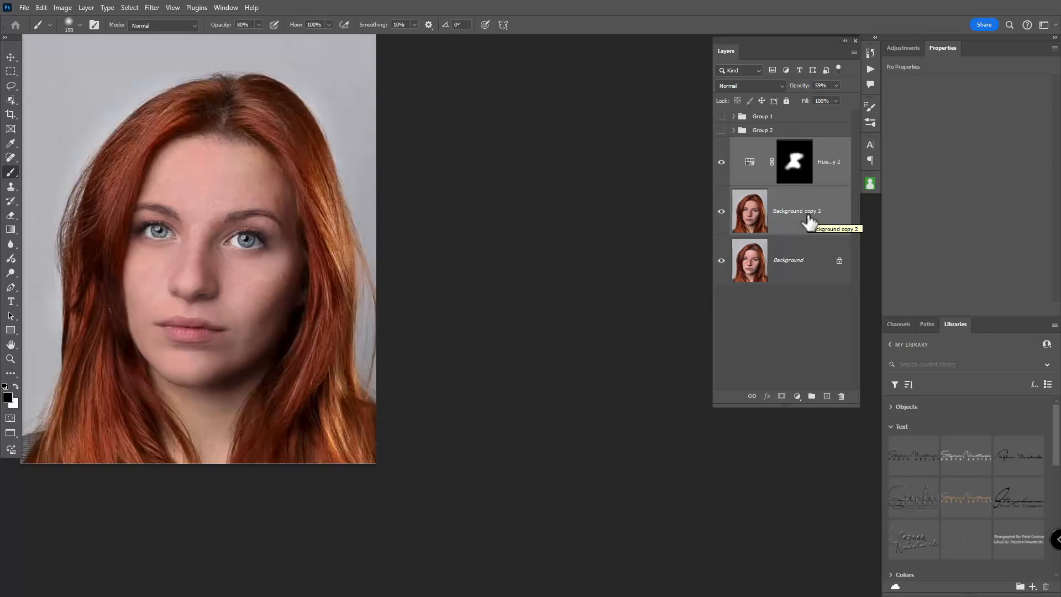
key("ctrl+g")
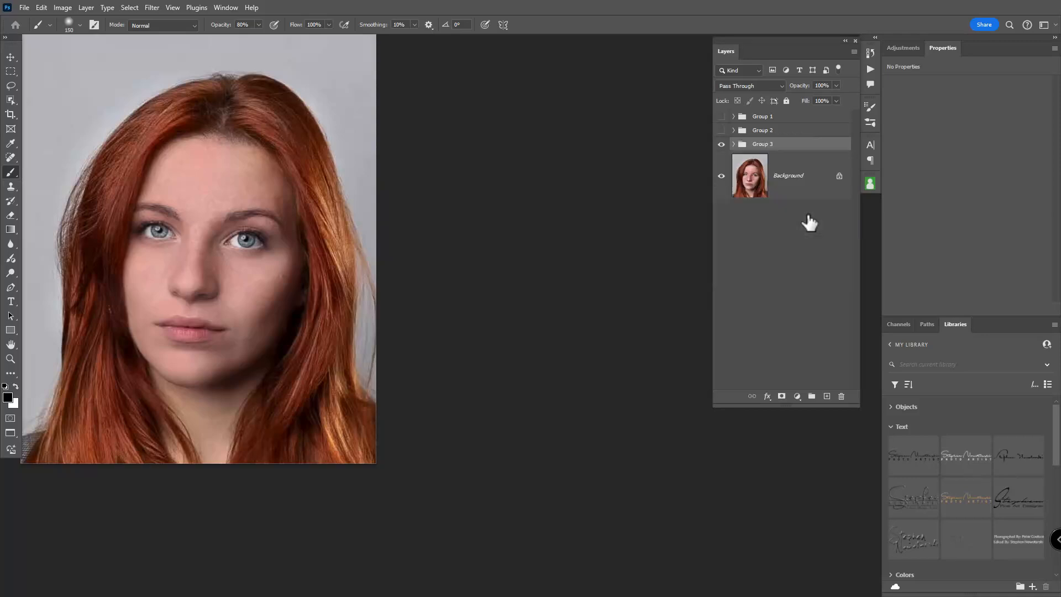
left_click(721, 145)
Duplicate the Background layer and turn on the Skin Smoothing neural filter for the copy.
left_click(755, 186)
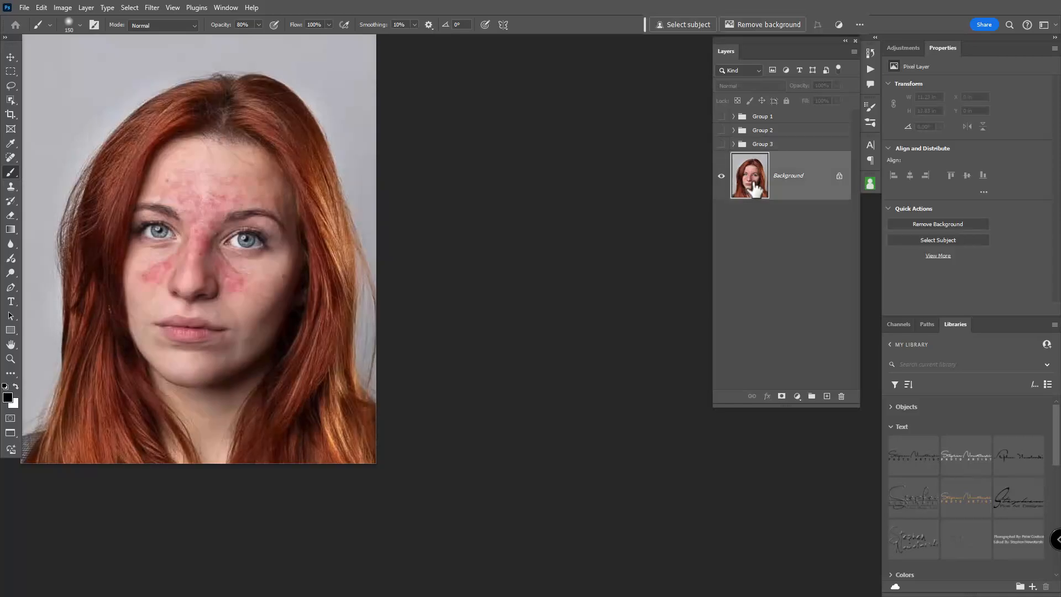
key("ctrl+j")
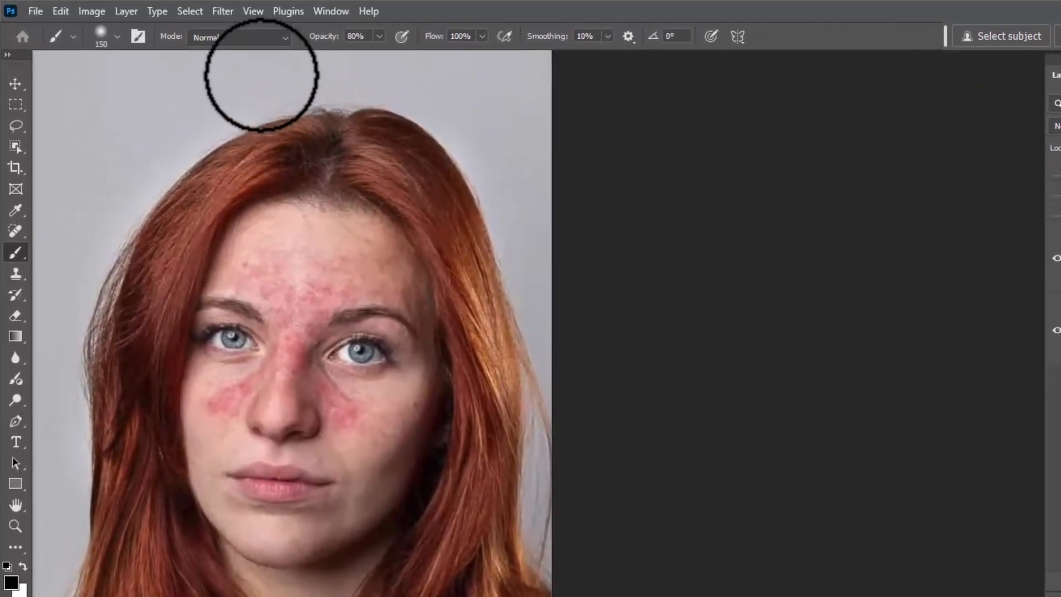
left_click(224, 11)
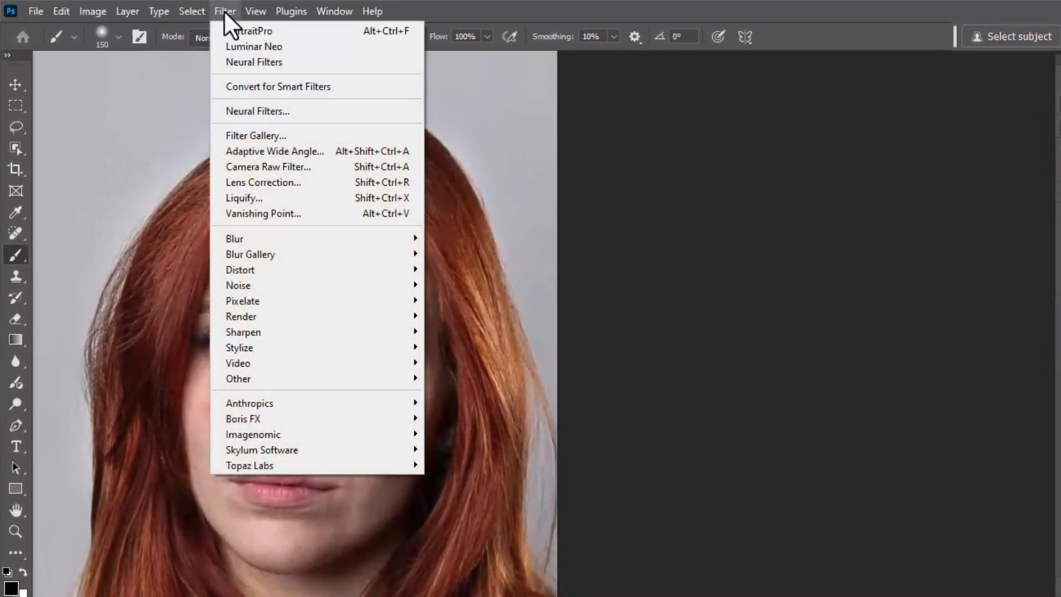
left_click(234, 112)
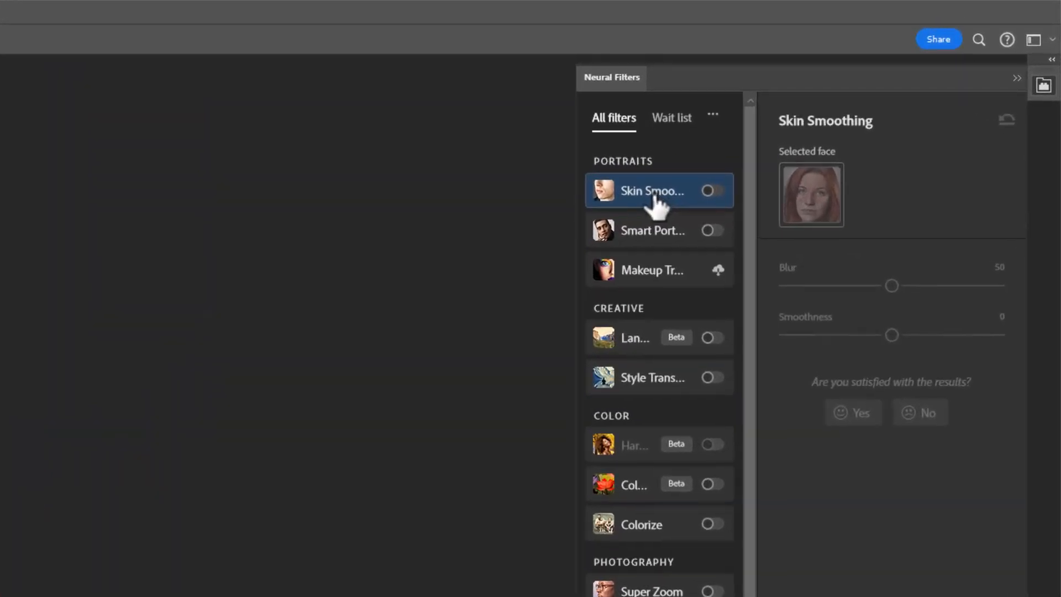
mouse_move(655, 197)
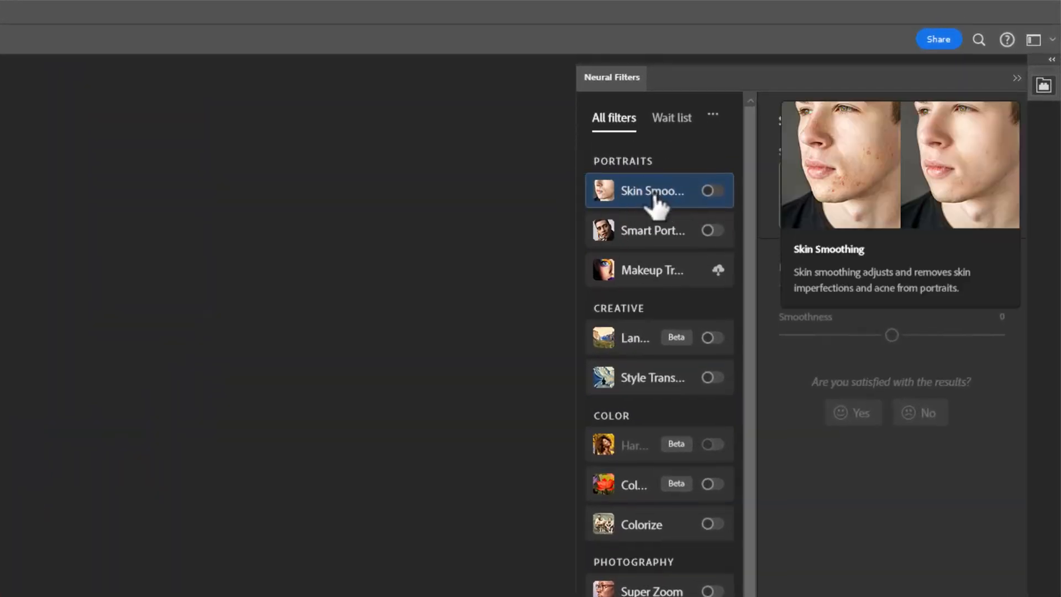
left_click(715, 192)
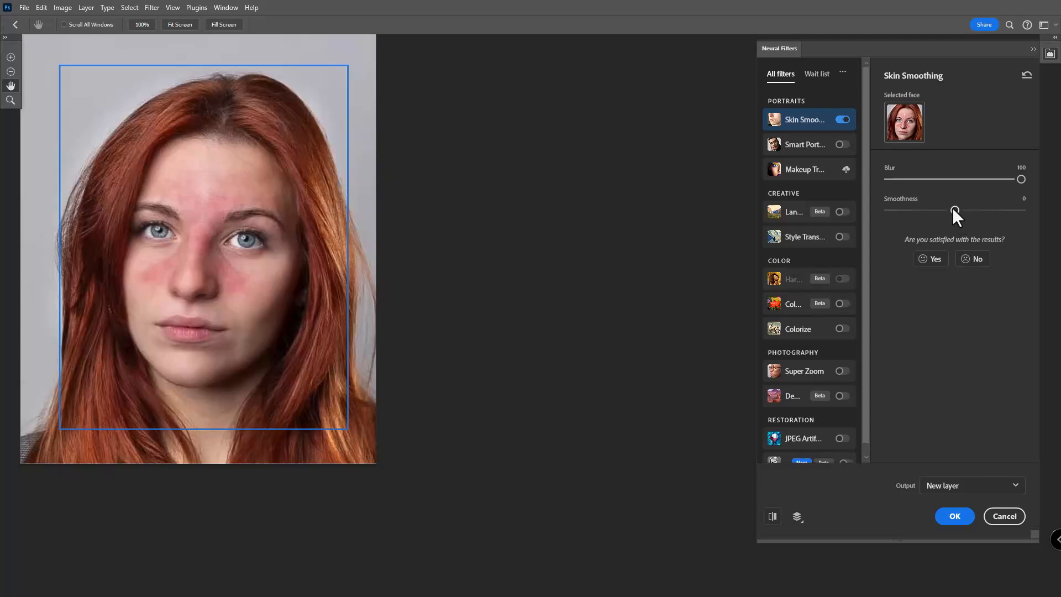
Set the skin smoothing to Blur 100 and Smoothness +50, and apply it with output to the current layer.
left_click_drag(953, 209, 1047, 214)
left_click(961, 486)
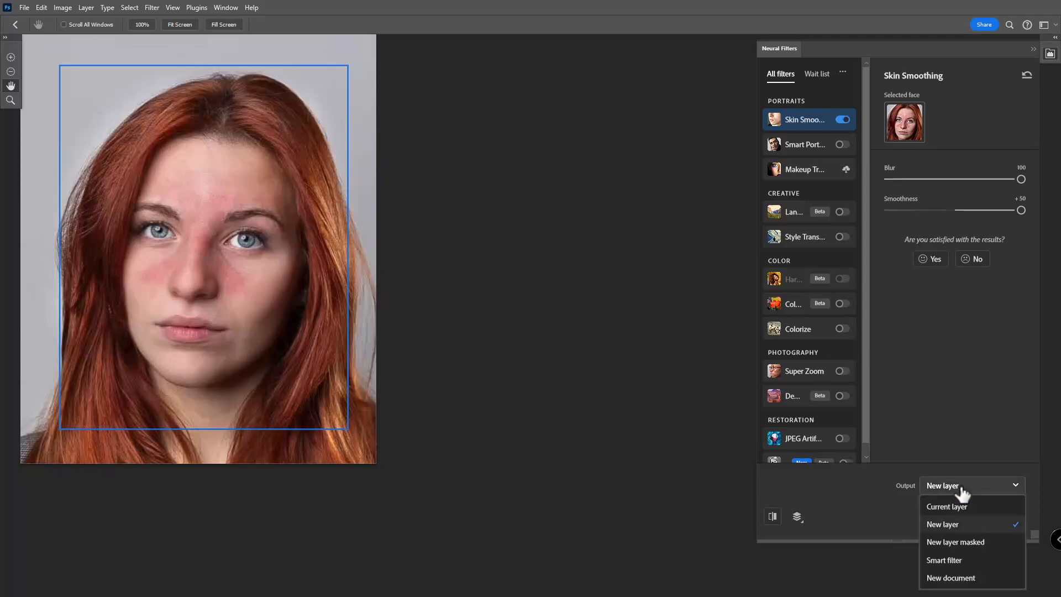
left_click(946, 506)
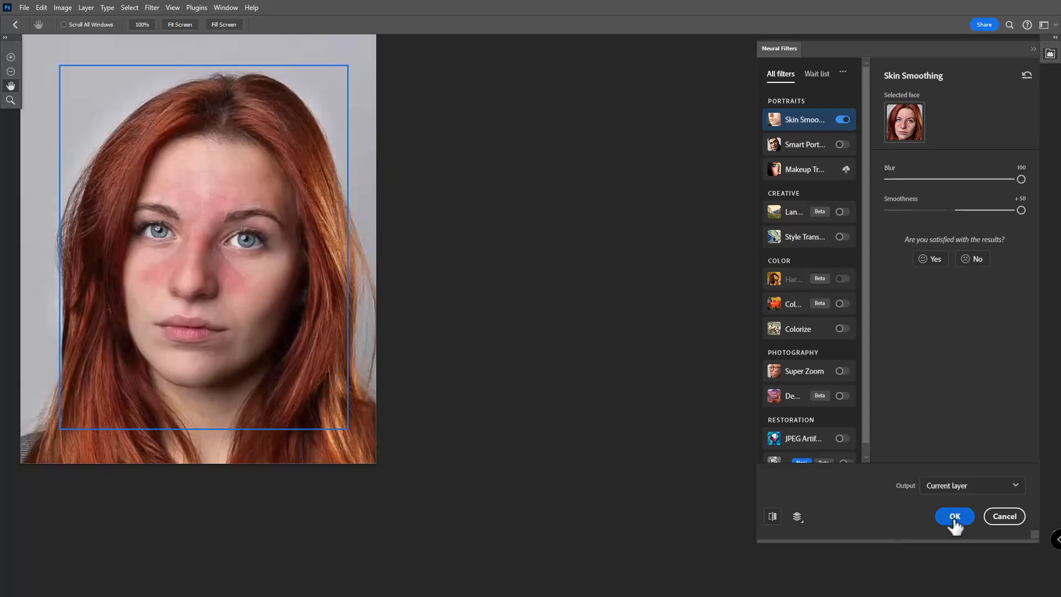
left_click(955, 517)
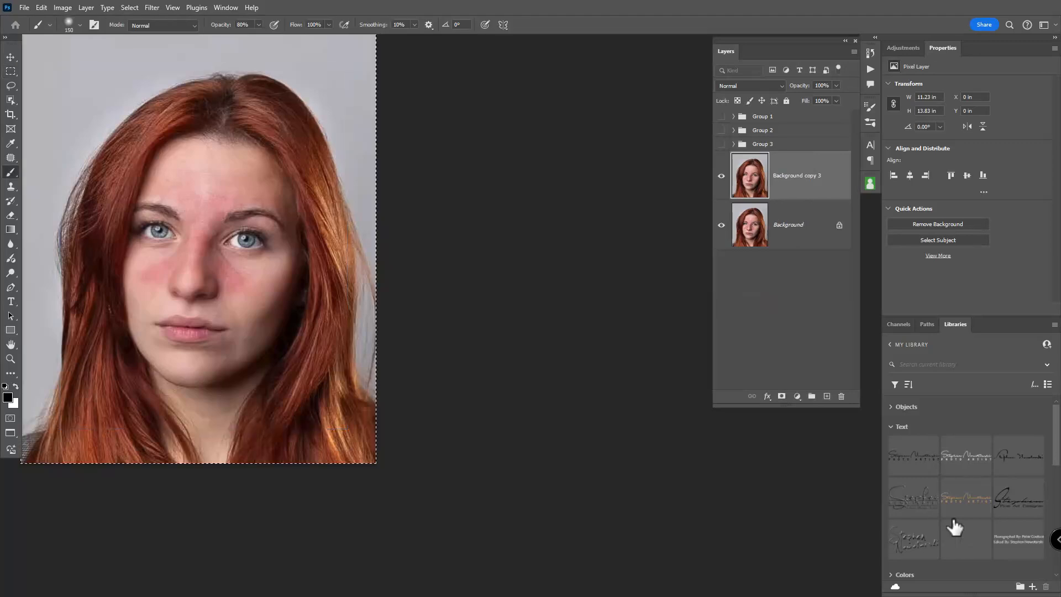
Compare the face with the neural-filtered Background copy 3 layer hidden and shown.
left_click(722, 178)
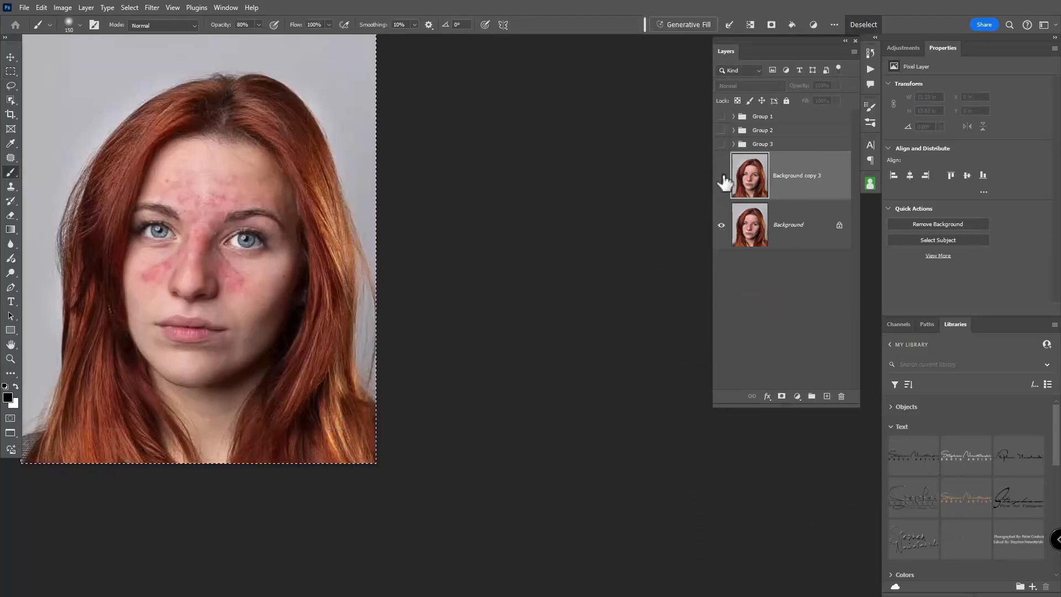
left_click(722, 177)
left_click(722, 177)
left_click(721, 177)
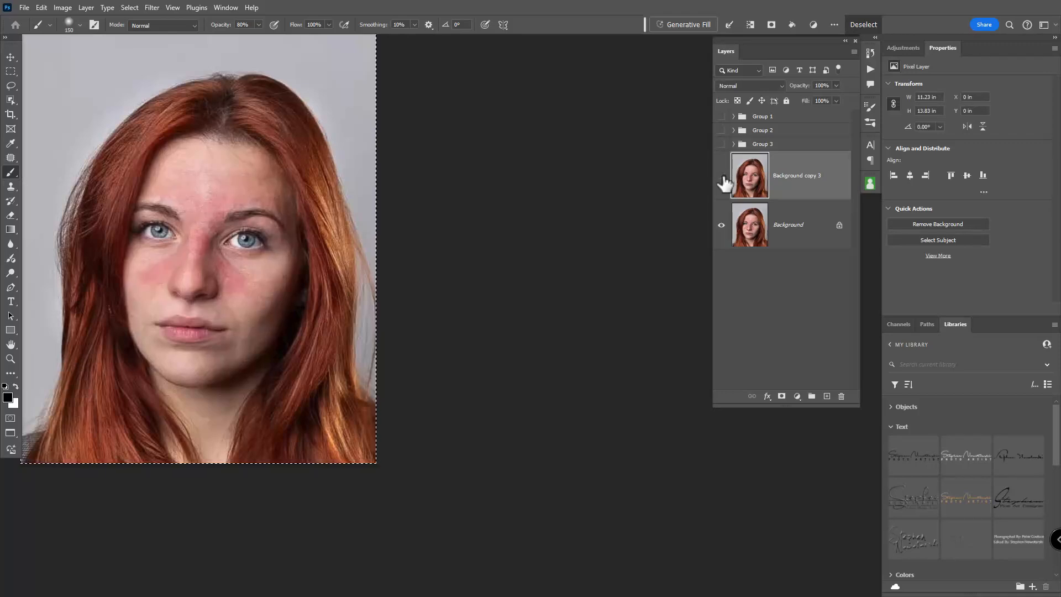
left_click(722, 177)
left_click(722, 177)
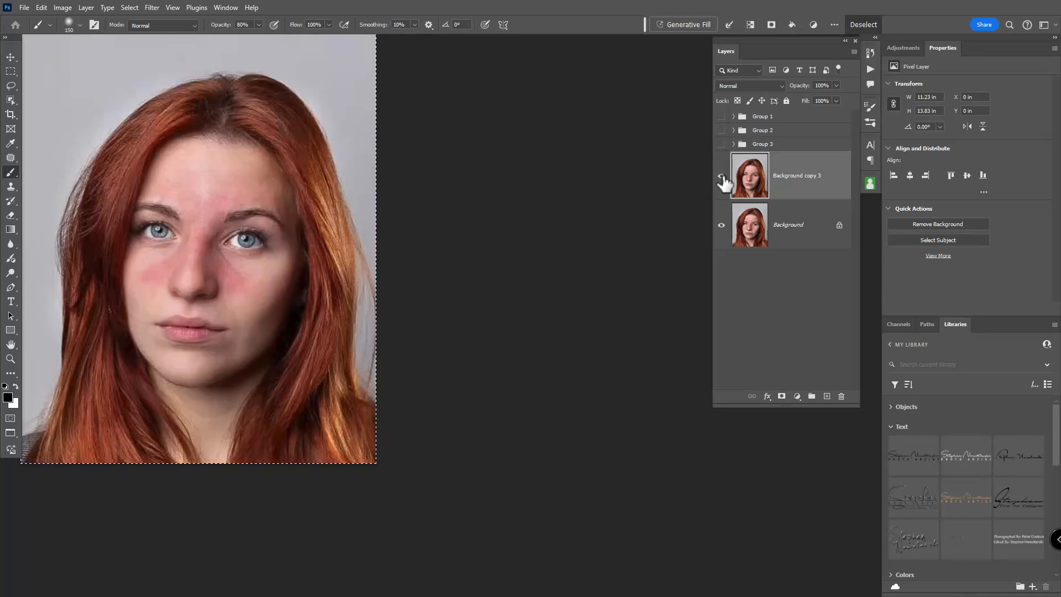
Copy the masked Hue/Saturation layer out of Group 3 to directly above Background copy 3 and set its opacity to 92%.
left_click(734, 144)
left_click(772, 178)
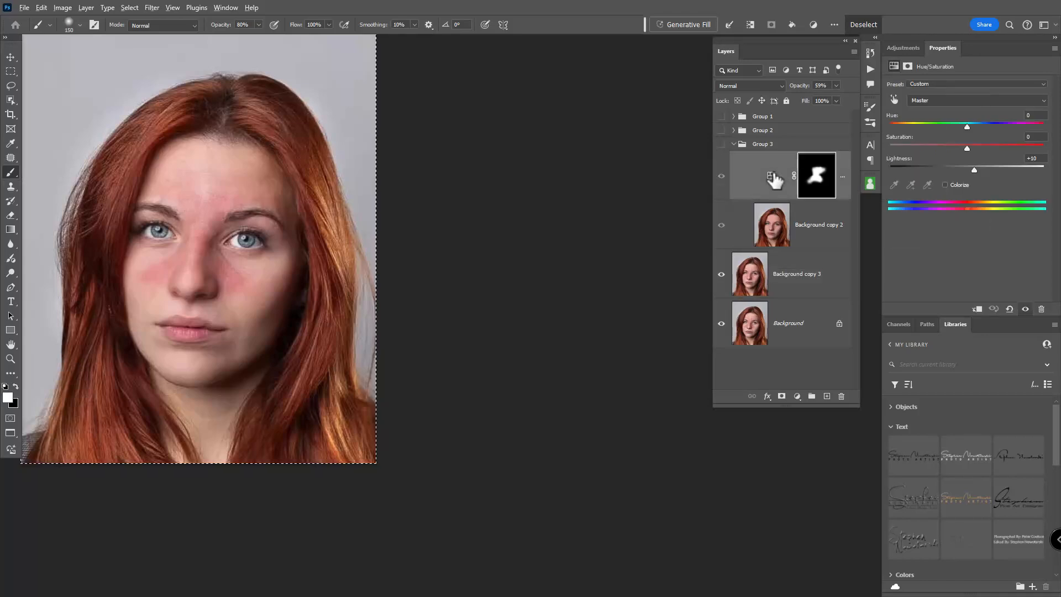
left_click_drag(774, 180, 775, 311)
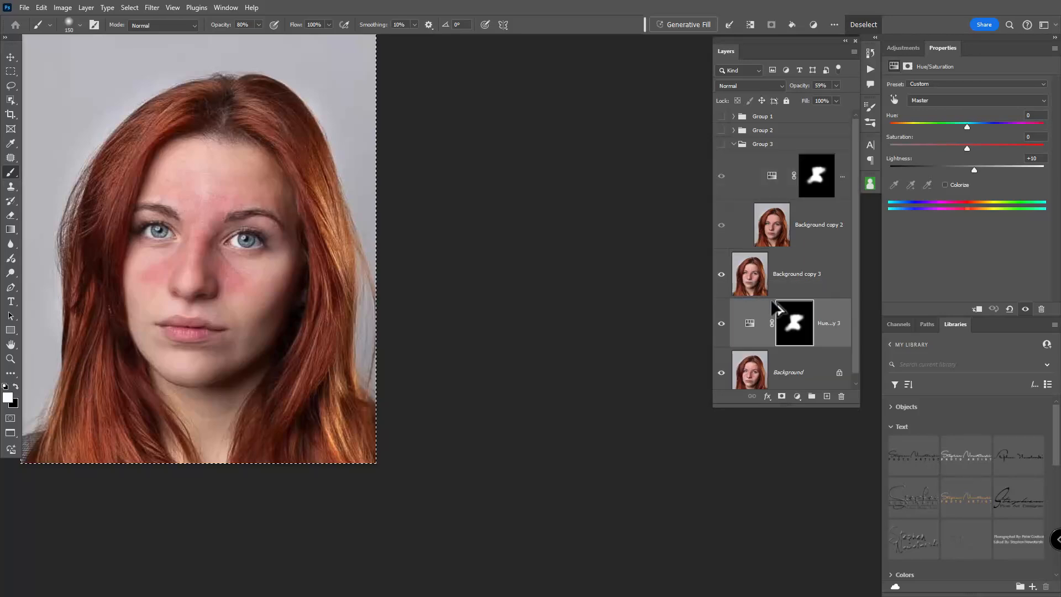
left_click(734, 145)
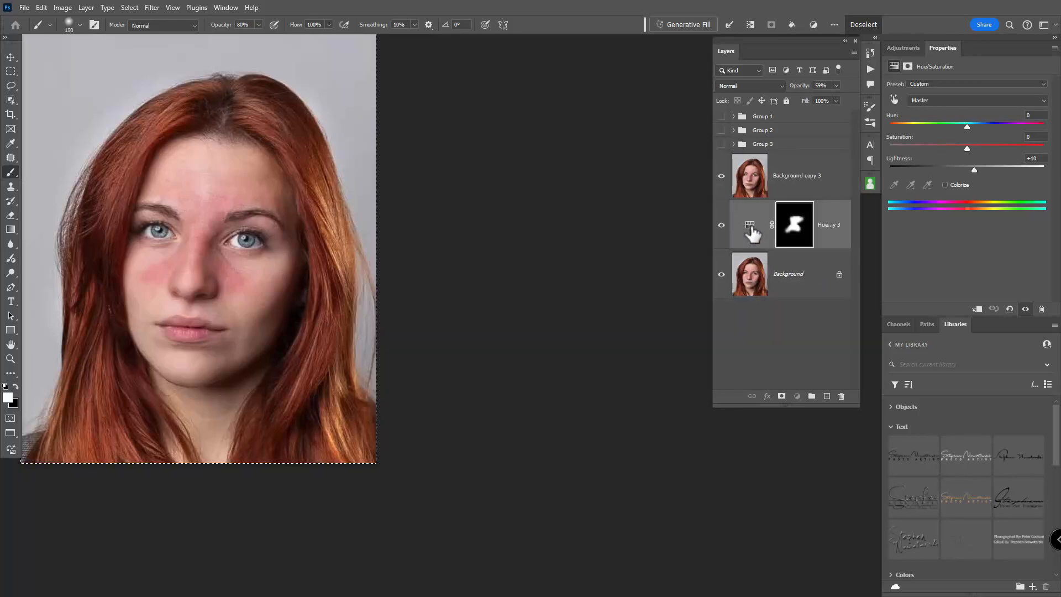
left_click_drag(752, 229, 749, 173)
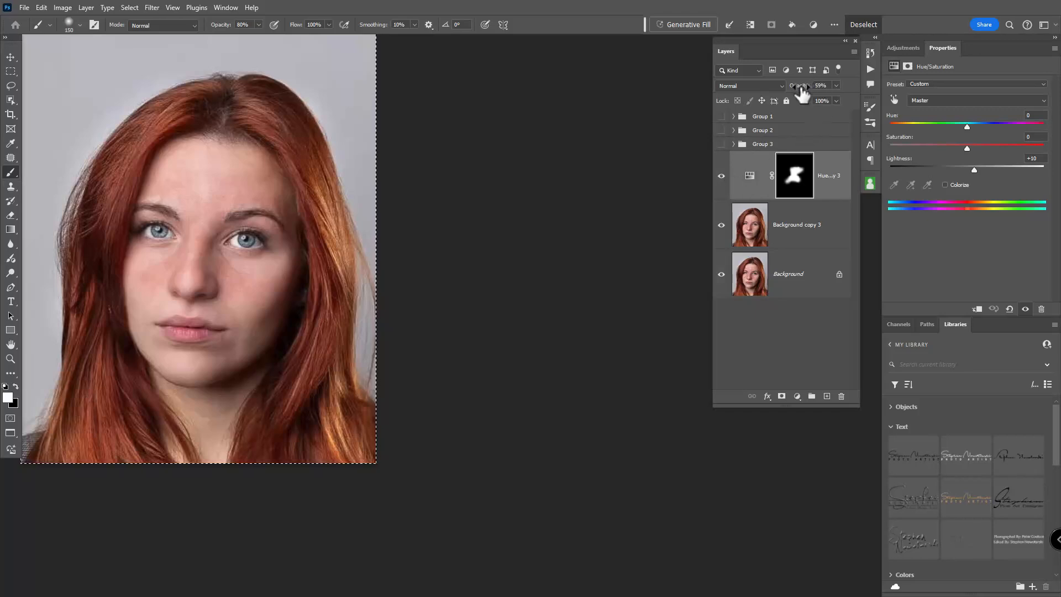
mouse_move(801, 86)
left_mouse_down()
mouse_move(841, 97)
mouse_move(802, 99)
left_mouse_up()
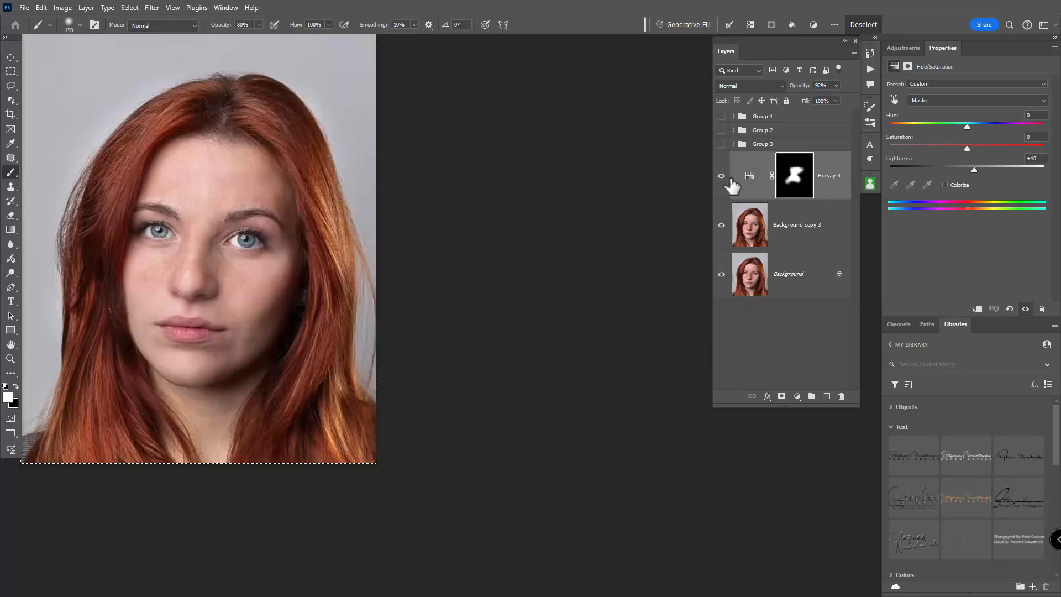
Compare the face with the copied Hue/Saturation layer above Background copy 3 hidden and shown.
left_click(723, 177)
left_click(723, 176)
left_click(723, 177)
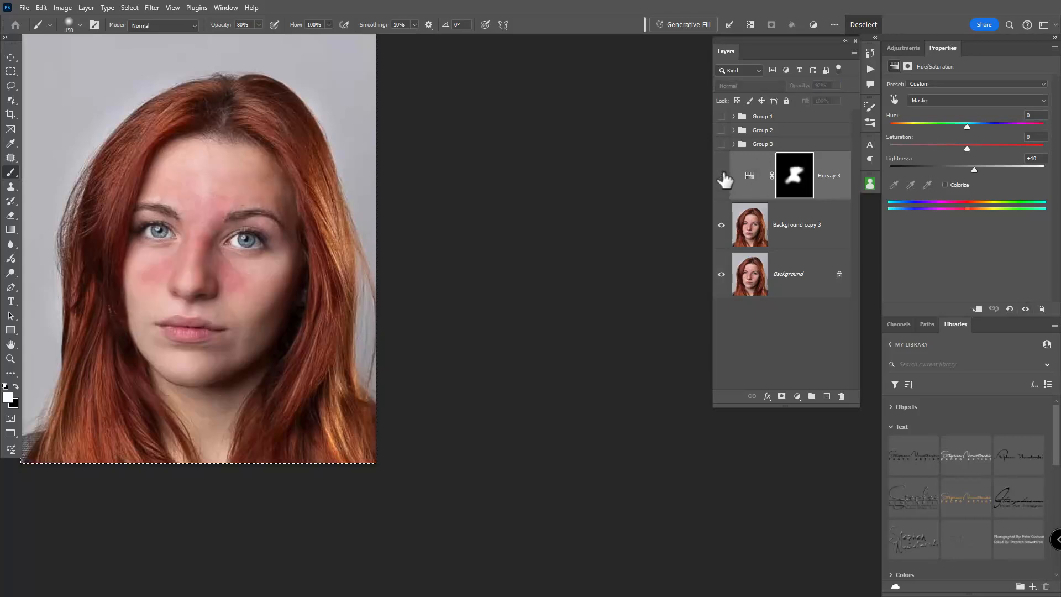
left_click(723, 177)
left_click(723, 177)
left_click(723, 177)
left_click(723, 177)
left_click(723, 177)
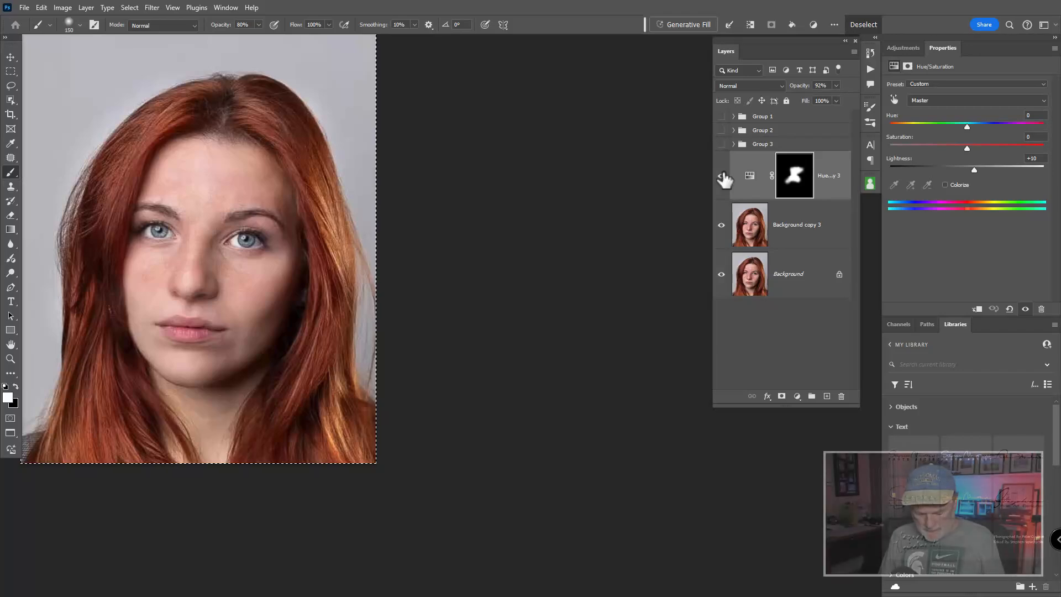
With the canvas selection cleared, group the Hue/Saturation layer with Background copy 3 and hide the new group.
key("ctrl+d")
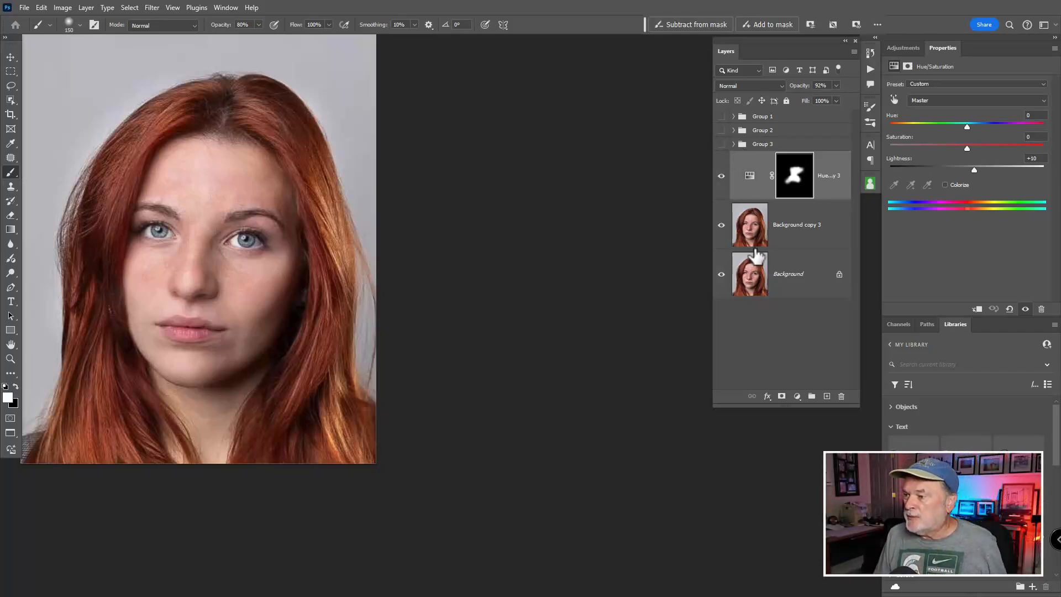
left_click(754, 241, "shift")
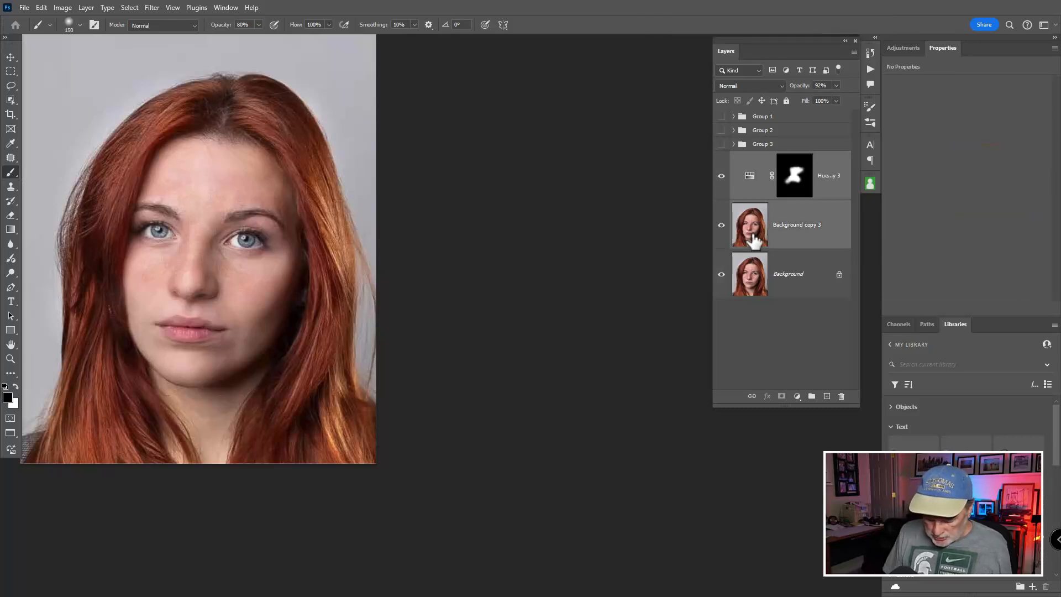
key("ctrl+g")
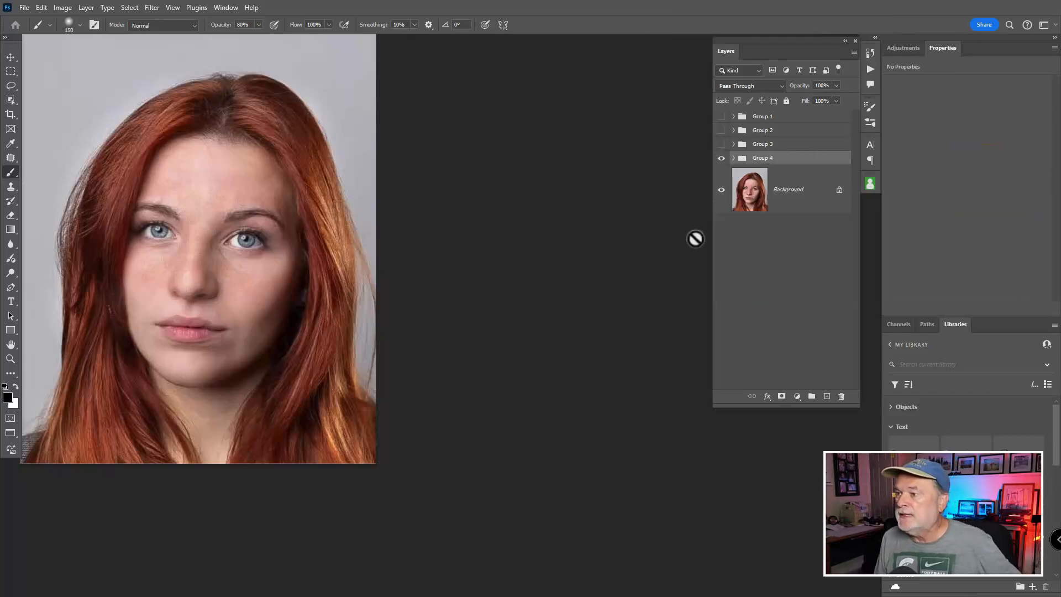
left_click(721, 159)
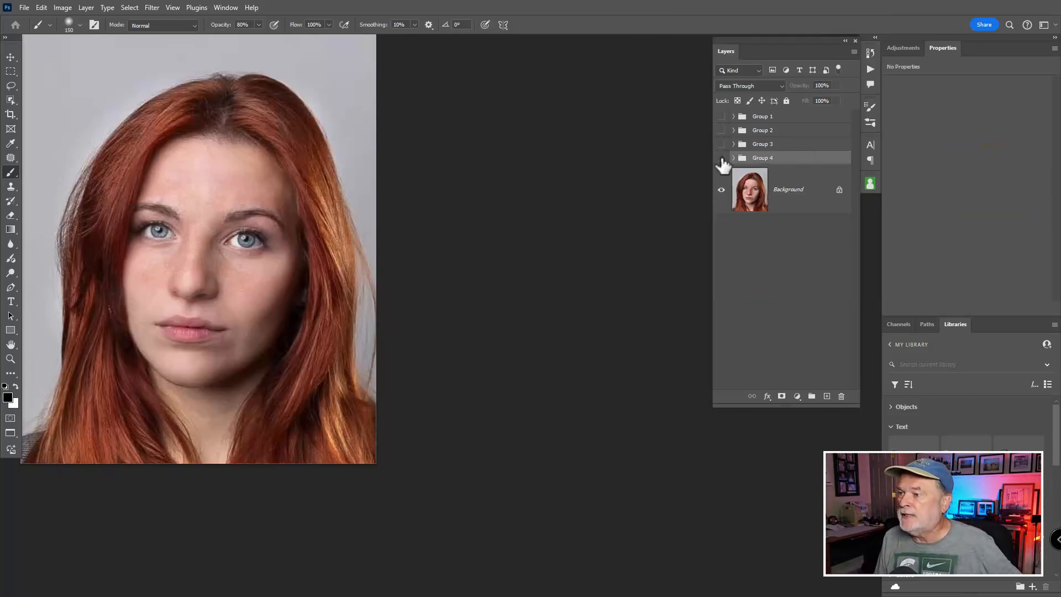
Compare the four retouching results by showing and hiding Group 1, Group 2, Group 3 and Group 4 one at a time.
left_click(722, 117)
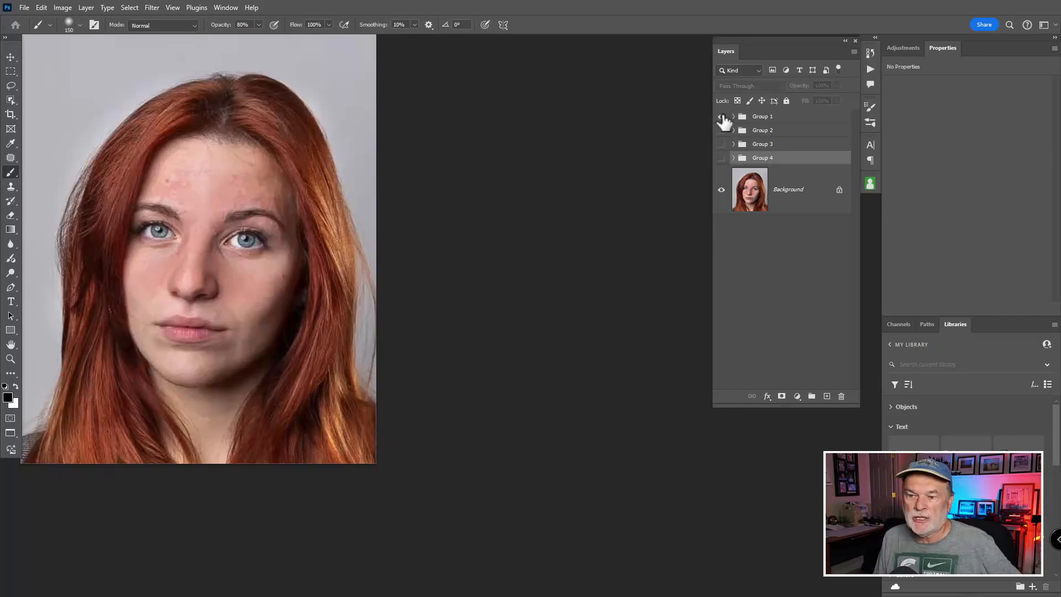
left_click(722, 118)
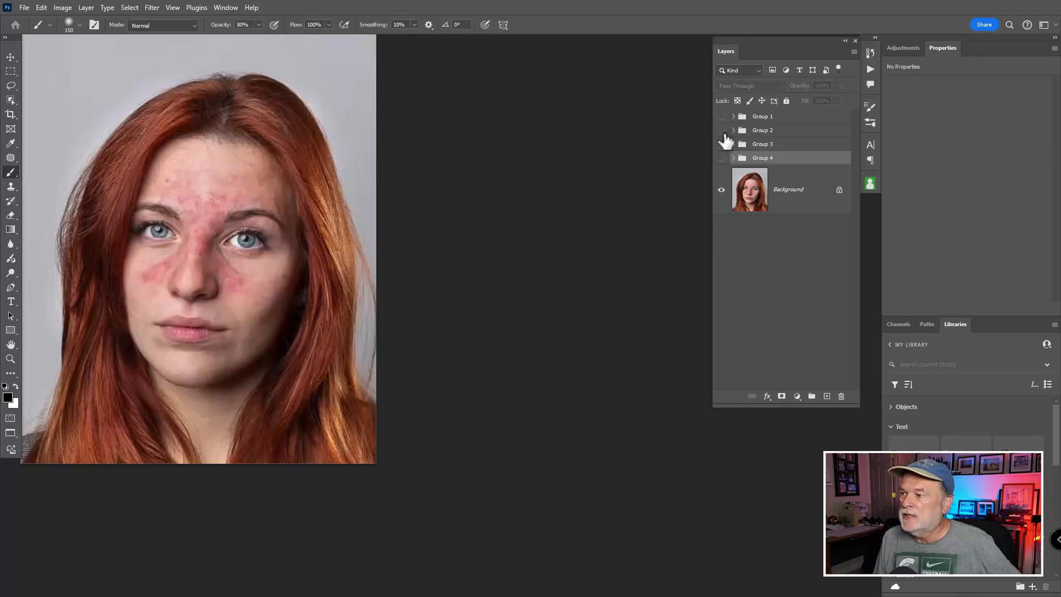
left_click(721, 131)
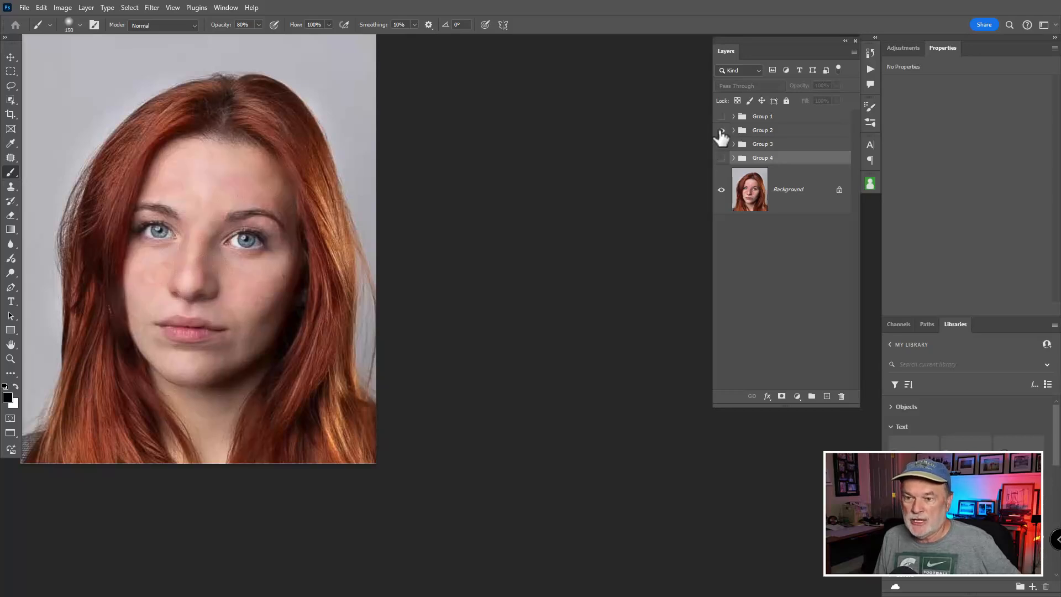
left_click(721, 131)
left_click(721, 144)
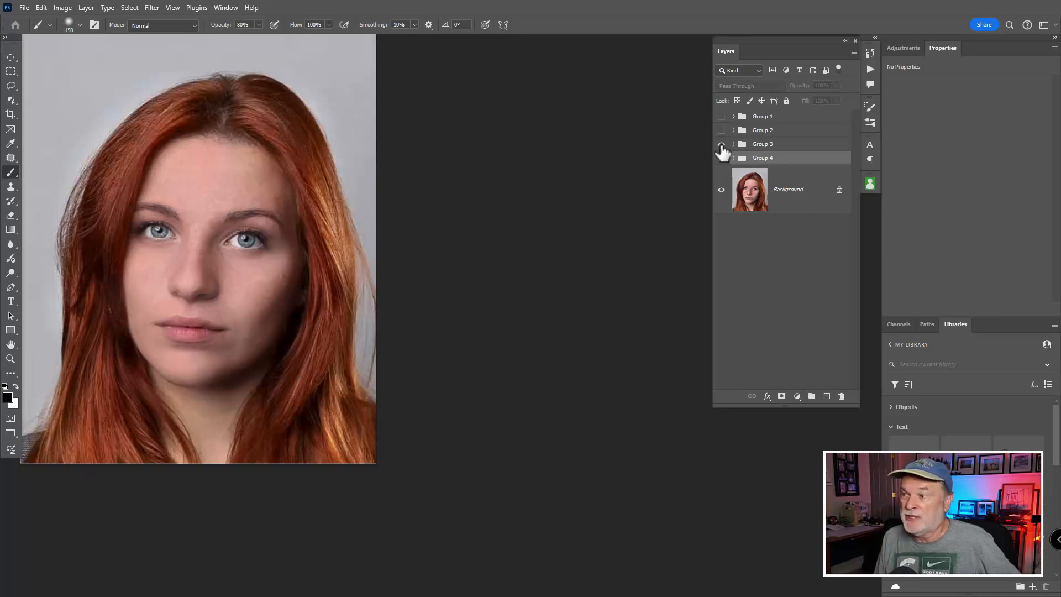
left_click(721, 145)
left_click(721, 144)
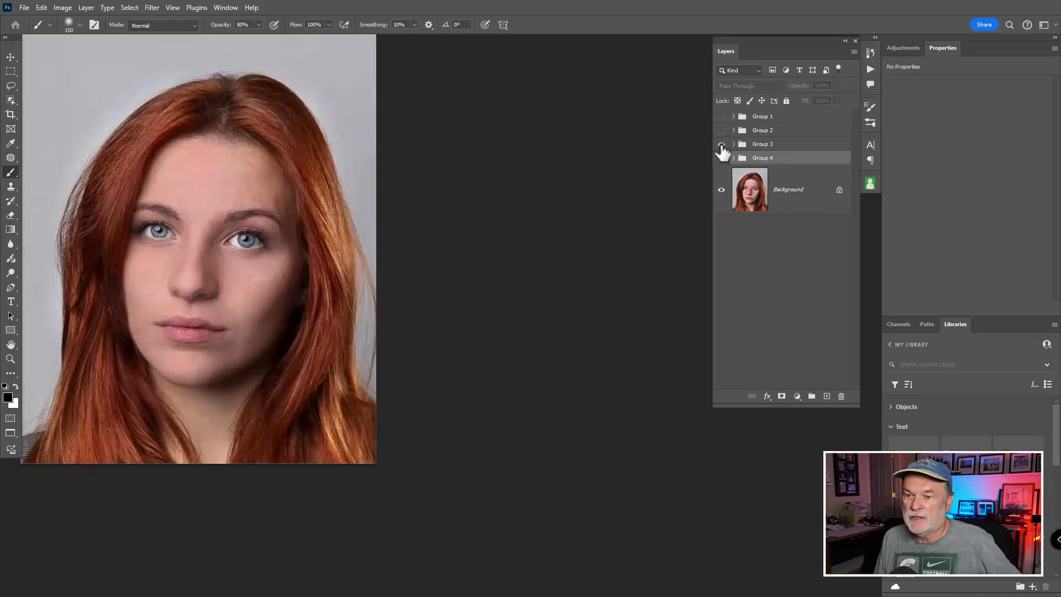
left_click(722, 144)
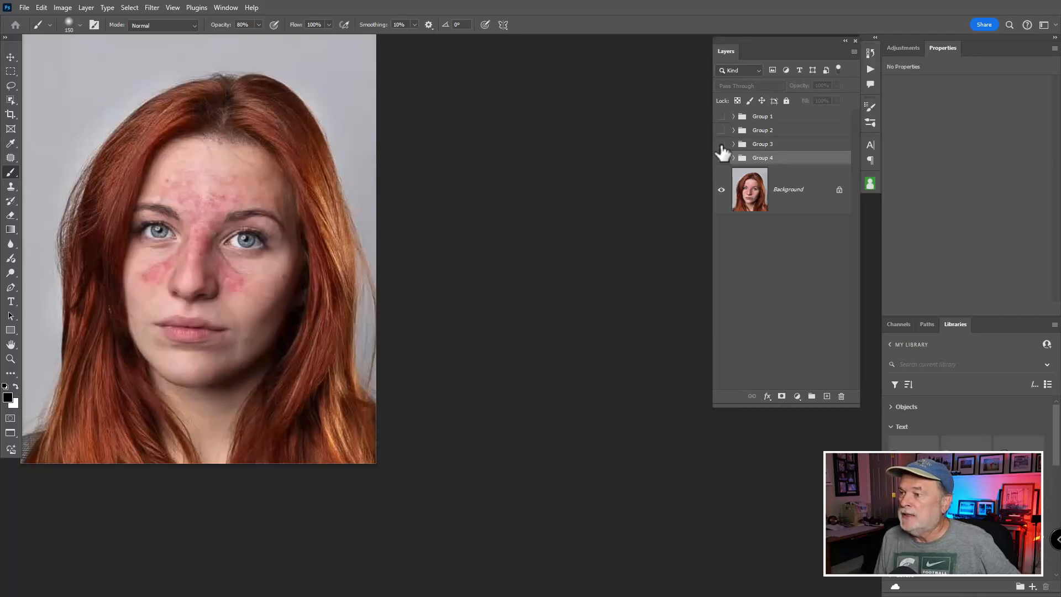
left_click(721, 158)
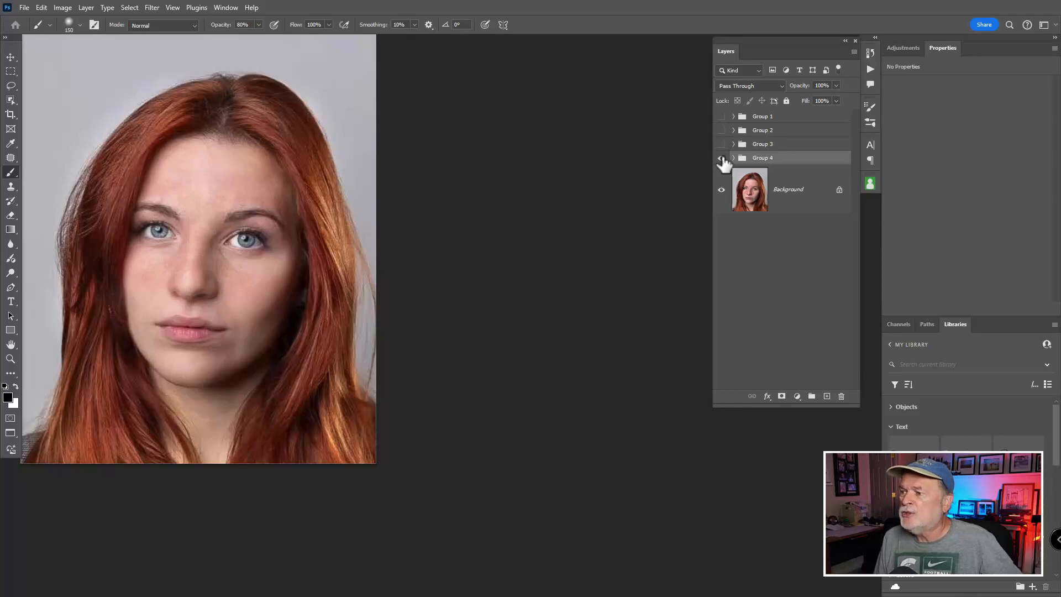
left_click(721, 158)
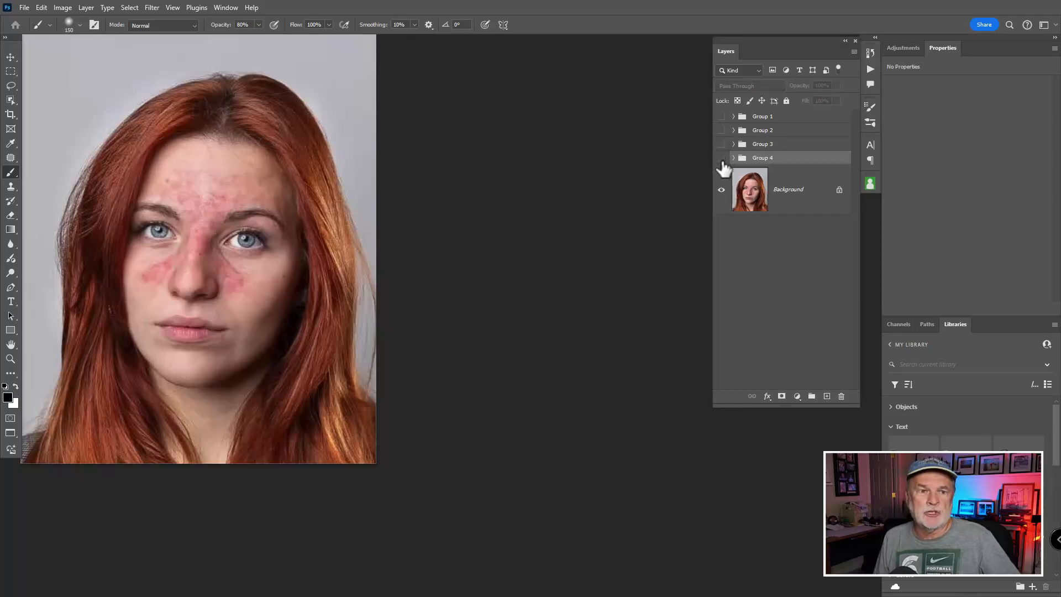